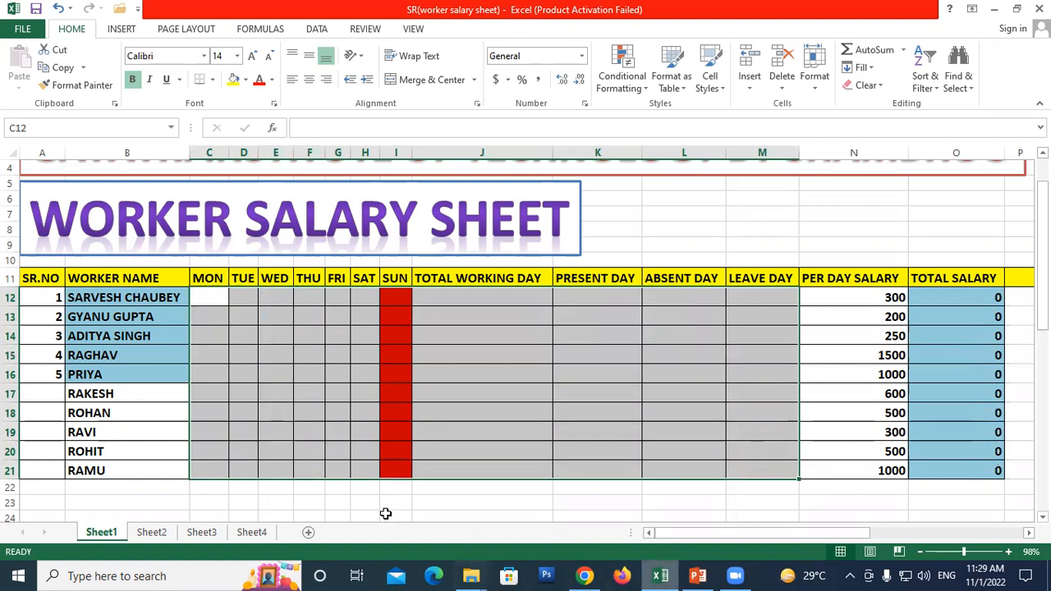
- Undo the last deletion to restore the attendance marks and the day-count formulas for all workers
click(524, 366)
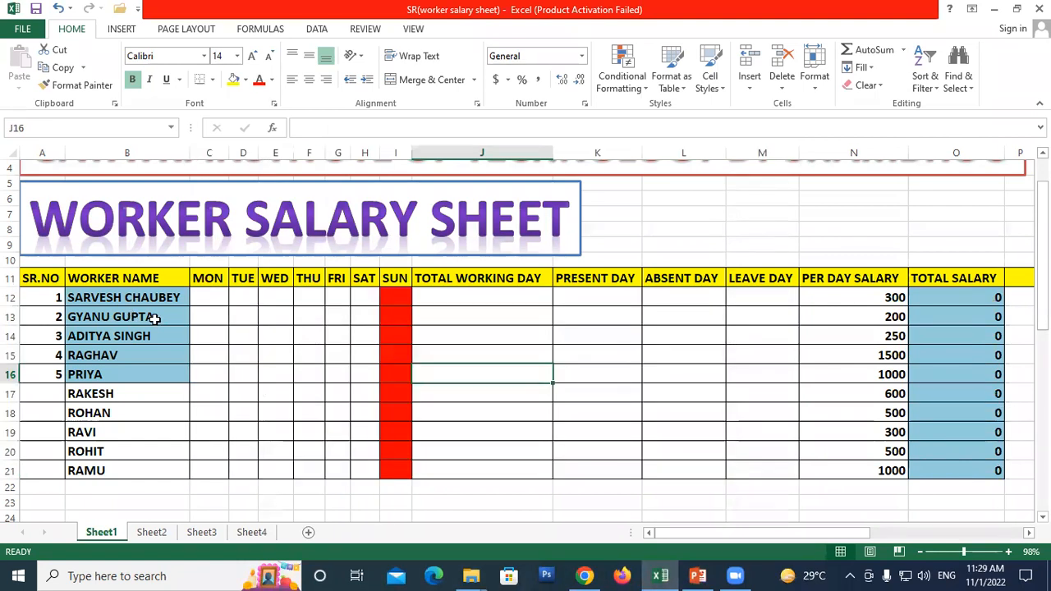
key(ctrl+z)
click(575, 317)
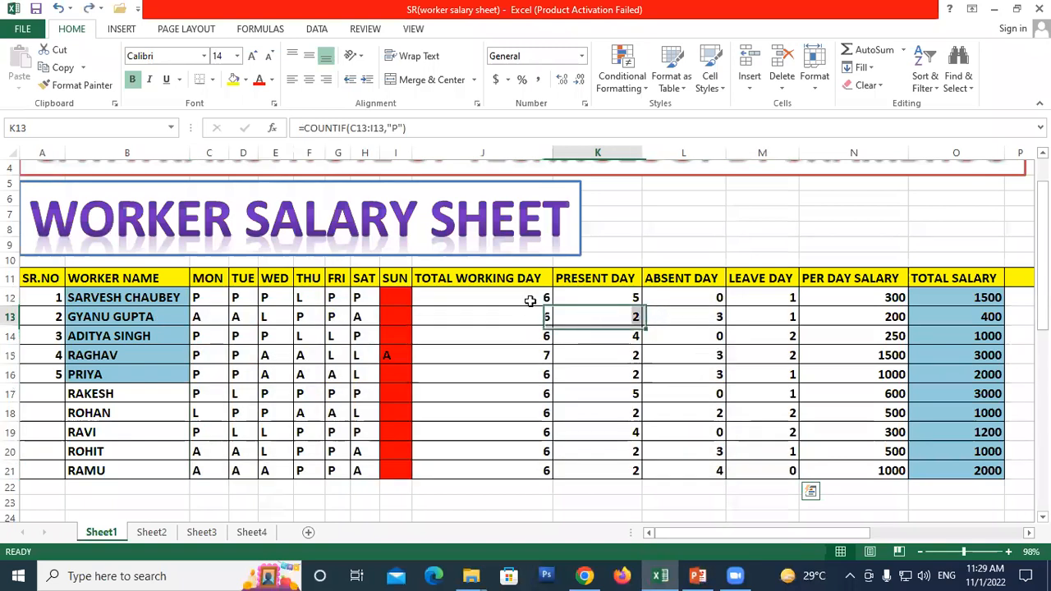
- Clear the Total Working Day, Present Day, Absent Day and Leave Day cells for all workers (J12:M21)
drag(531, 301, 767, 471)
key(Delete)
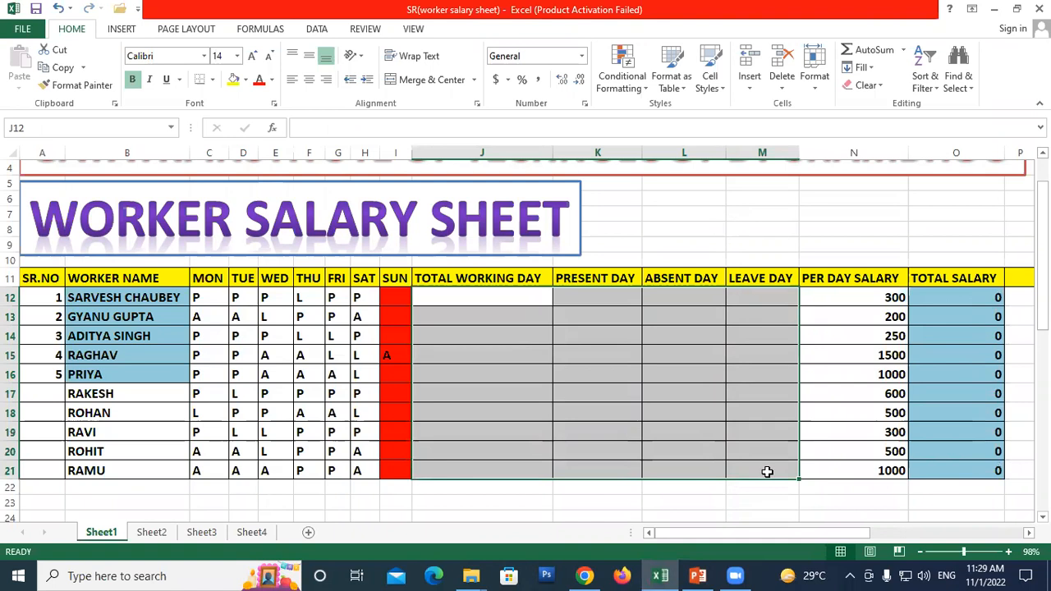
click(535, 374)
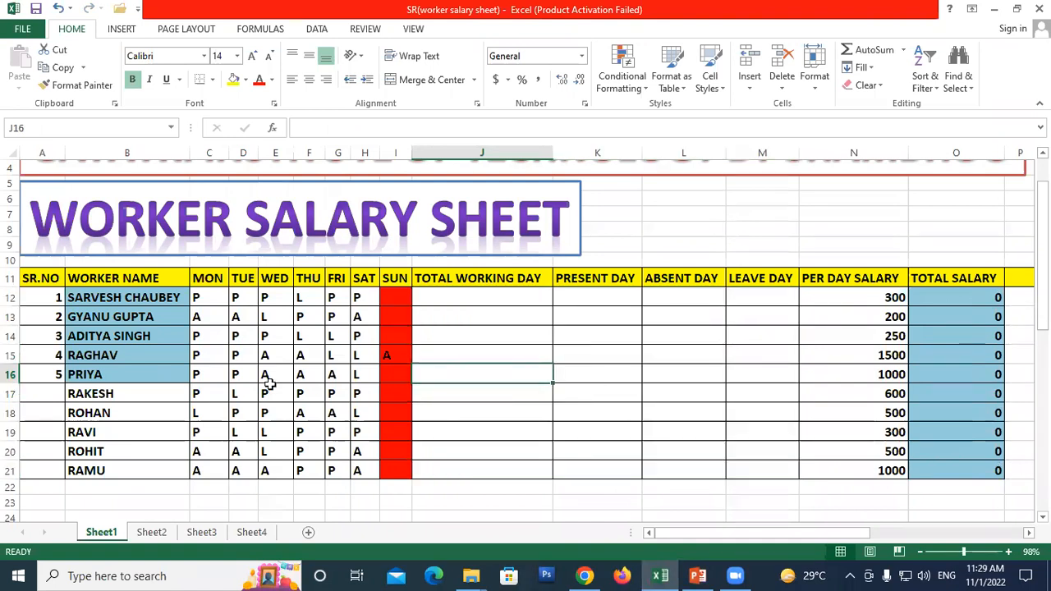
- Extend the SR.NO numbering down to 10 so every worker in rows 12 to 21 has a serial number
click(113, 279)
click(128, 411)
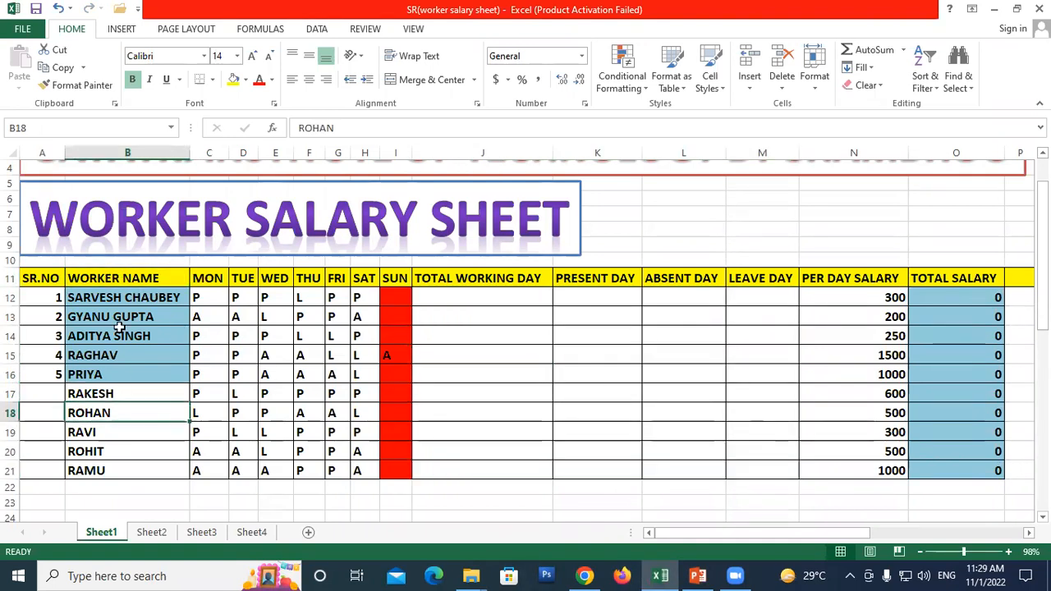
click(110, 278)
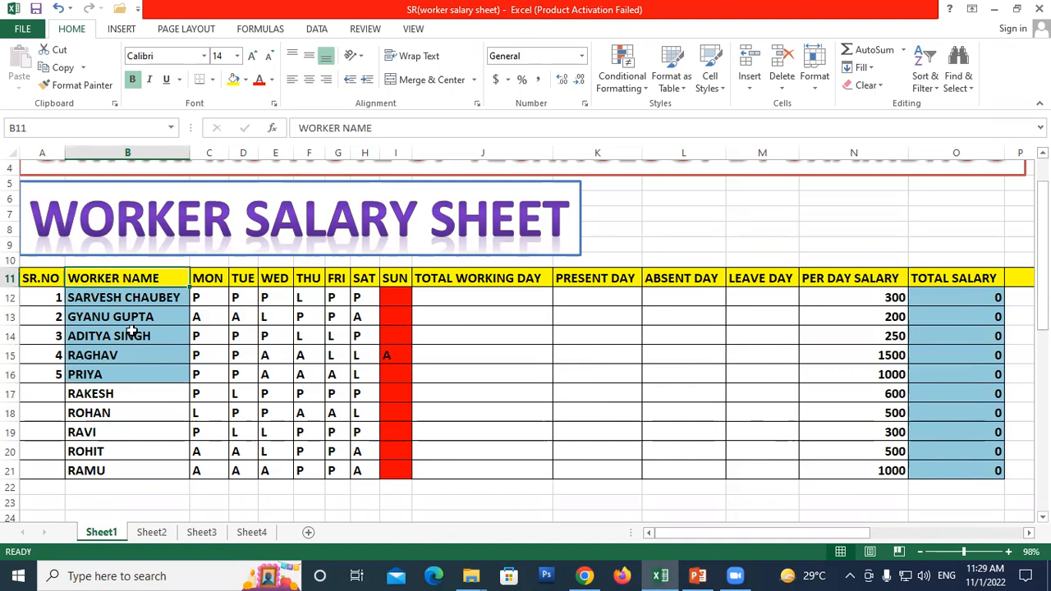
drag(99, 301, 117, 470)
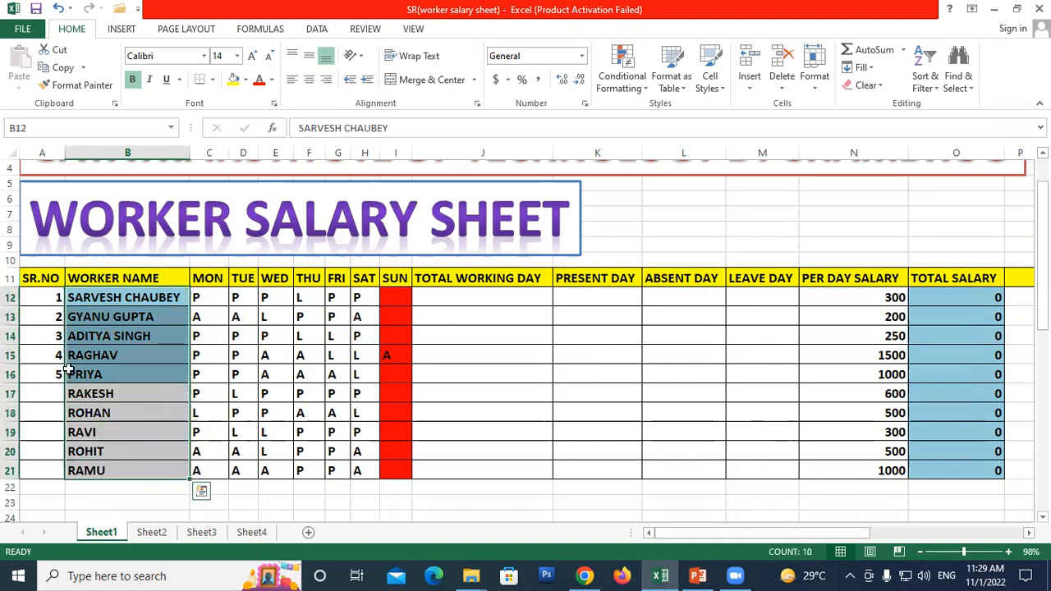
drag(44, 299, 74, 481)
click(142, 415)
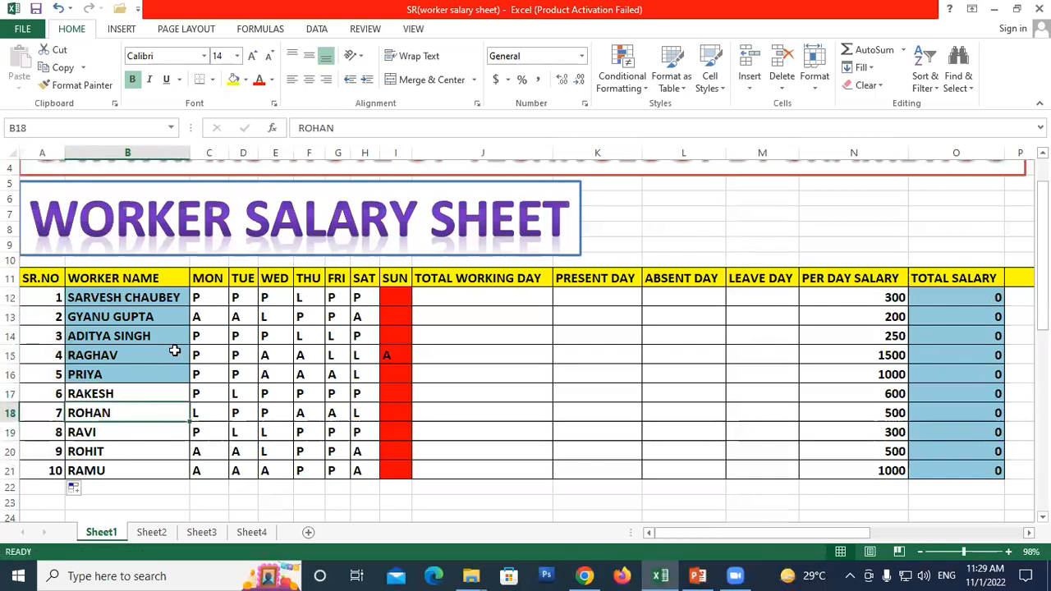
- Examine the weekday headers from MON to SUN and the P, A and L attendance marks of the first workers
click(212, 282)
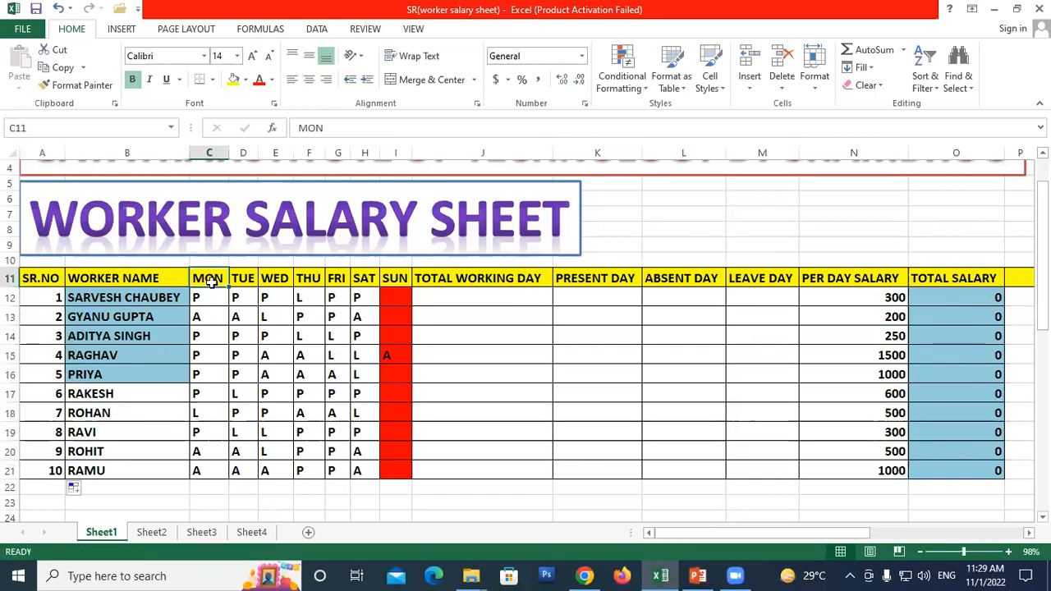
click(394, 278)
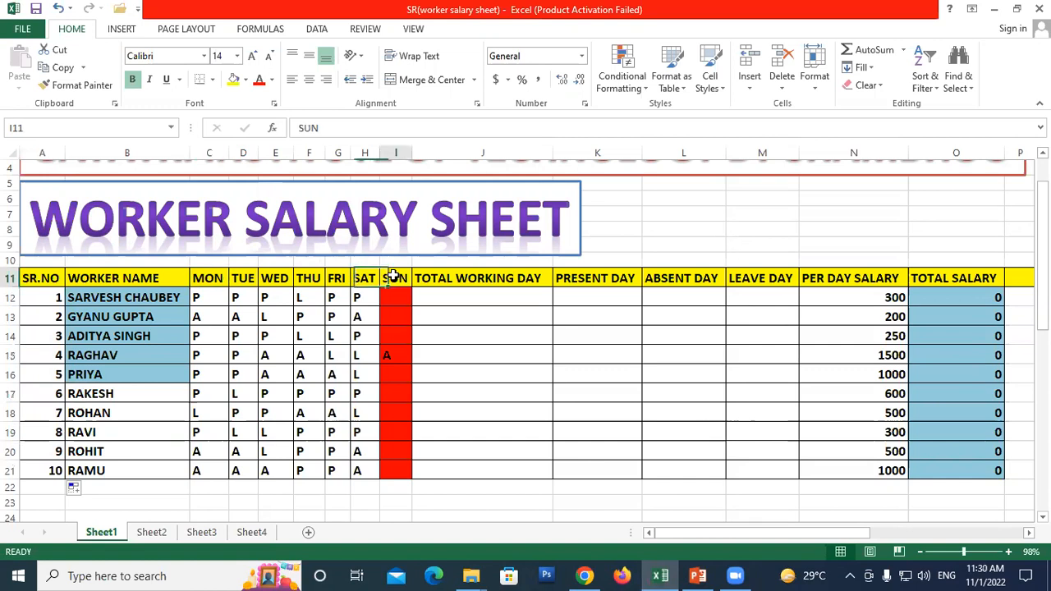
click(168, 298)
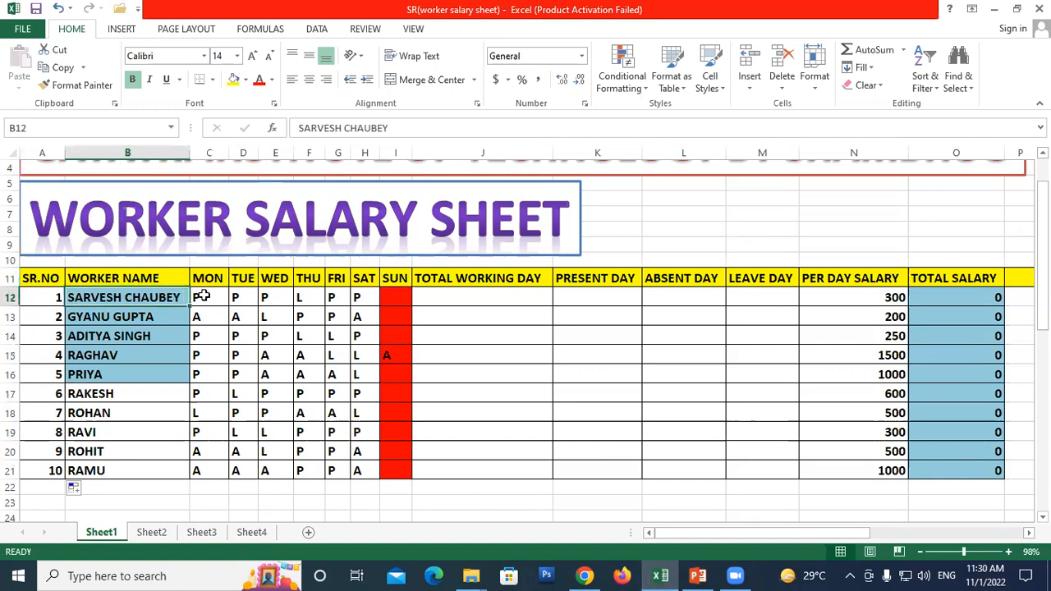
click(203, 296)
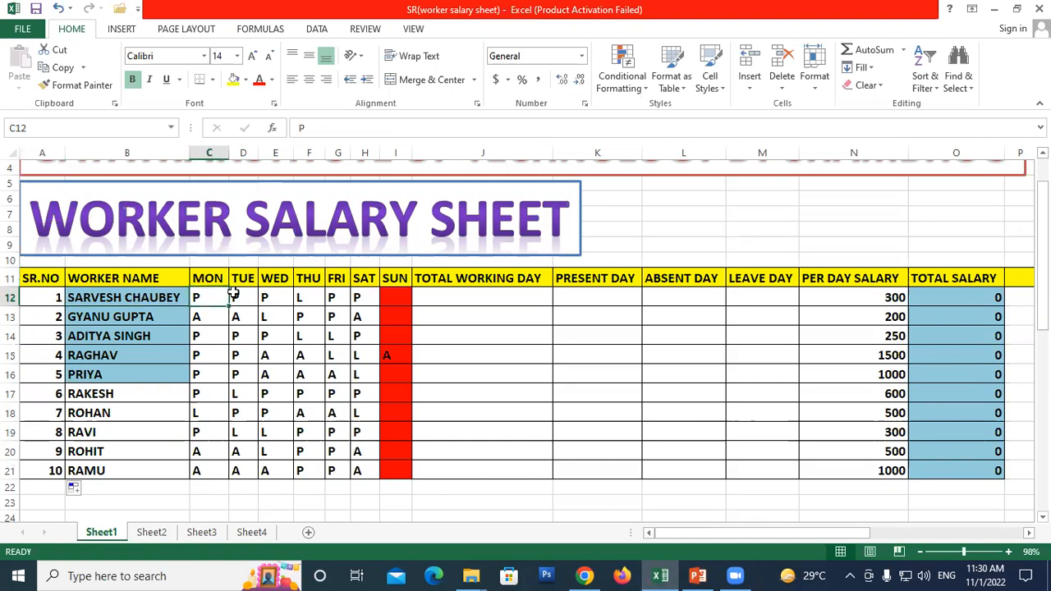
click(205, 319)
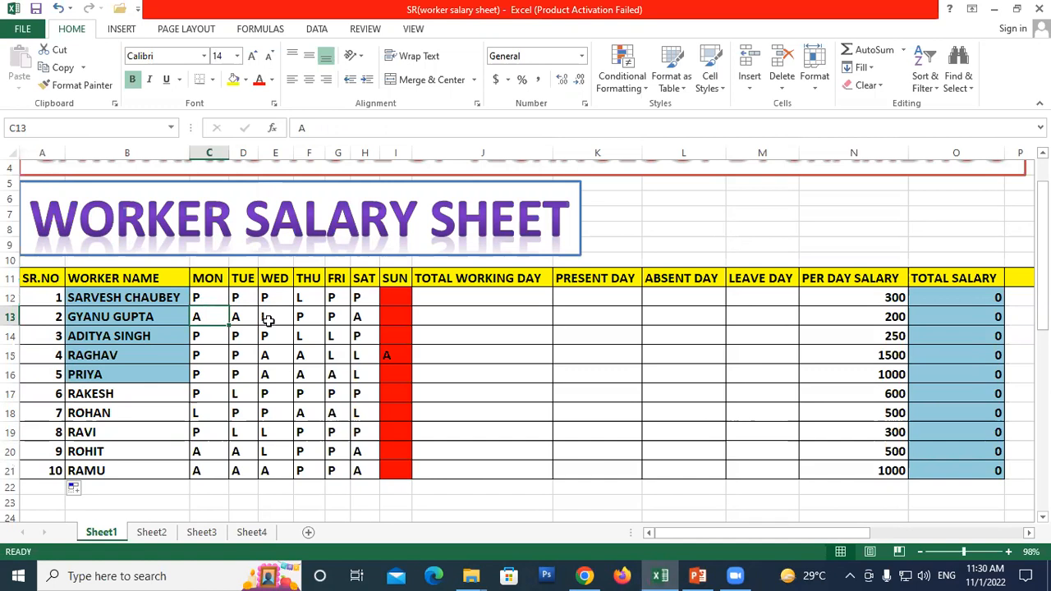
click(54, 294)
click(148, 297)
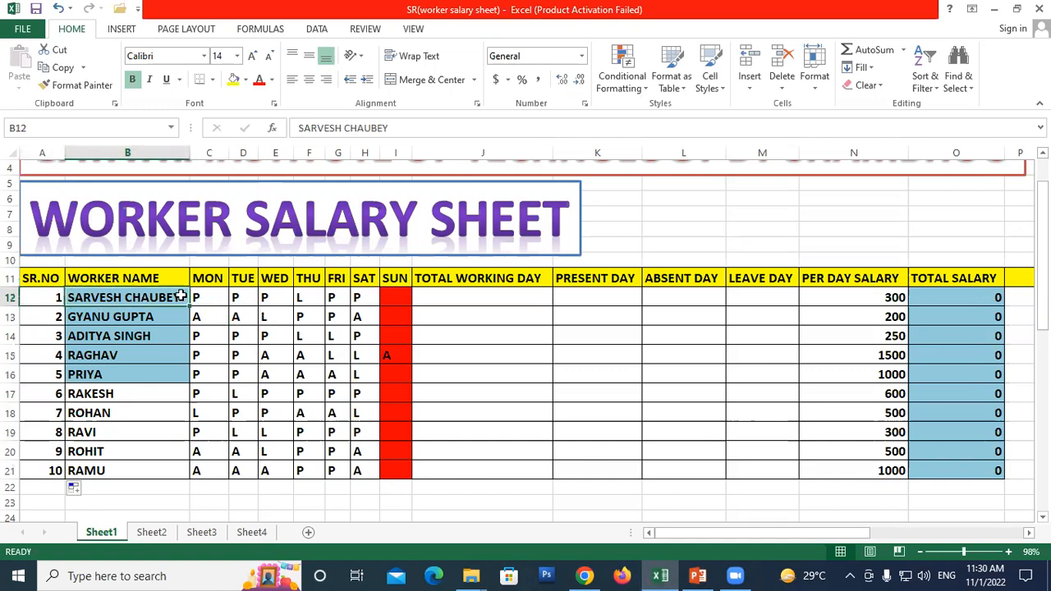
click(203, 280)
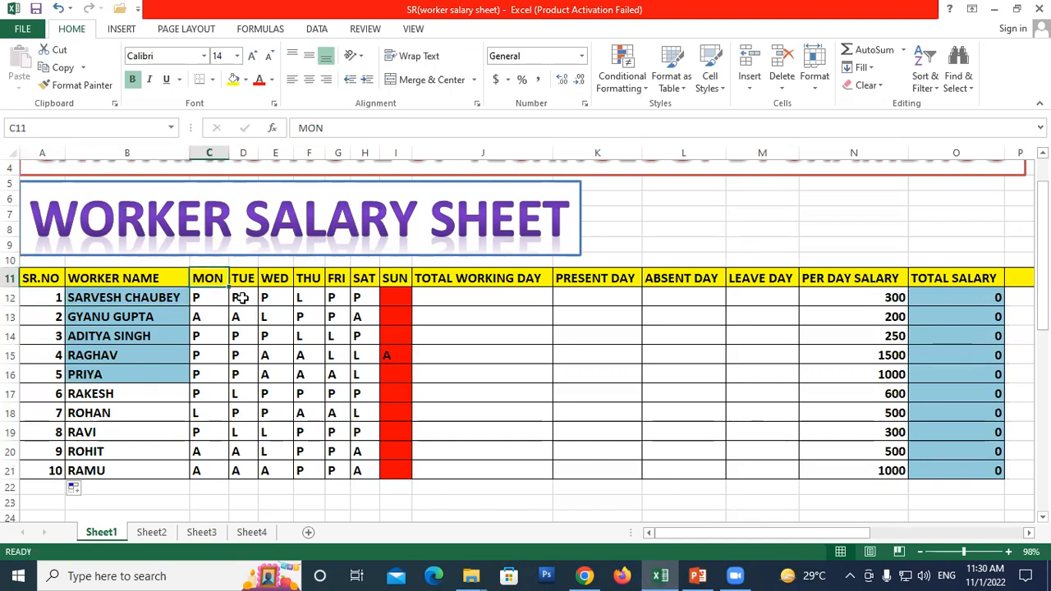
key(Down)
key(Down)
key(Down)
key(Down)
click(219, 298)
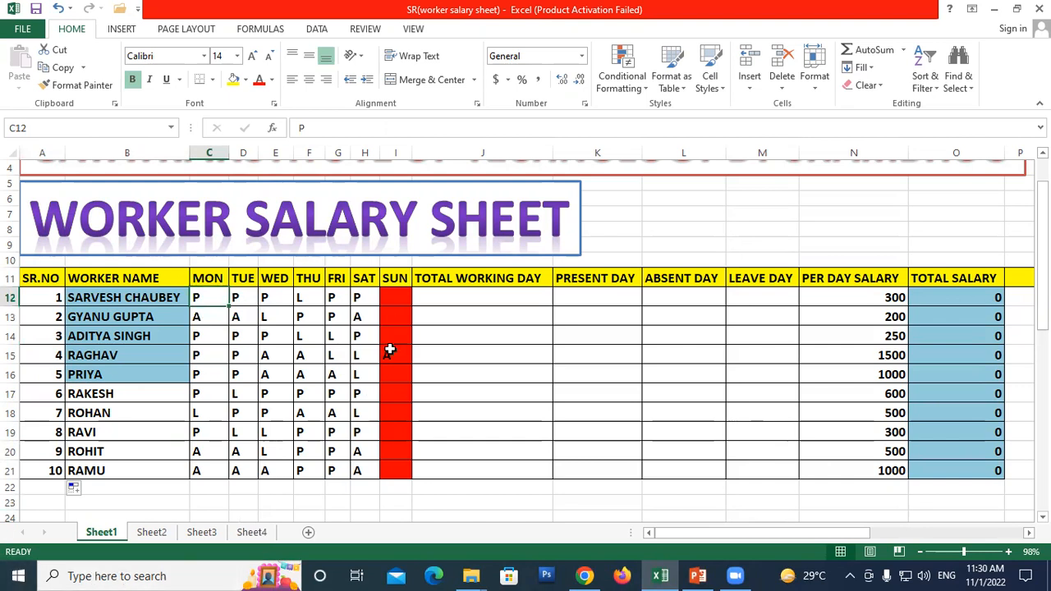
- Delete the stray attendance mark from the Sunday column in row 15
click(390, 358)
key(Delete)
click(401, 299)
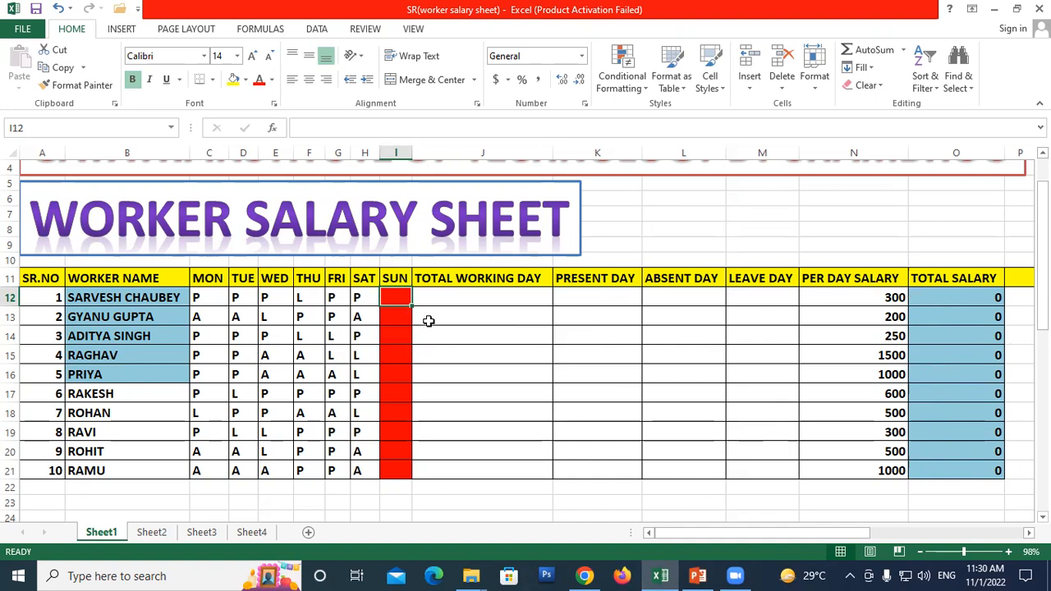
- Check the red Sunday column cells for all ten workers (I12:I21)
click(448, 297)
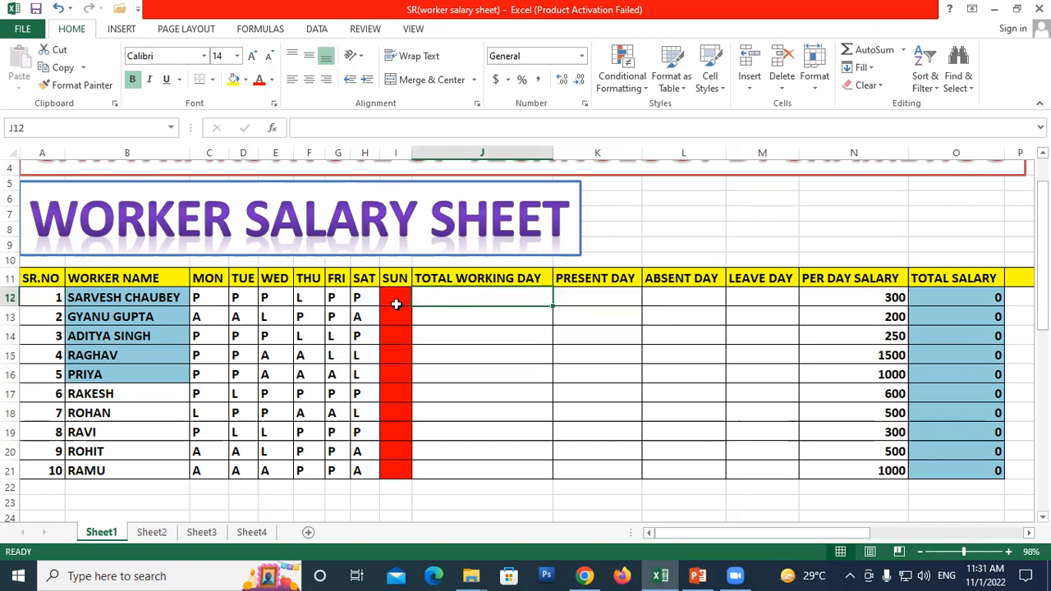
drag(394, 297, 397, 467)
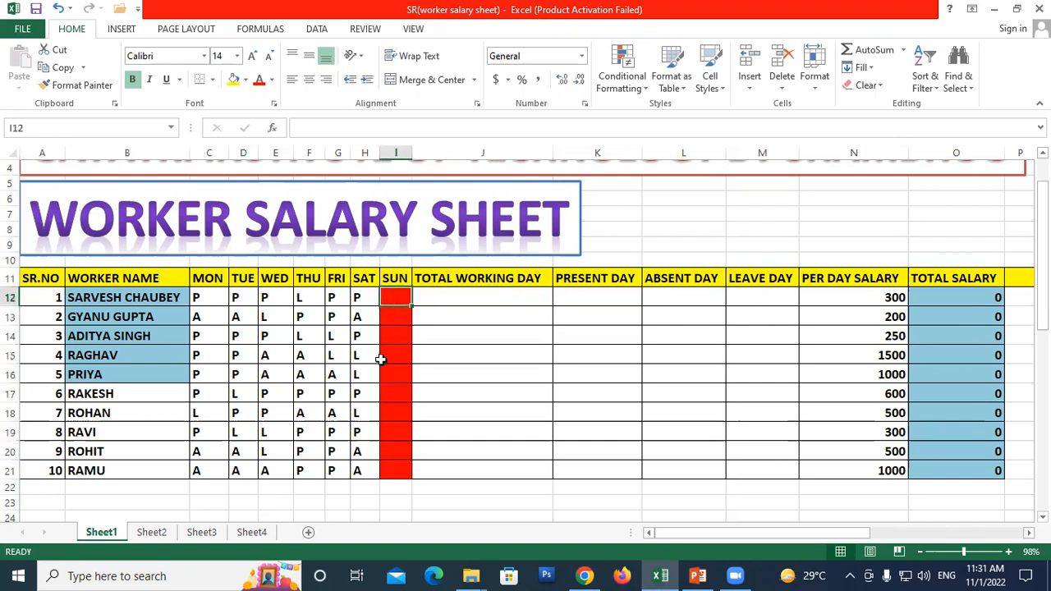
click(392, 471)
drag(398, 296, 401, 470)
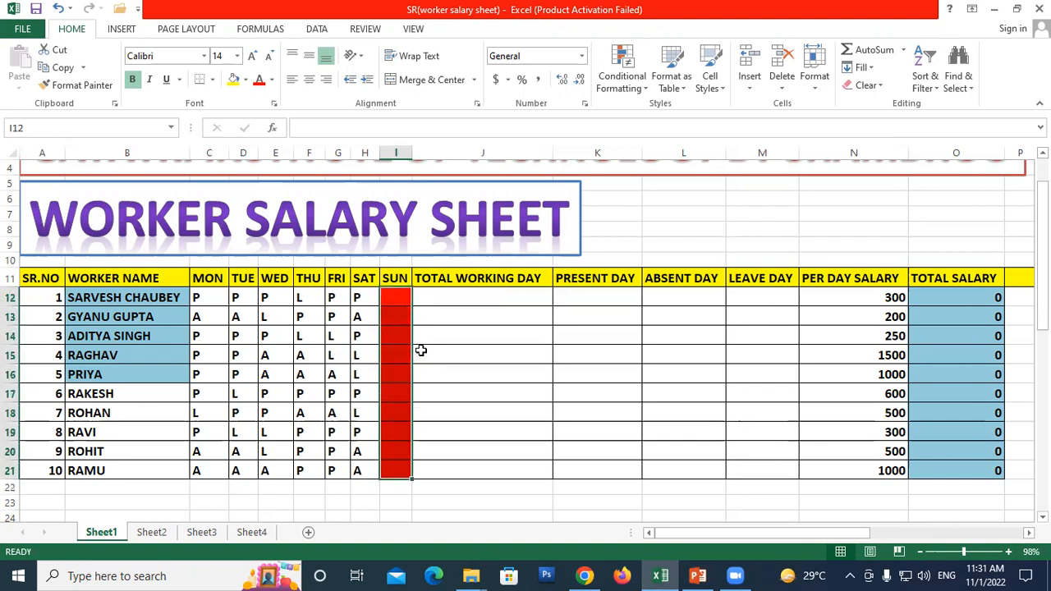
drag(402, 298, 393, 470)
drag(397, 297, 394, 468)
- Enter =COUNTA(C12:I12) in J12 to count the first worker's total working days from Monday to Sunday
click(432, 297)
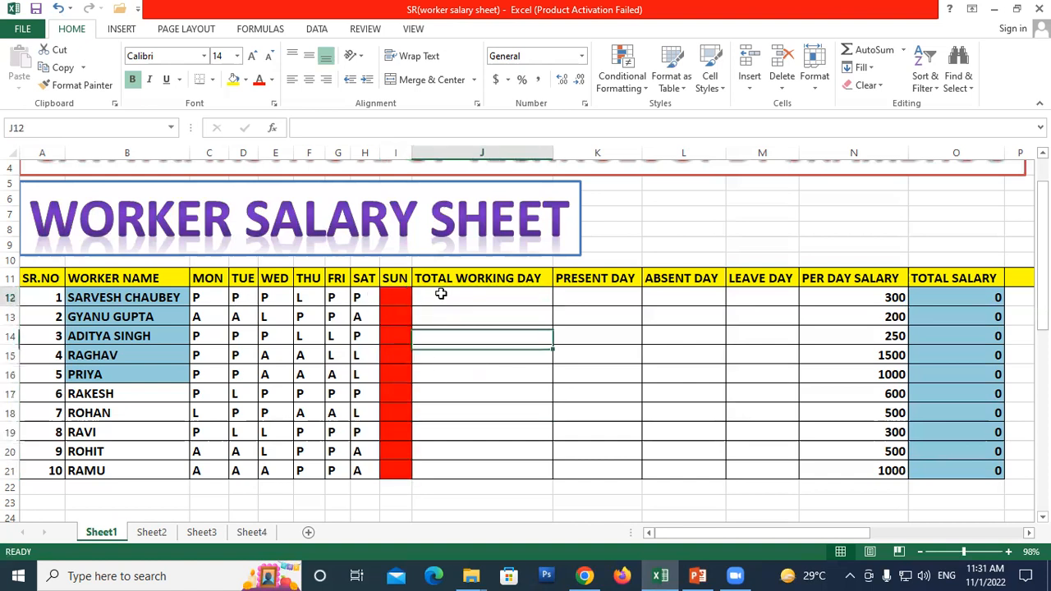
text(=)
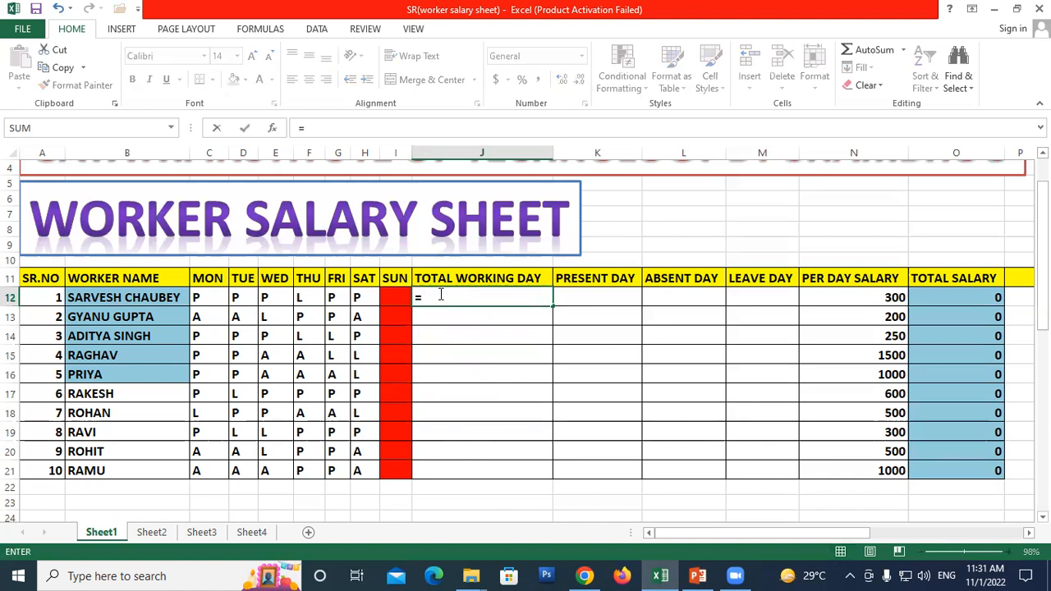
text(count)
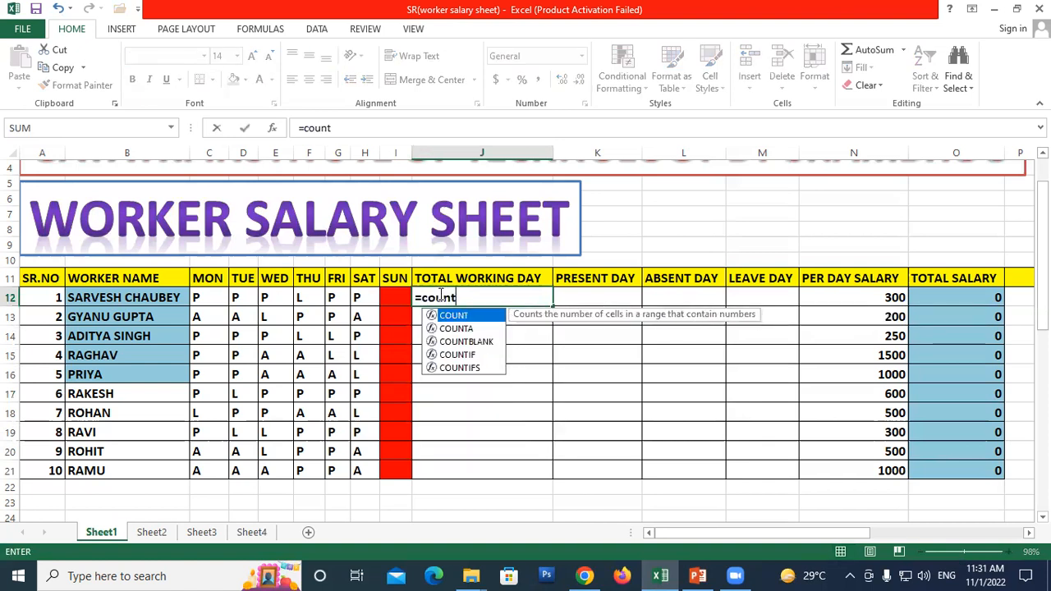
text(a()
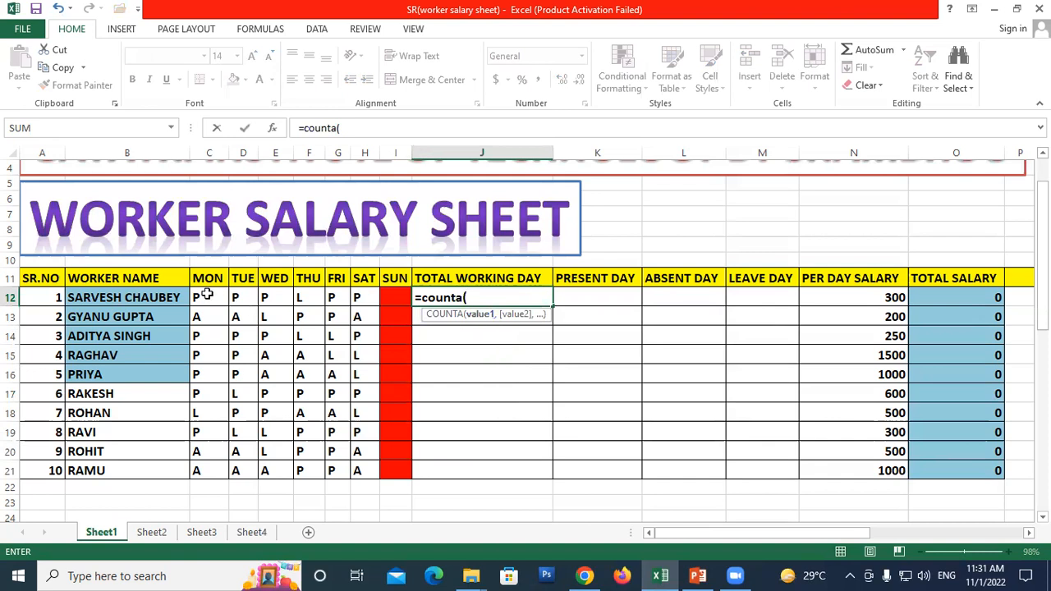
drag(198, 298, 394, 291)
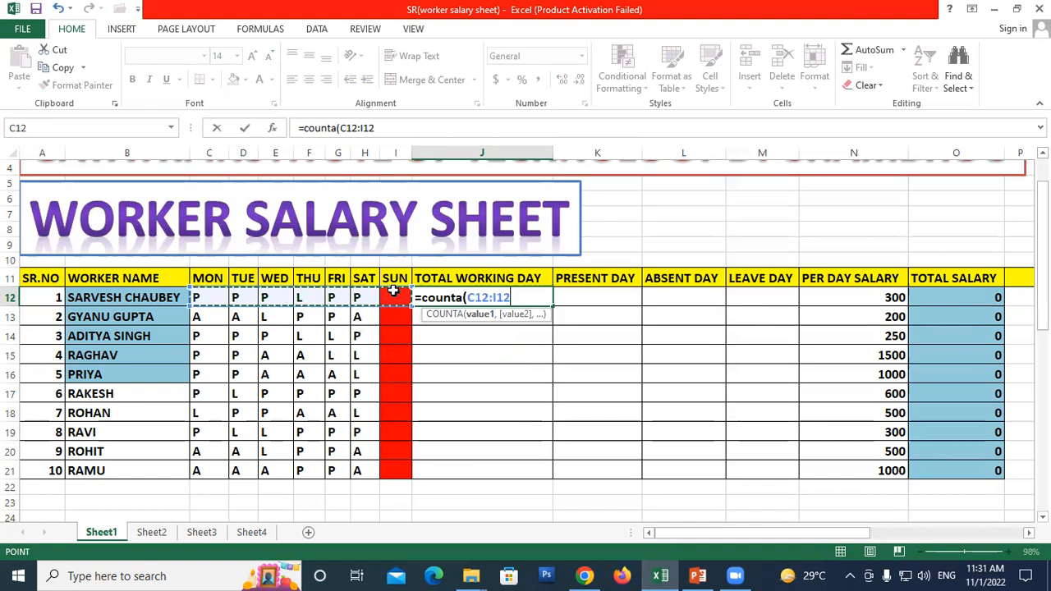
text())
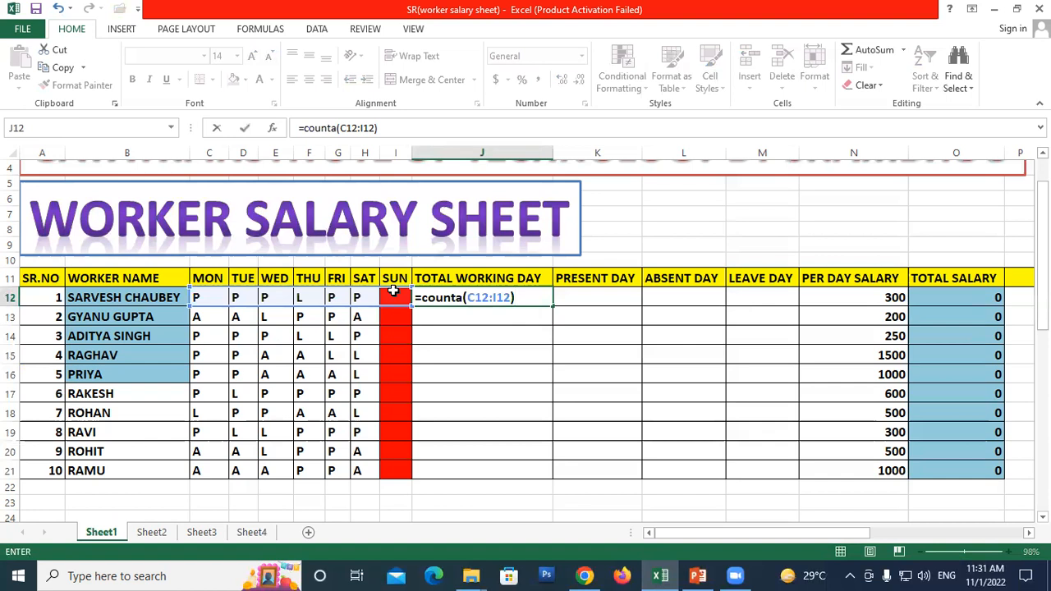
key(Return)
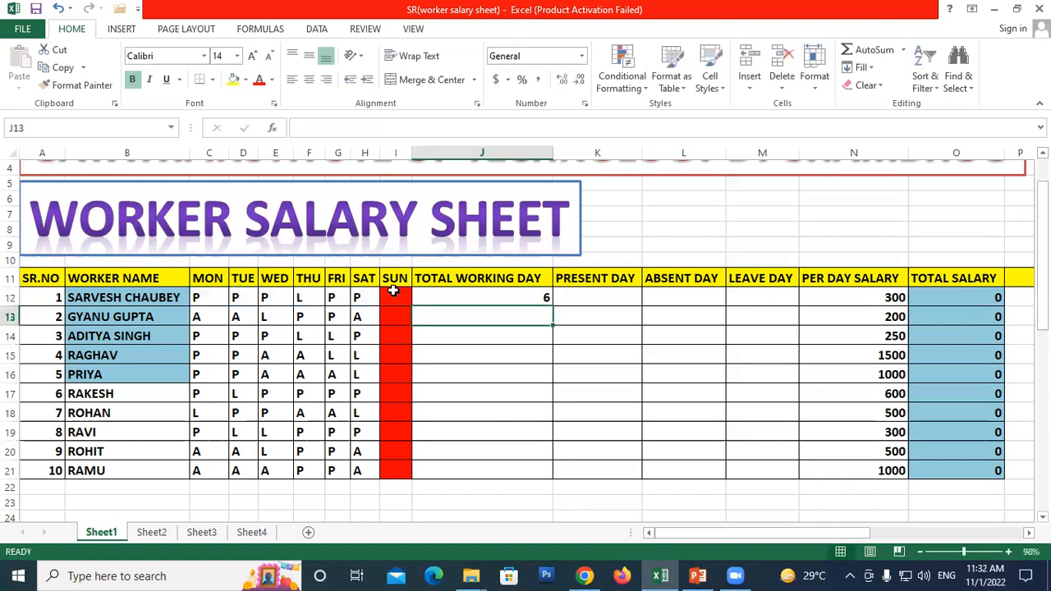
- Copy the COUNTA formula from J12 down the Total Working Day column to J21
click(496, 299)
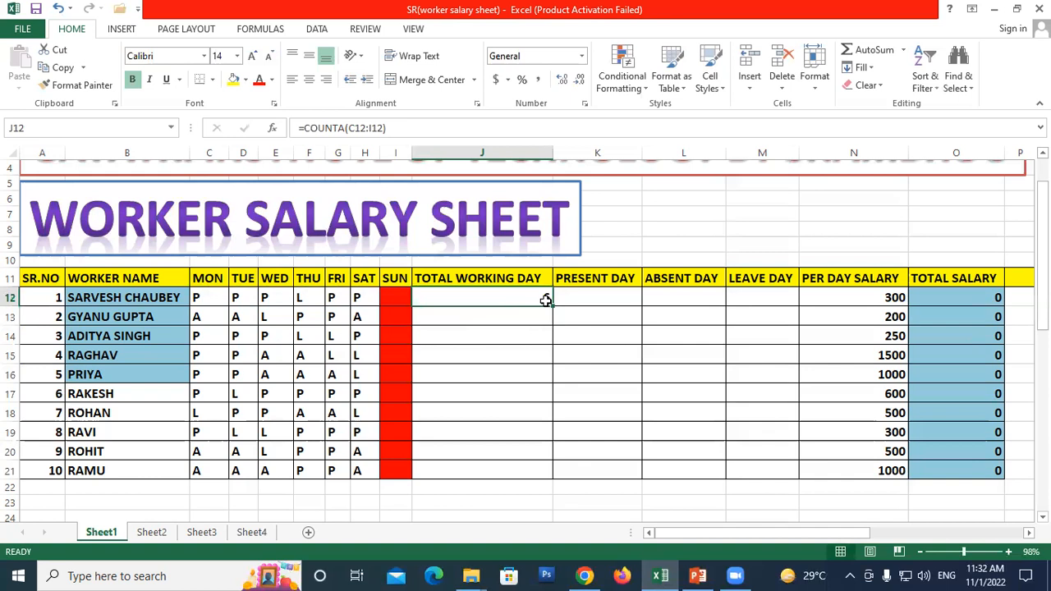
drag(553, 306, 567, 476)
click(498, 361)
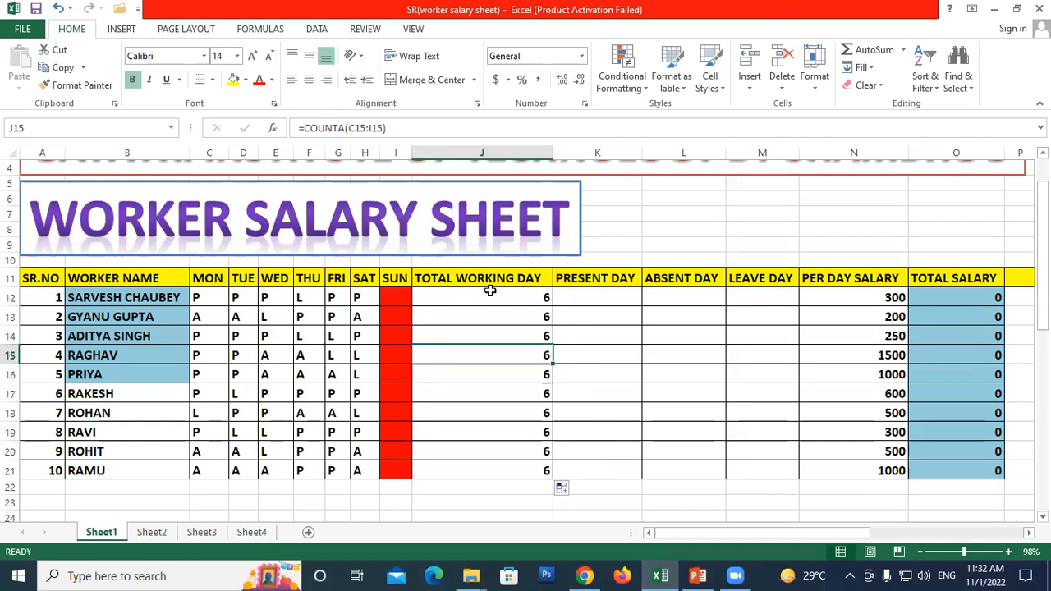
- Test the working-day count by clearing the first worker's Tuesday mark in D12, and undo the deletion
click(205, 299)
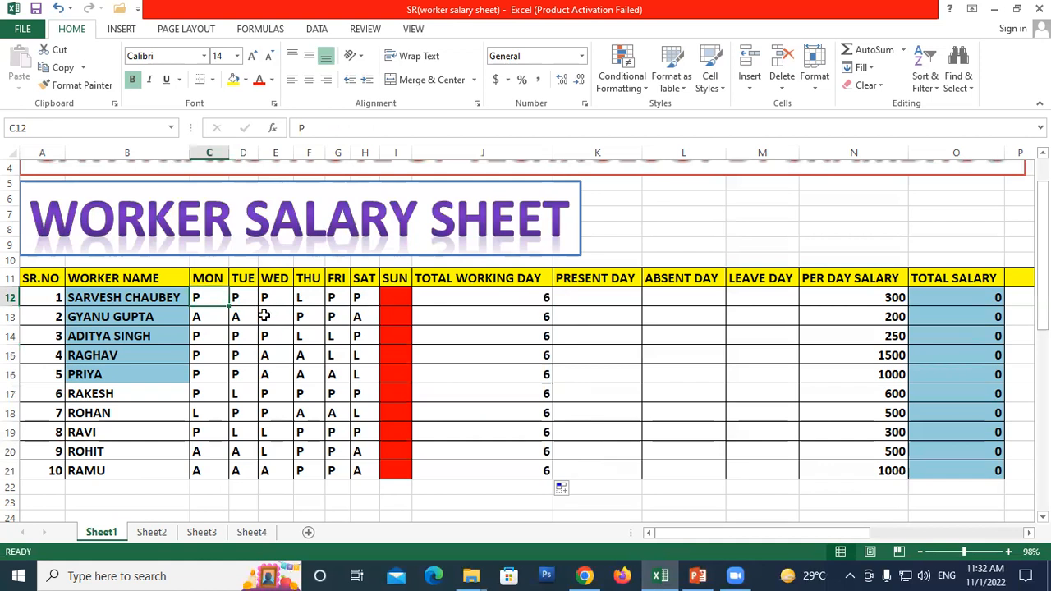
click(245, 298)
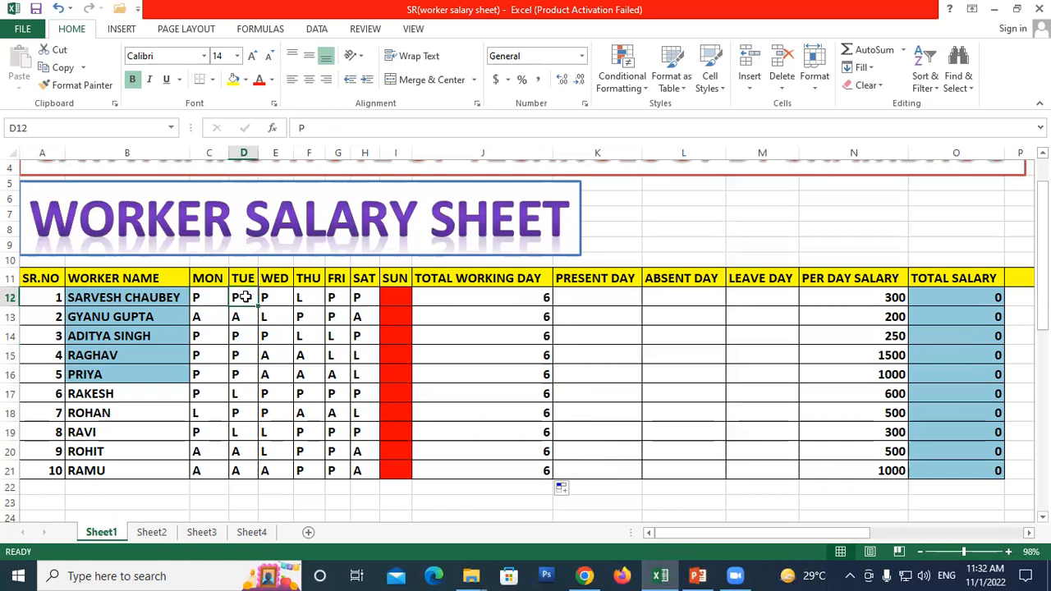
key(Delete)
key(ctrl+z)
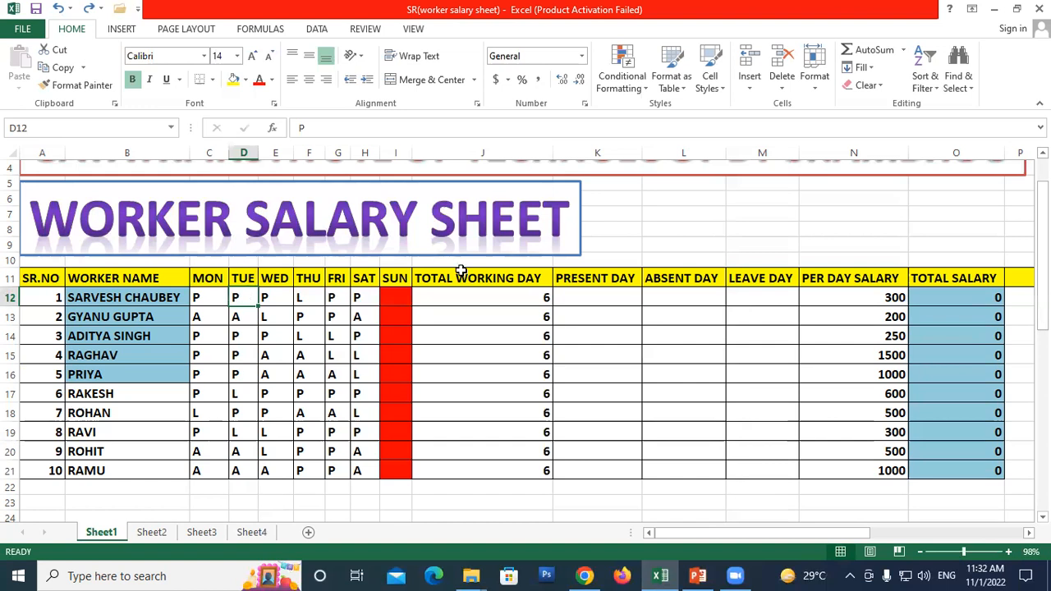
- Review the Total Working Day, Present Day, Absent Day, Leave Day and Per Day Salary columns for rows 12 to 21
click(513, 298)
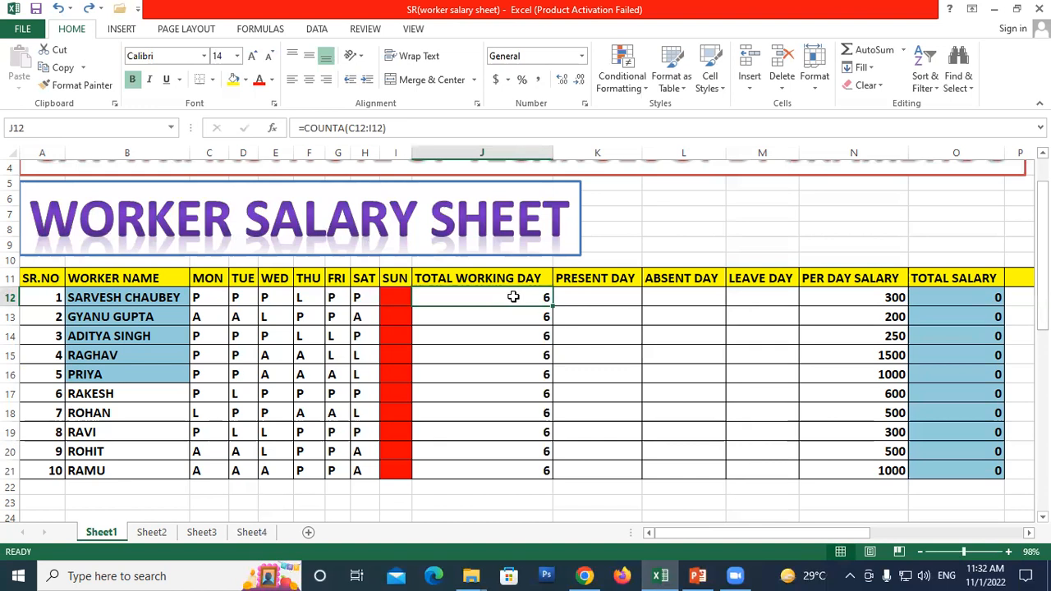
drag(482, 301, 491, 469)
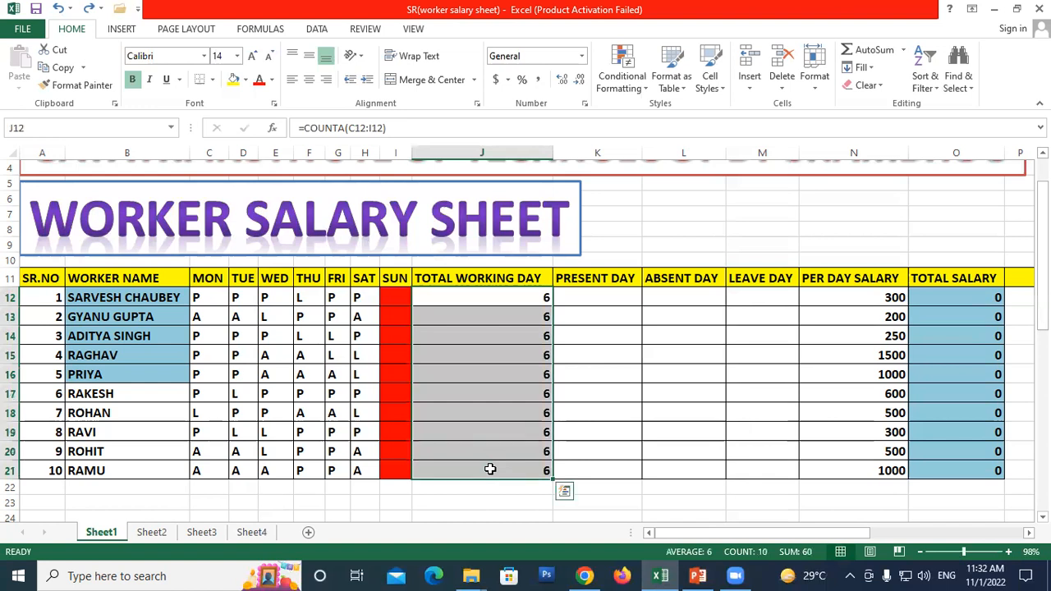
drag(582, 298, 600, 465)
drag(663, 302, 668, 464)
drag(758, 307, 752, 457)
drag(830, 299, 837, 463)
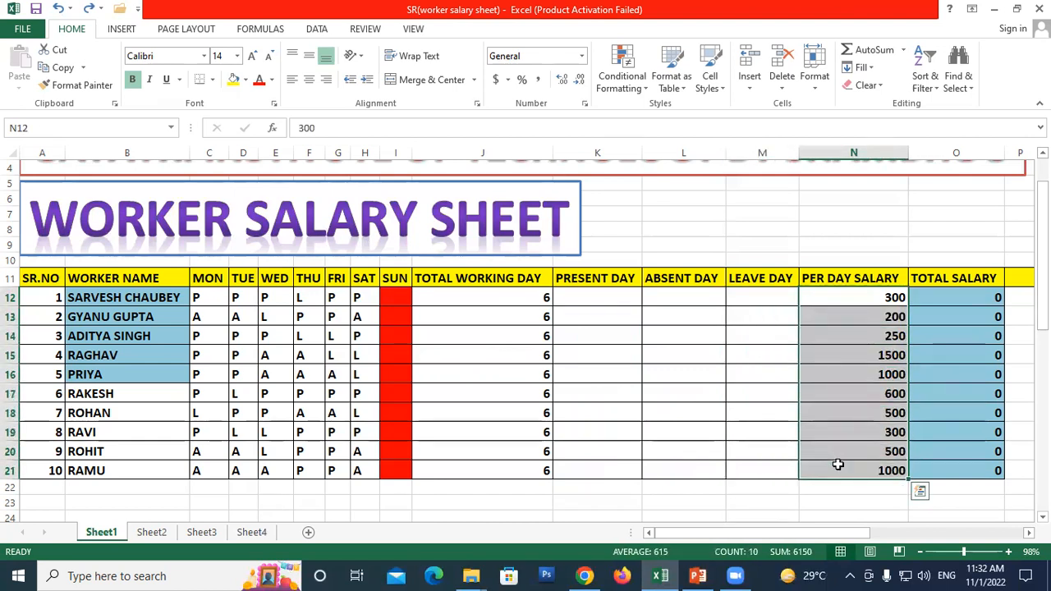
- Enter =COUNTIF(C12:I12,"P") in K12 to count the first worker's present days from Monday to Sunday
drag(929, 296, 934, 460)
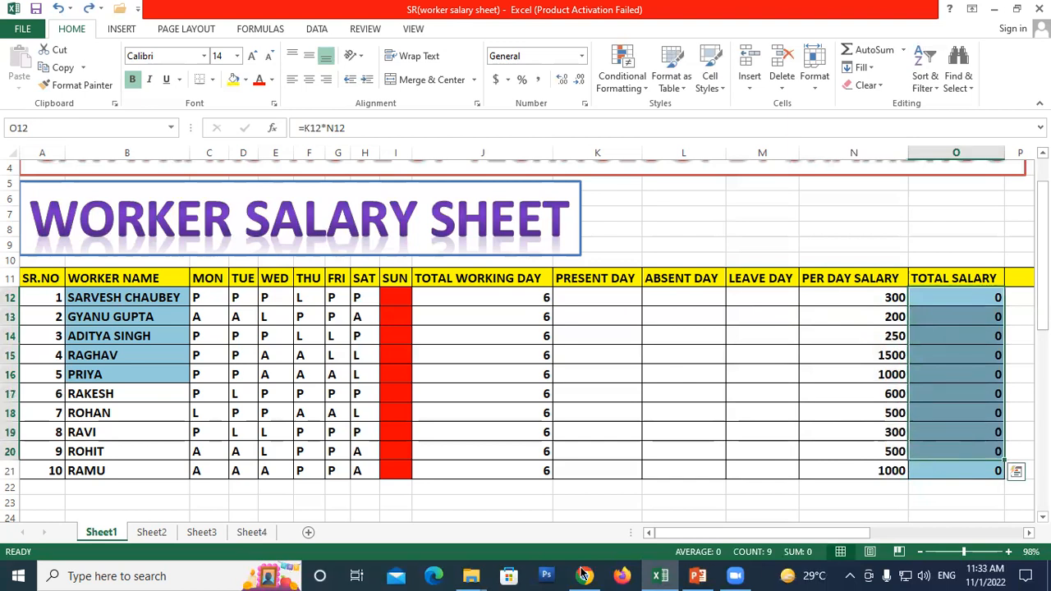
click(593, 300)
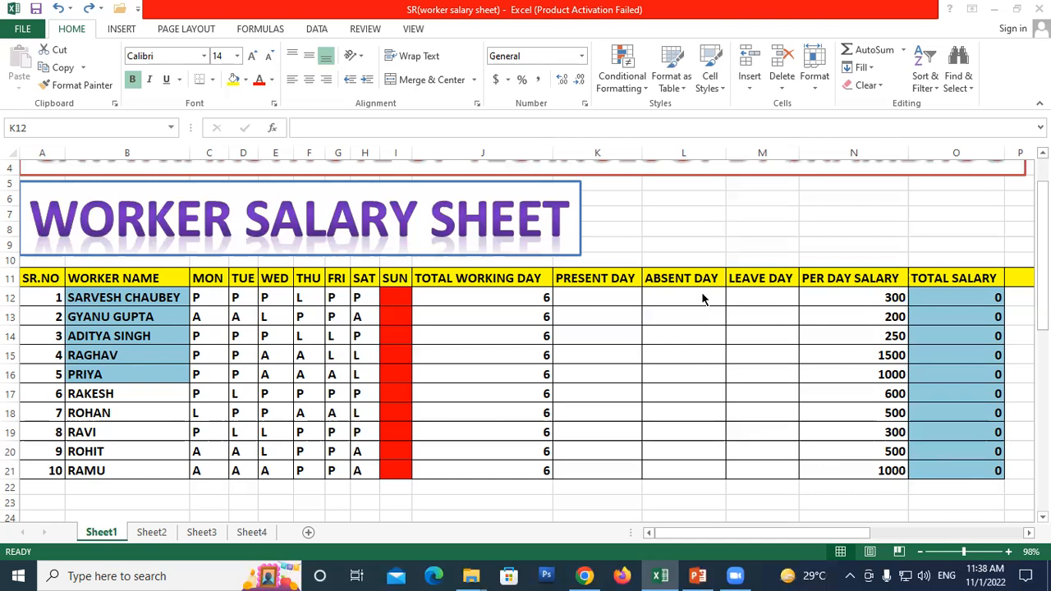
click(592, 297)
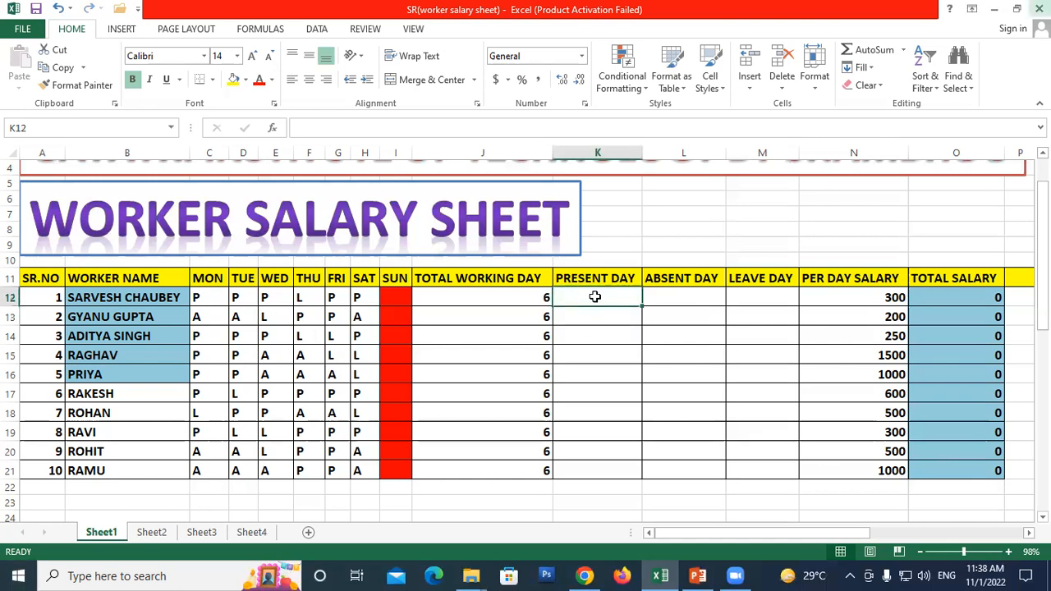
text(=)
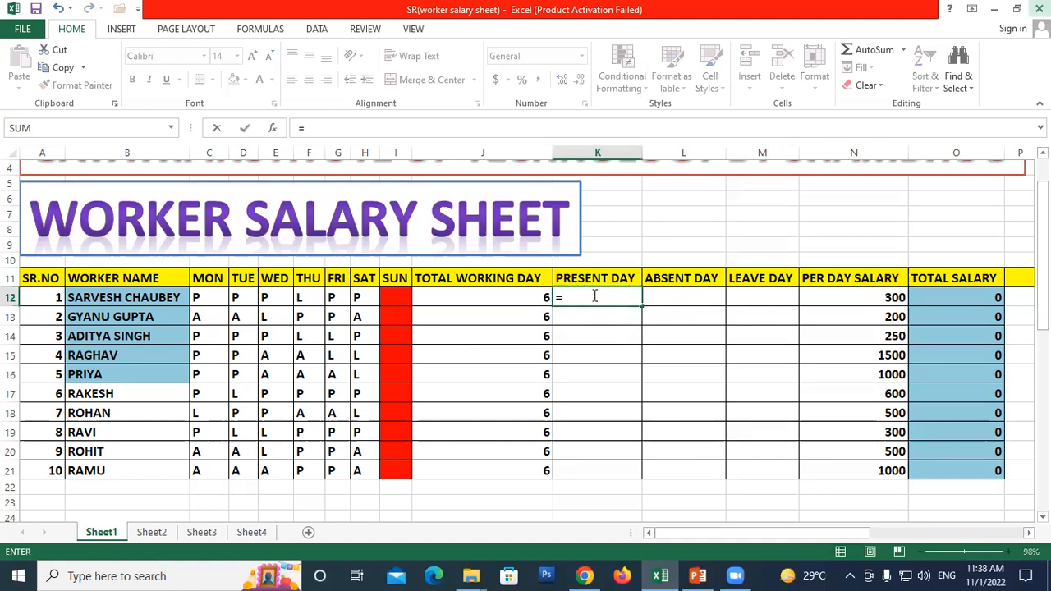
text(coun)
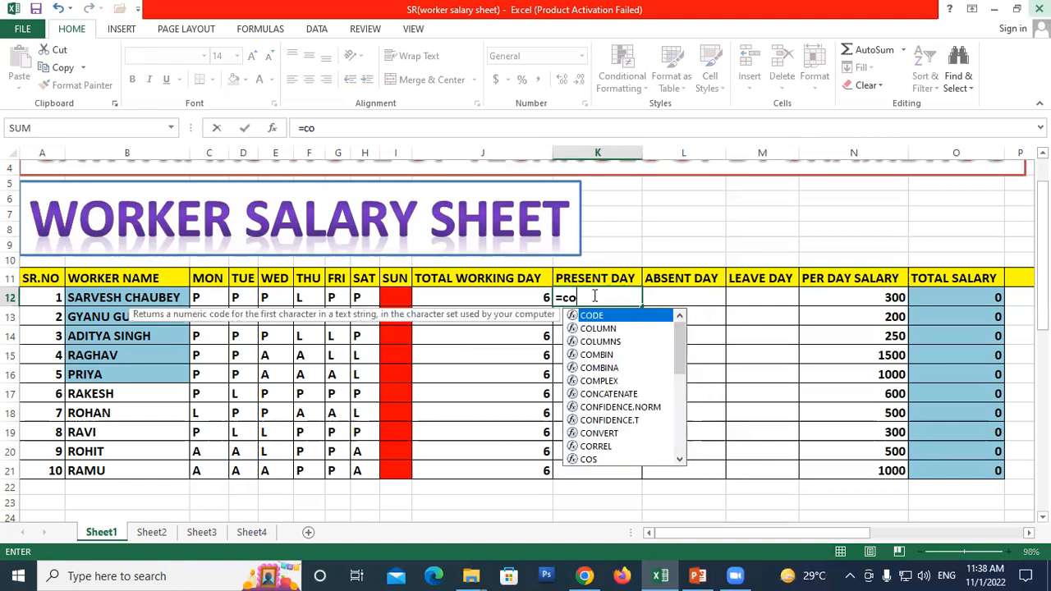
key(BackSpace)
key(BackSpace)
key(BackSpace)
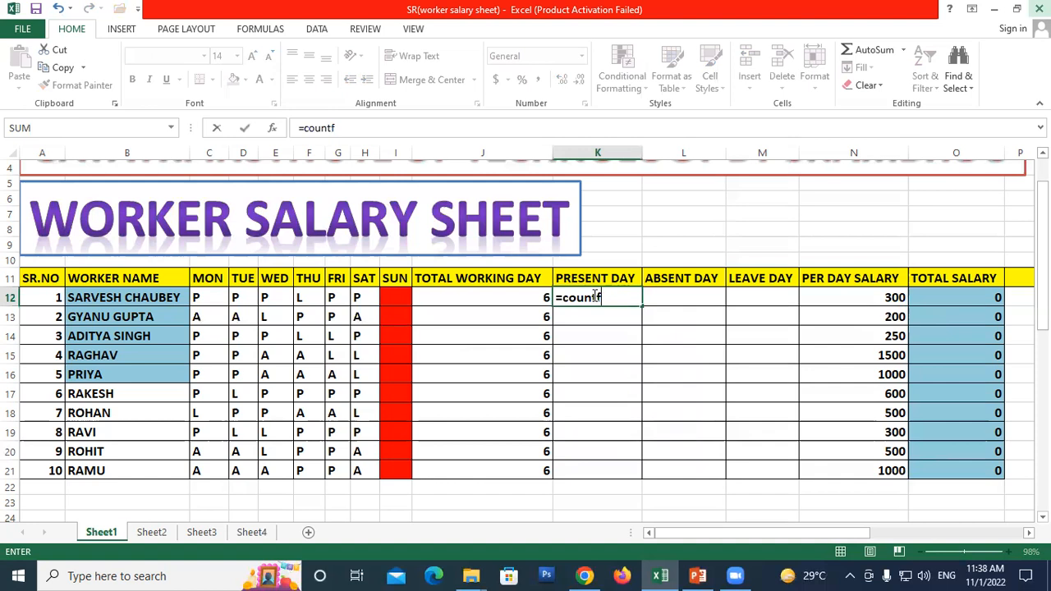
key(BackSpace)
text(count)
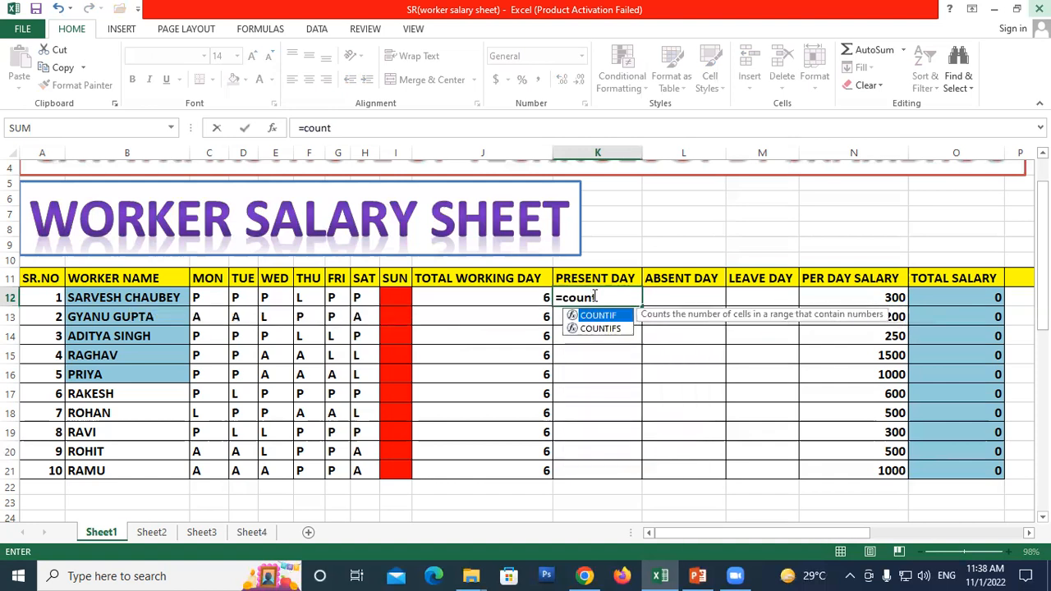
text(if()
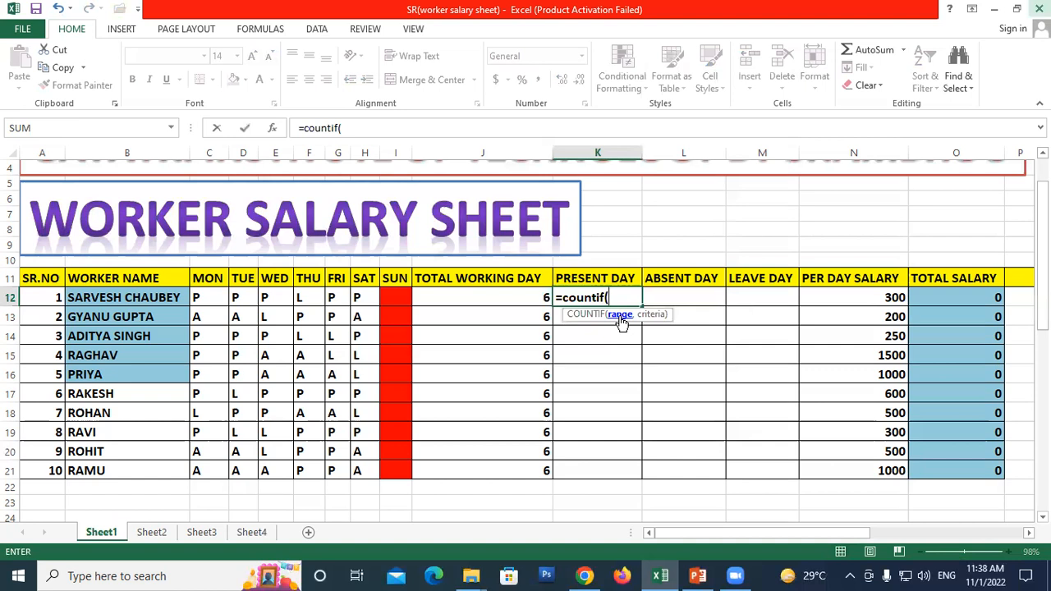
drag(219, 298, 392, 294)
text(,)
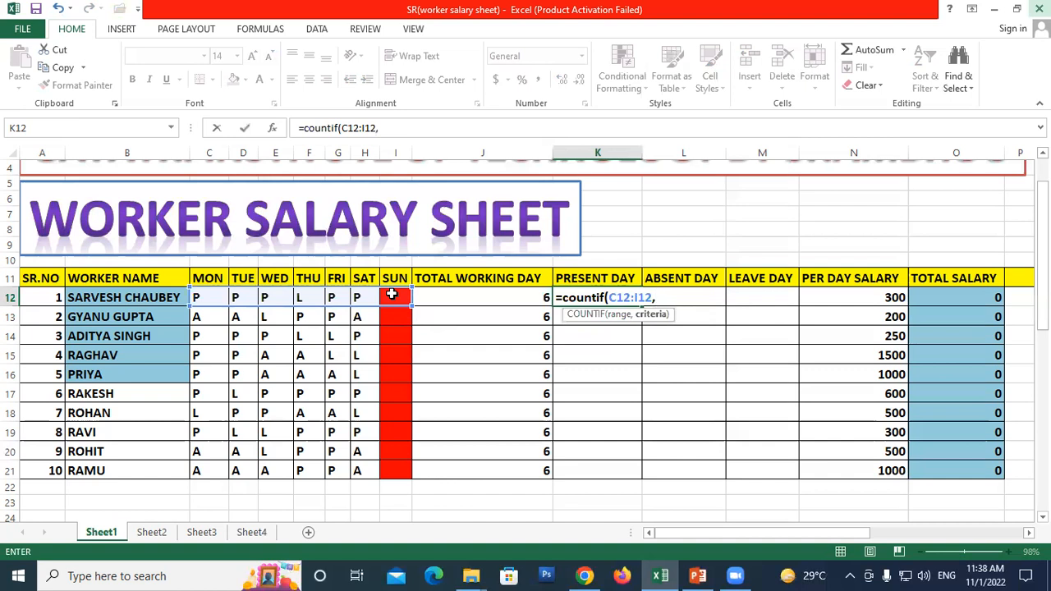
text("P"))
key(Return)
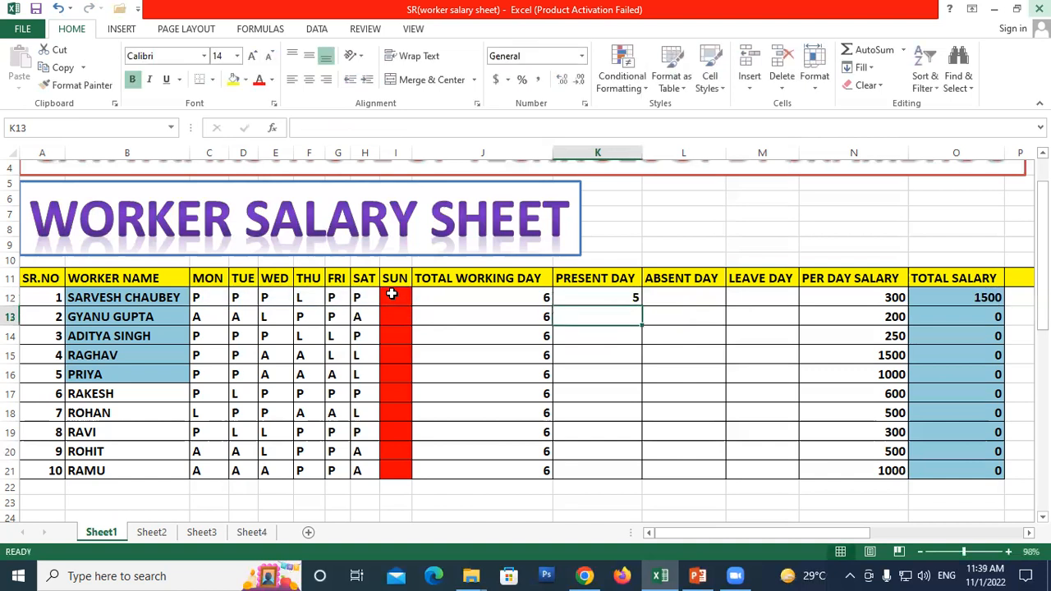
- Check the first worker's daily attendance marks in row 12 against the Present Day count
drag(207, 297, 351, 297)
click(340, 361)
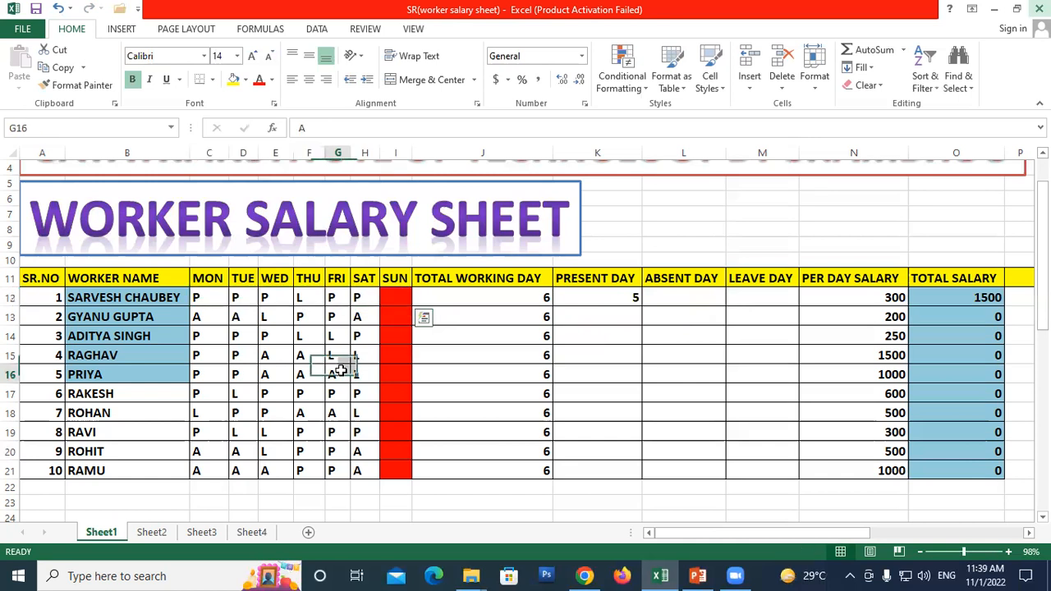
click(216, 298)
click(243, 297)
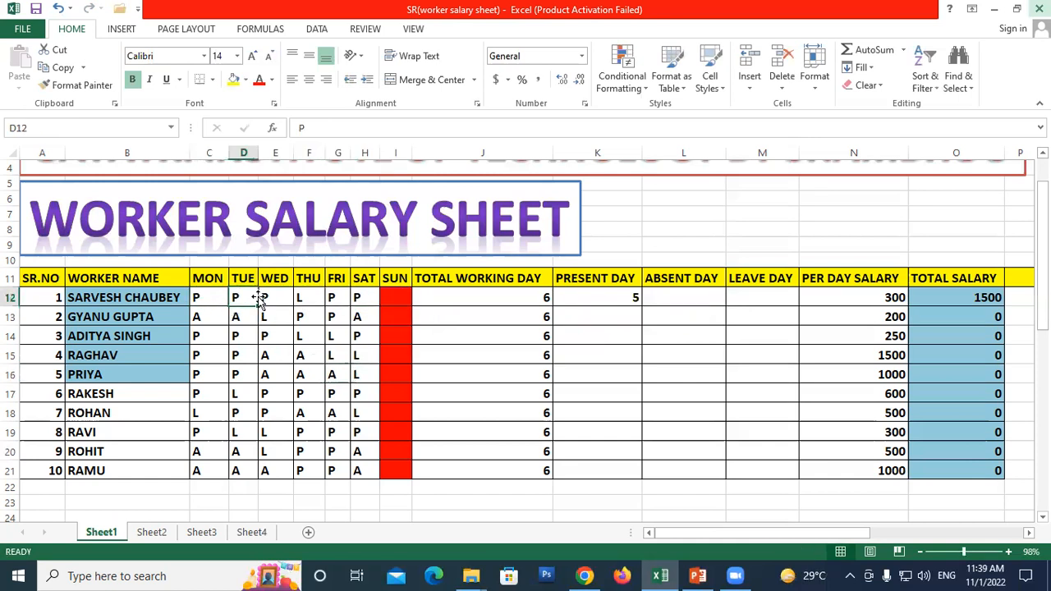
click(263, 297)
click(339, 298)
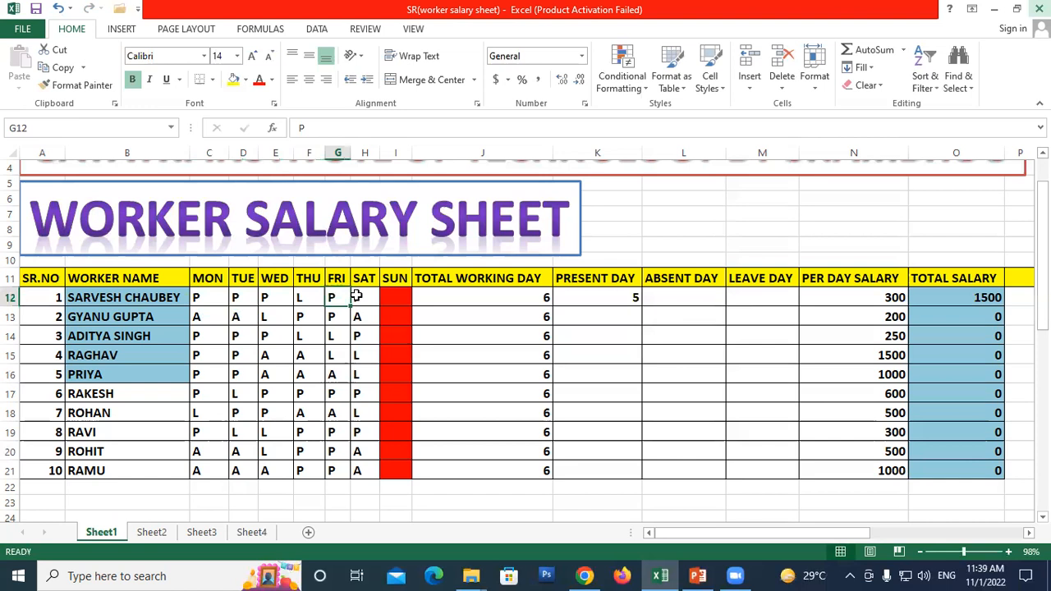
click(300, 298)
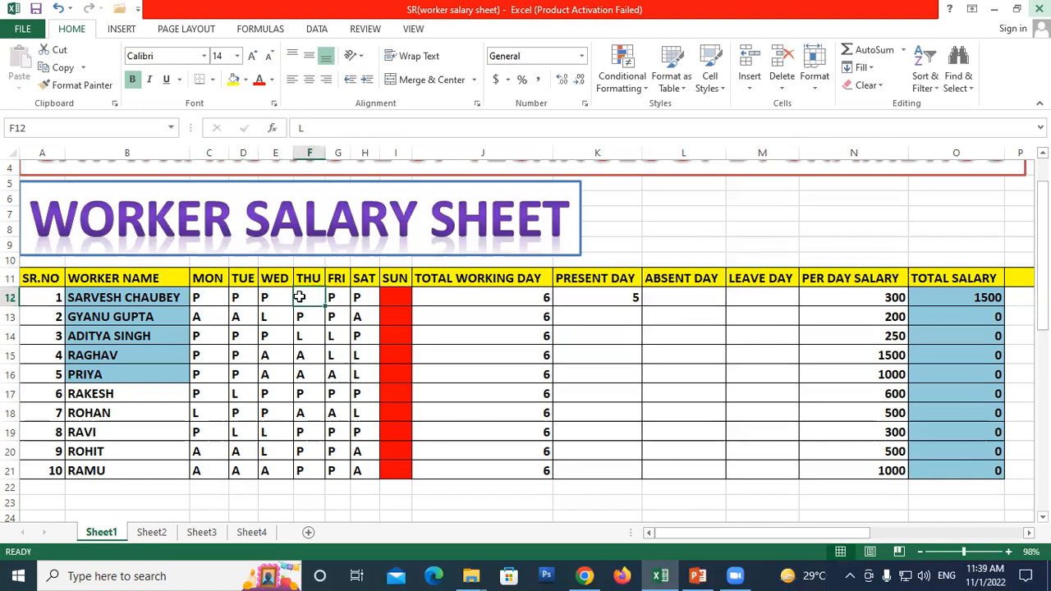
- Copy the COUNTIF formula from K12 down the Present Day column to K21
click(624, 297)
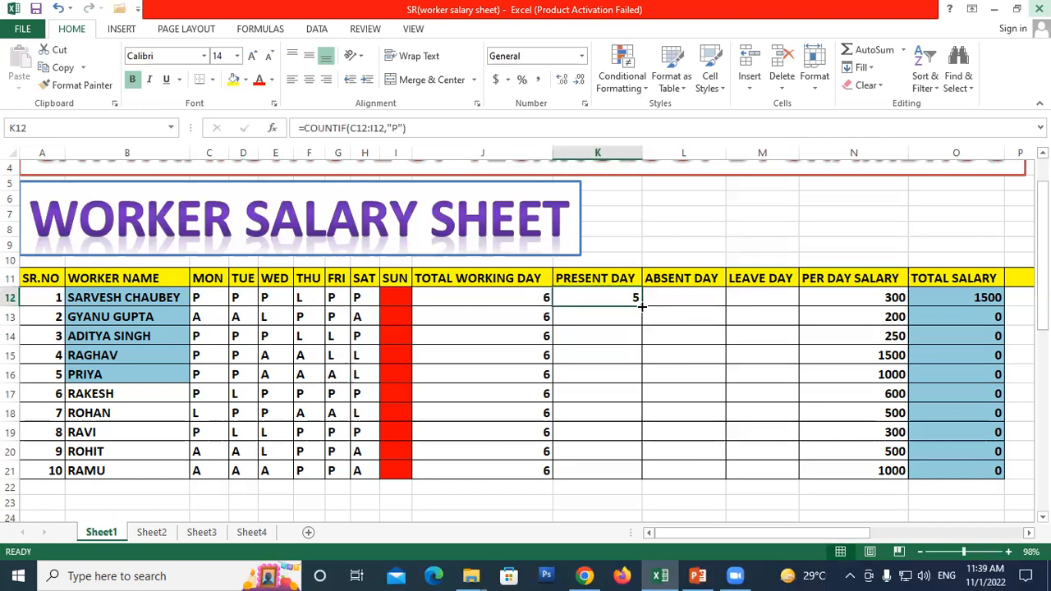
drag(641, 306, 662, 477)
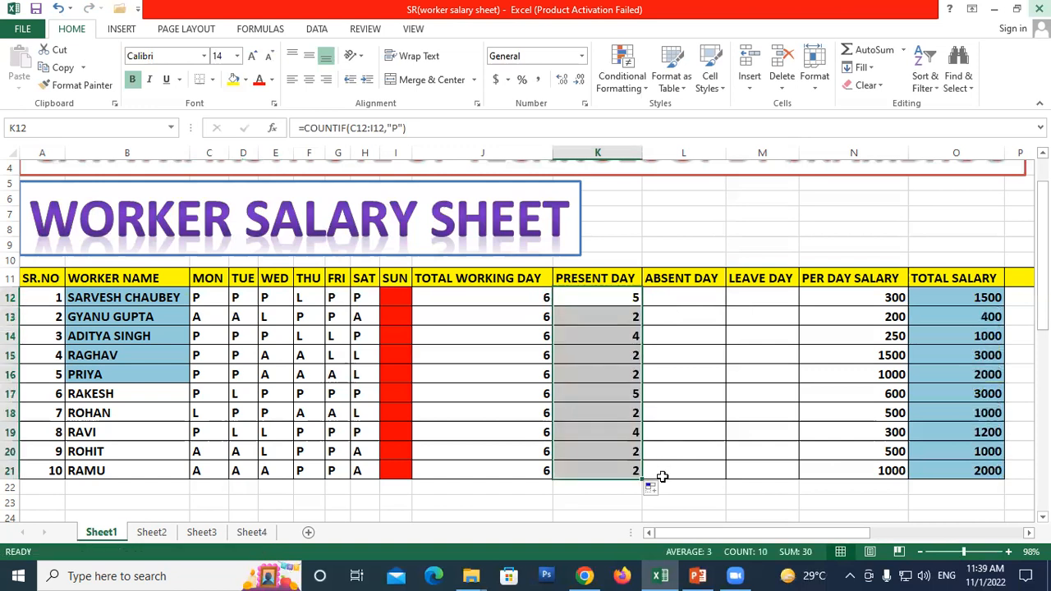
- Compare the second and third workers' attendance marks in rows 13 and 14 with their Present Day counts
click(235, 316)
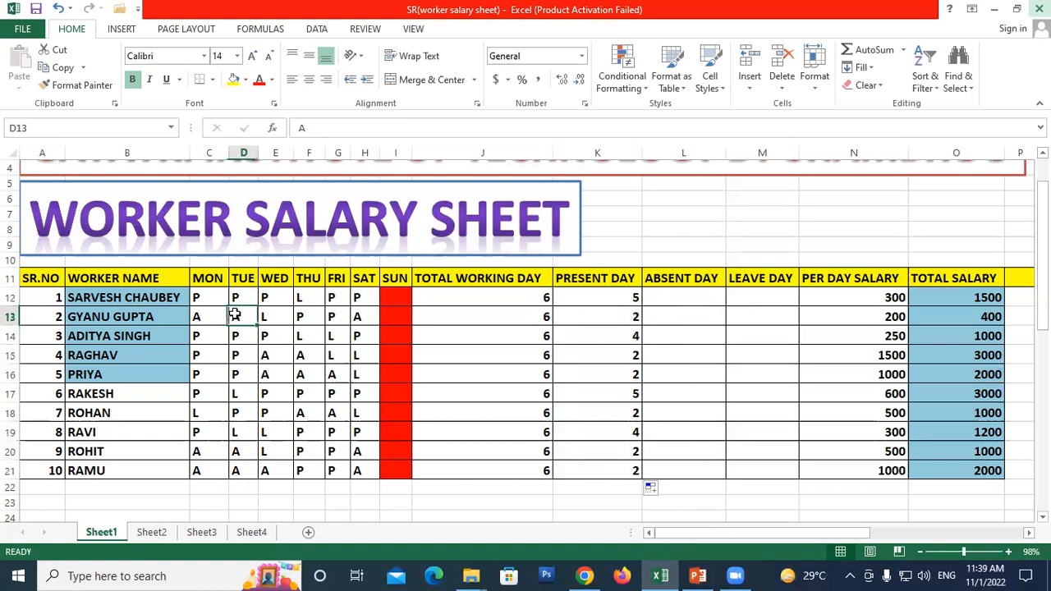
click(267, 317)
click(305, 316)
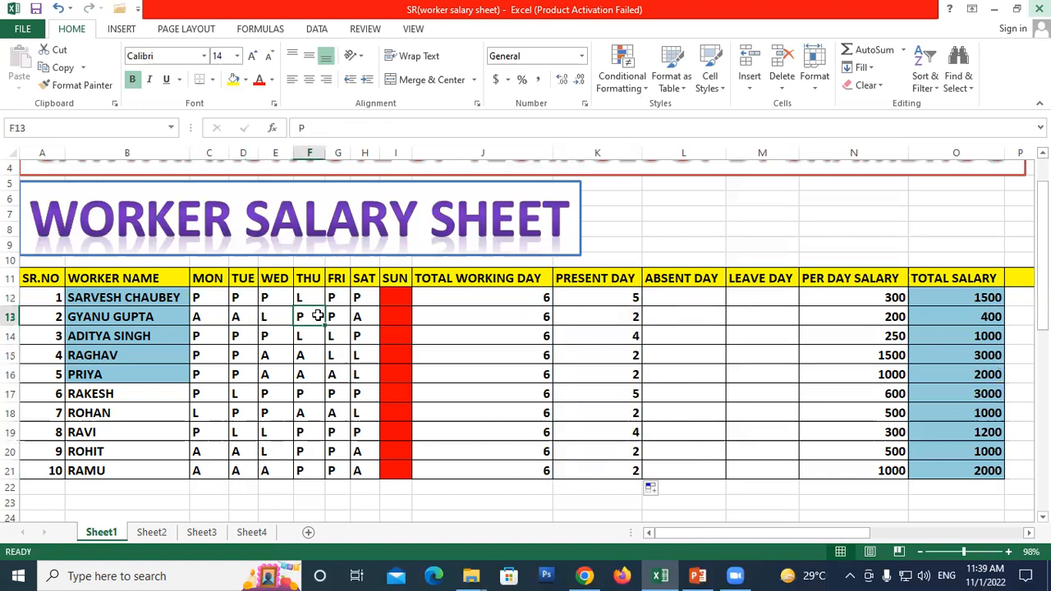
click(335, 316)
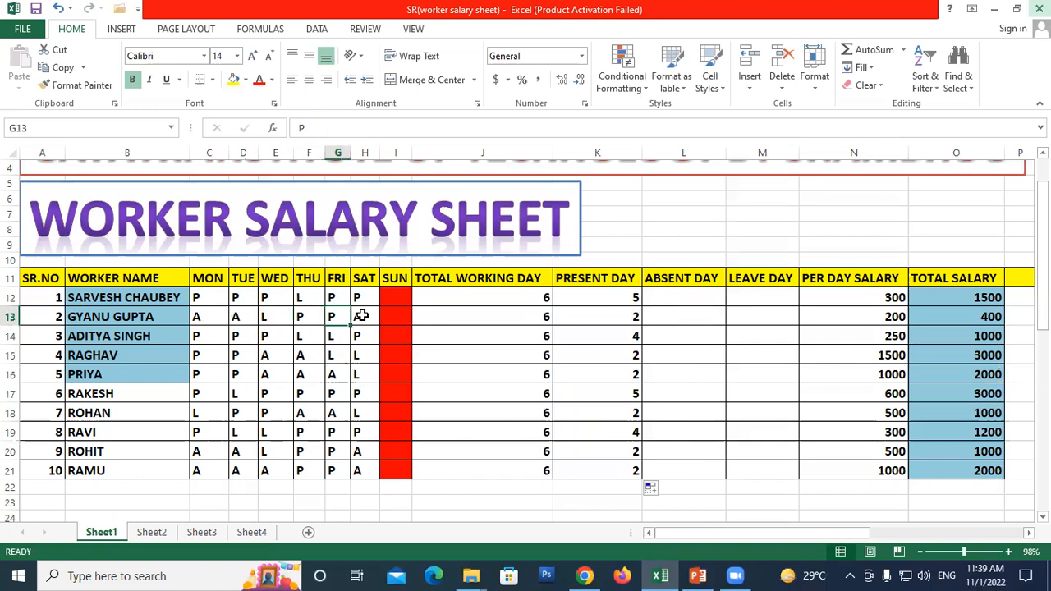
click(622, 317)
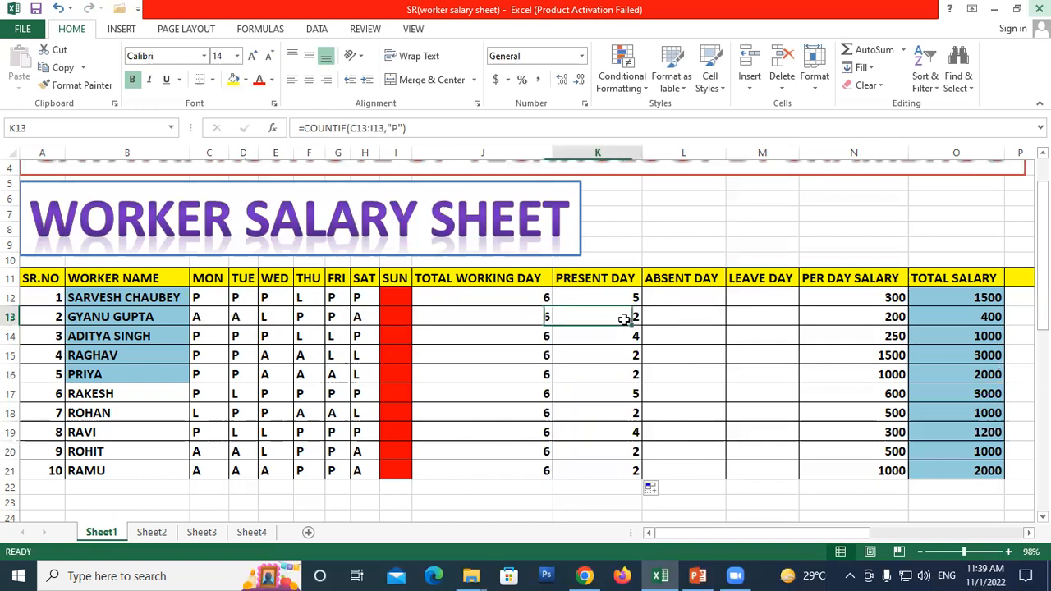
click(110, 334)
click(202, 336)
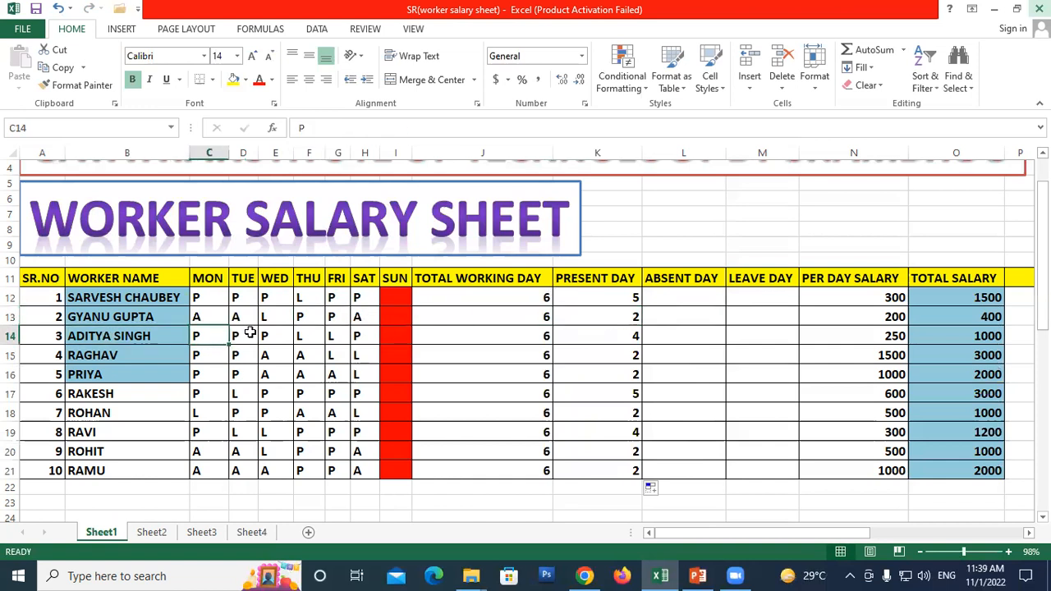
click(250, 333)
click(284, 338)
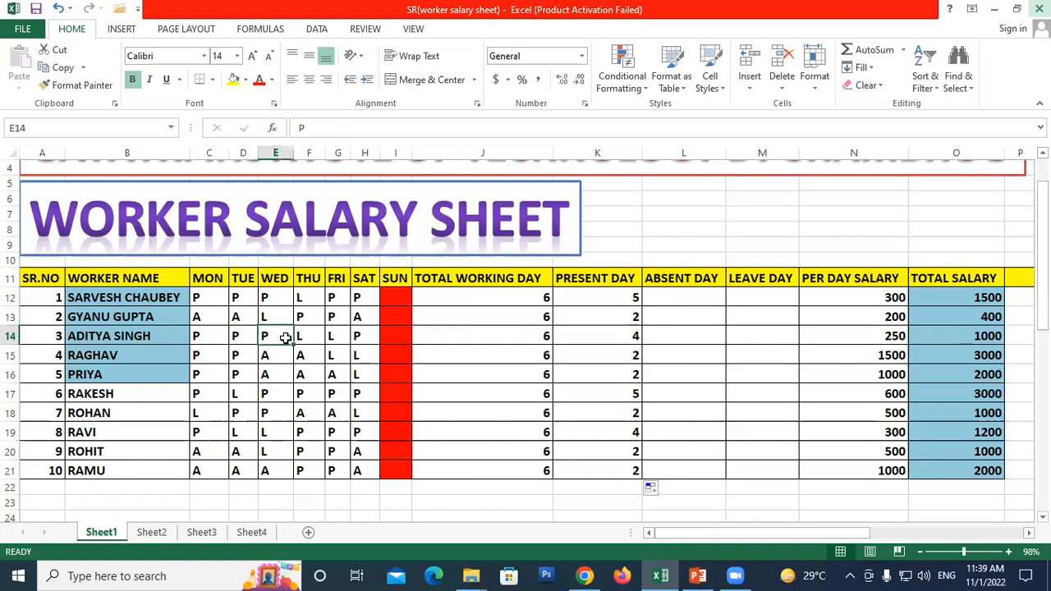
click(368, 336)
click(617, 329)
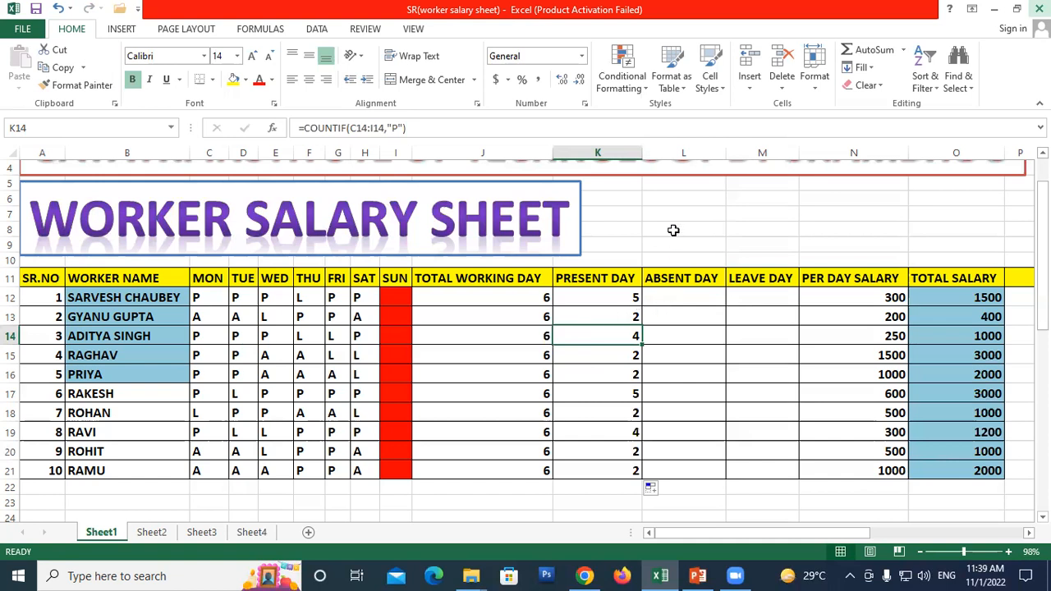
- Enter =COUNTIF(C12:I12,"A") in L12 to count absent days, and copy it down the Absent Day column to L21
click(665, 298)
text(=)
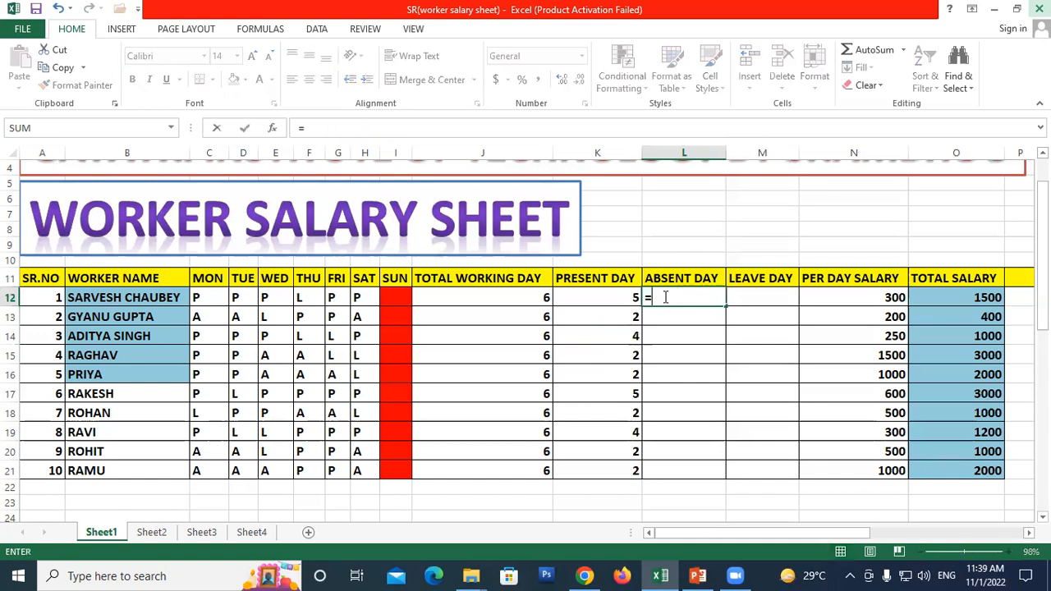
text(coun)
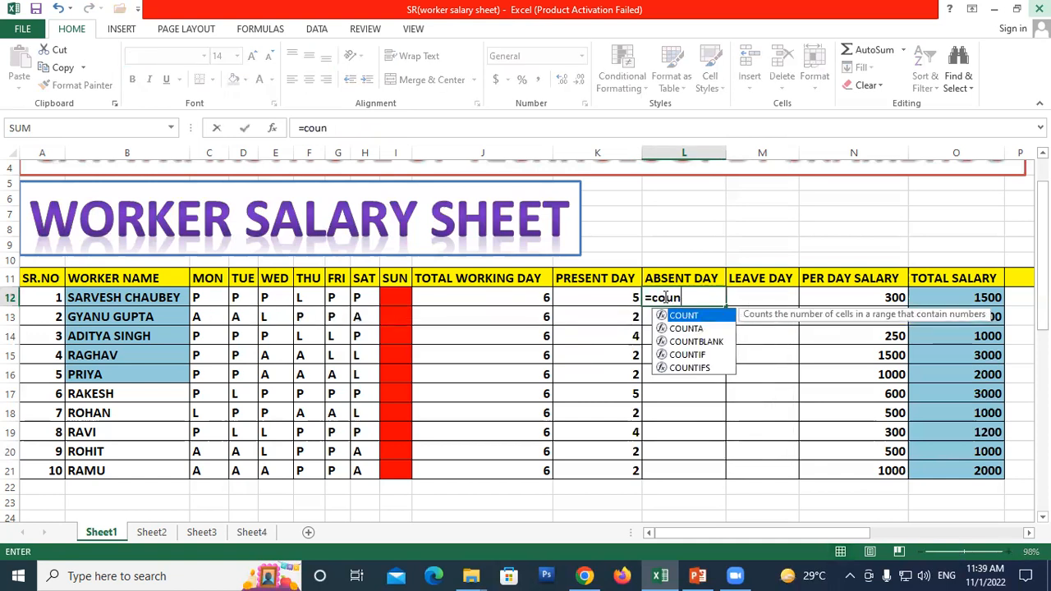
text(tif()
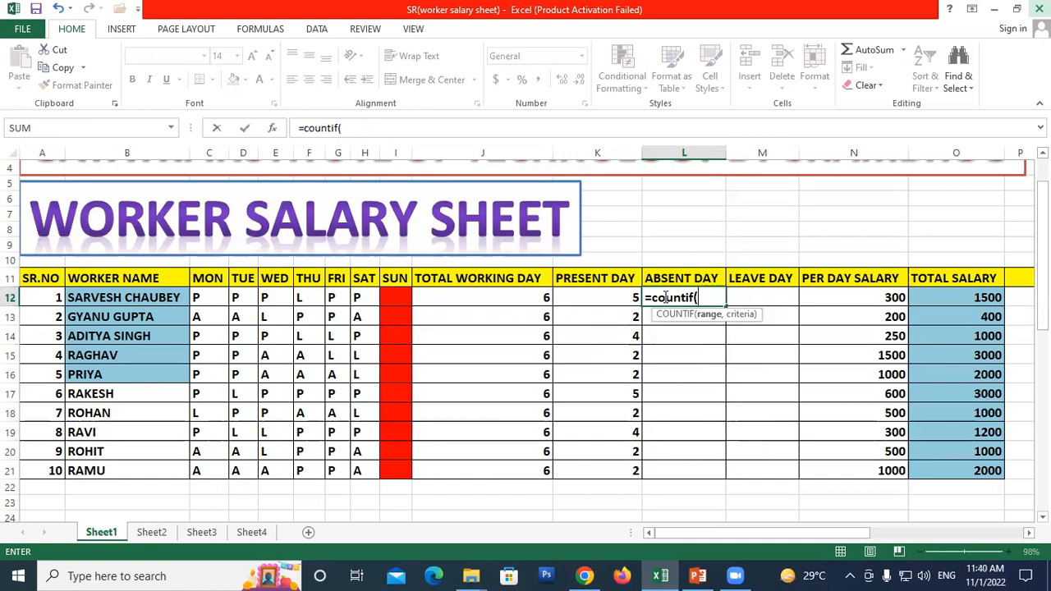
drag(199, 294, 405, 294)
text(,")
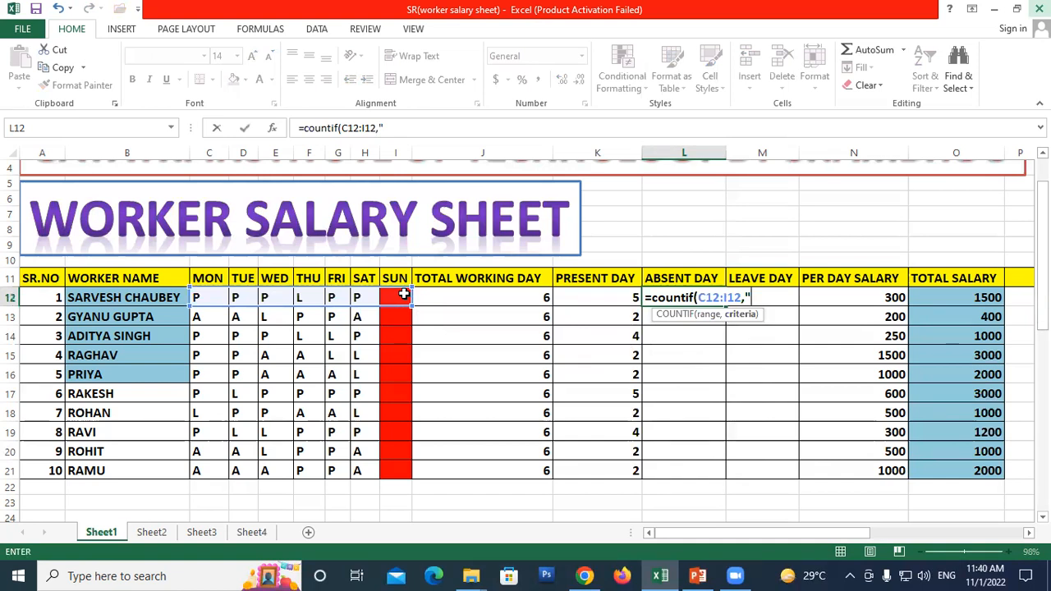
text(A")
text())
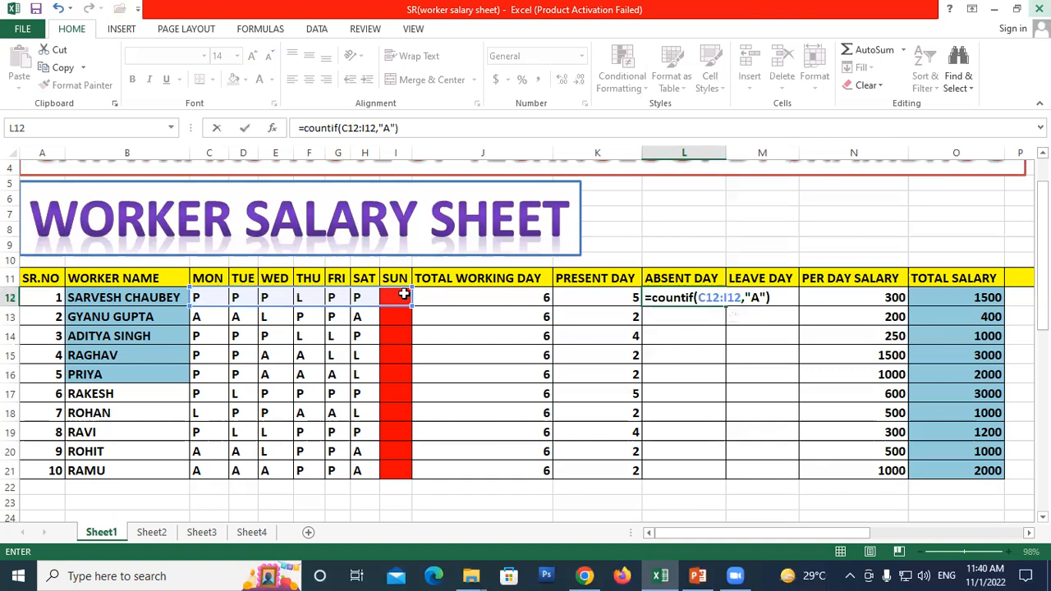
key(Return)
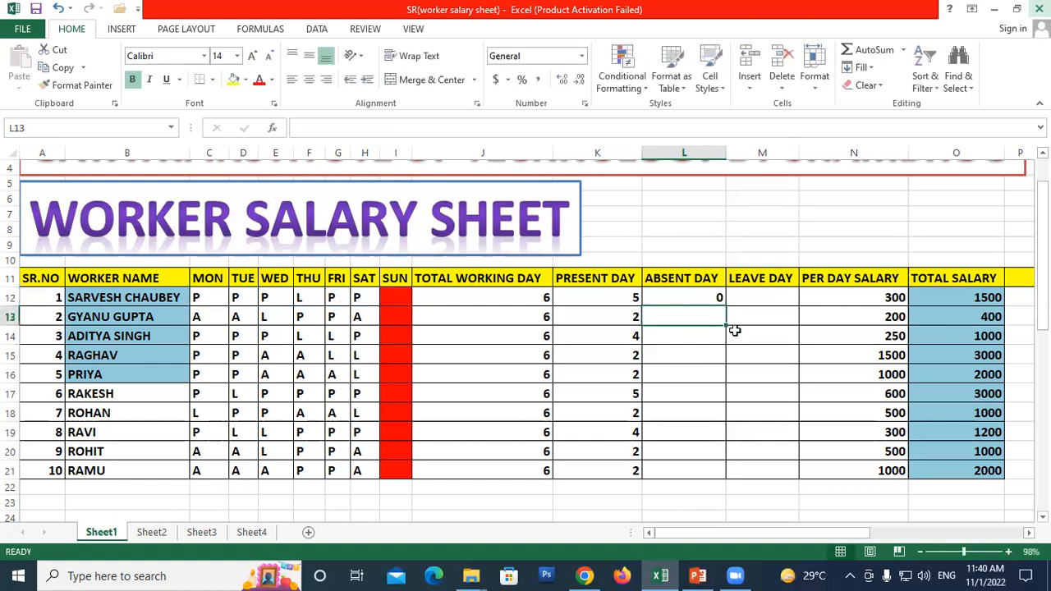
click(708, 298)
drag(726, 307, 755, 474)
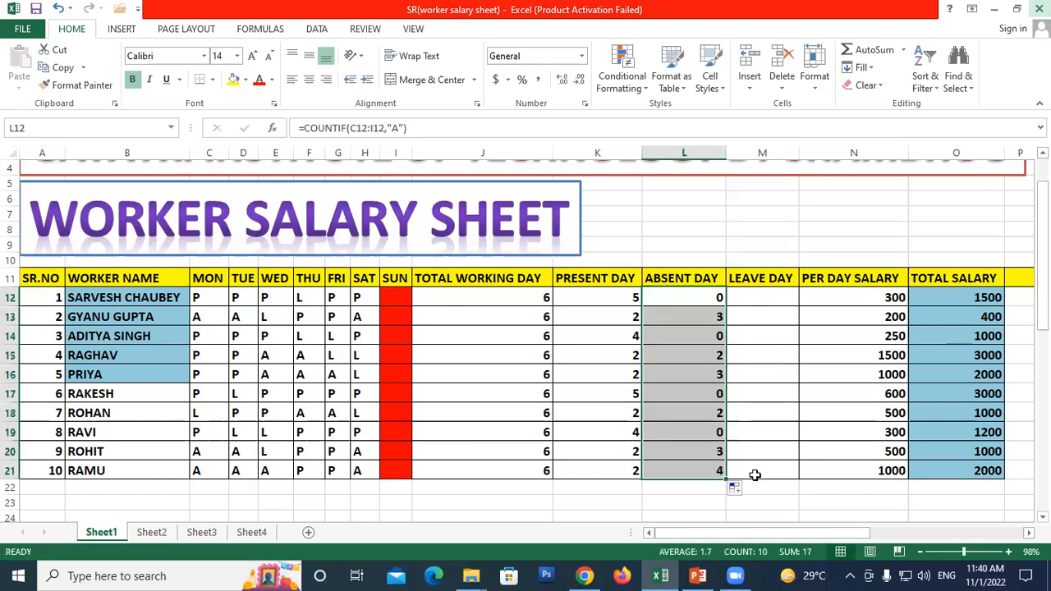
- Enter =COUNTIF(C12:I12,"L") in M12 to count leave days, and copy it down the Leave Day column to M21
click(755, 296)
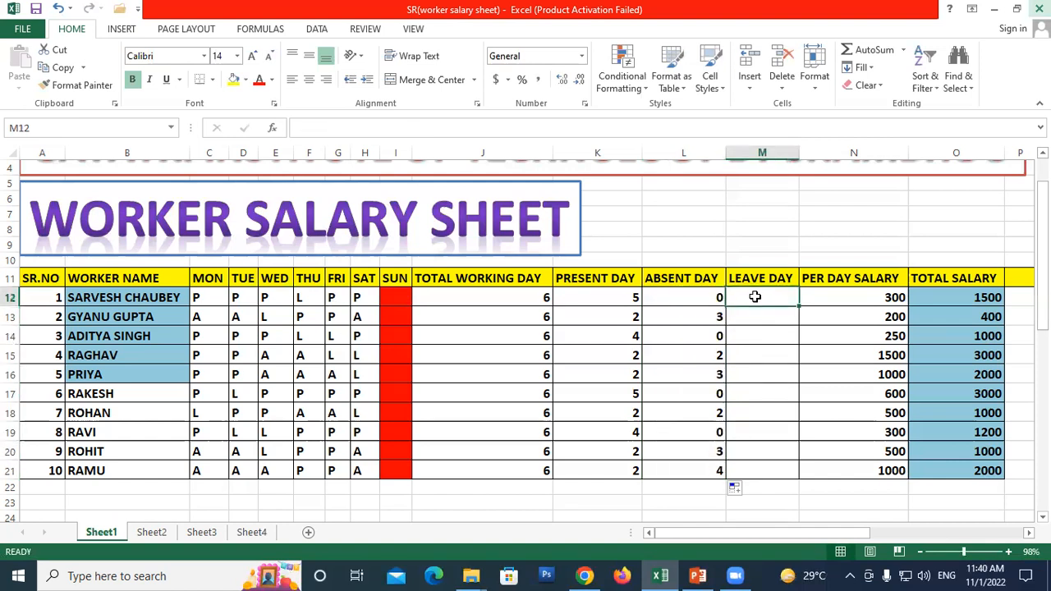
text(=)
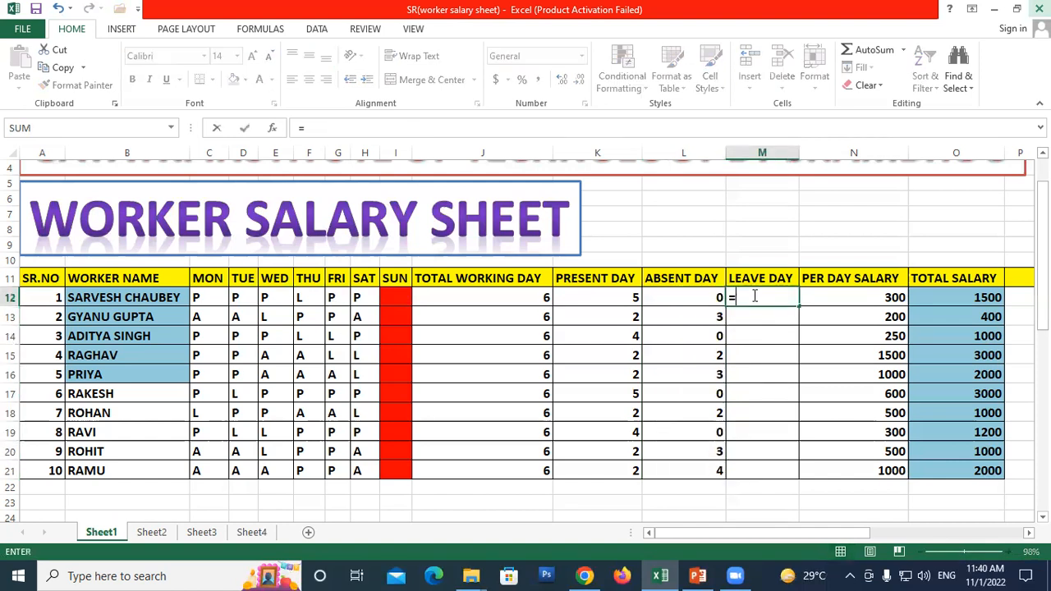
text(counr)
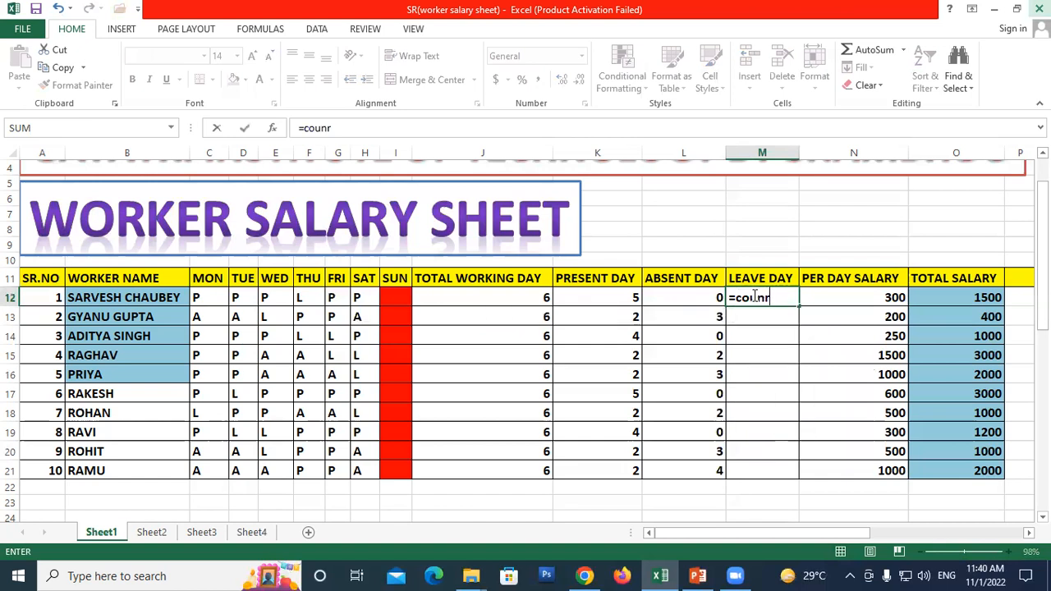
key(BackSpace)
text(tif)
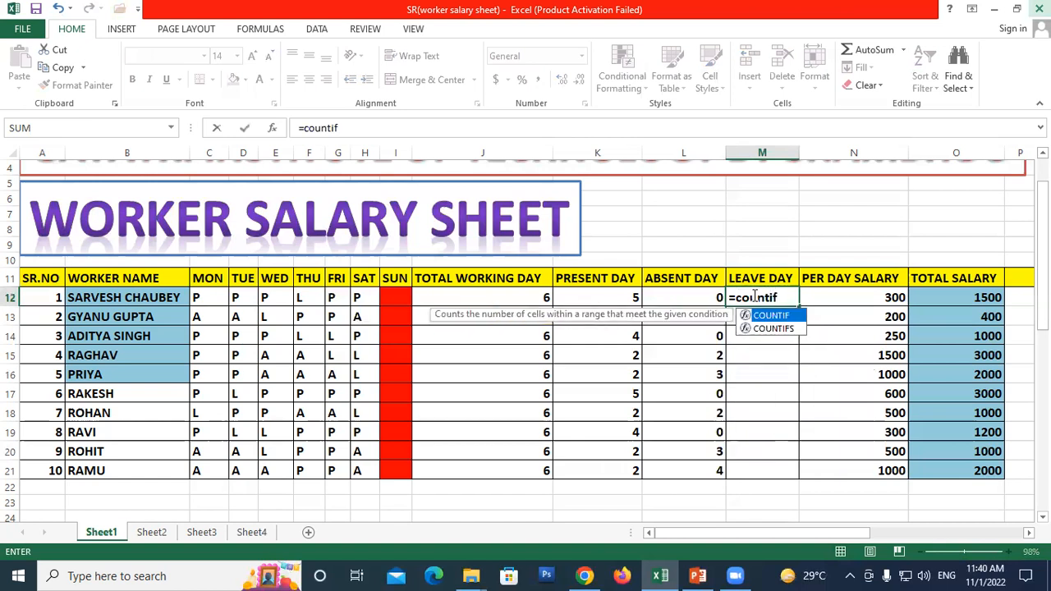
text(()
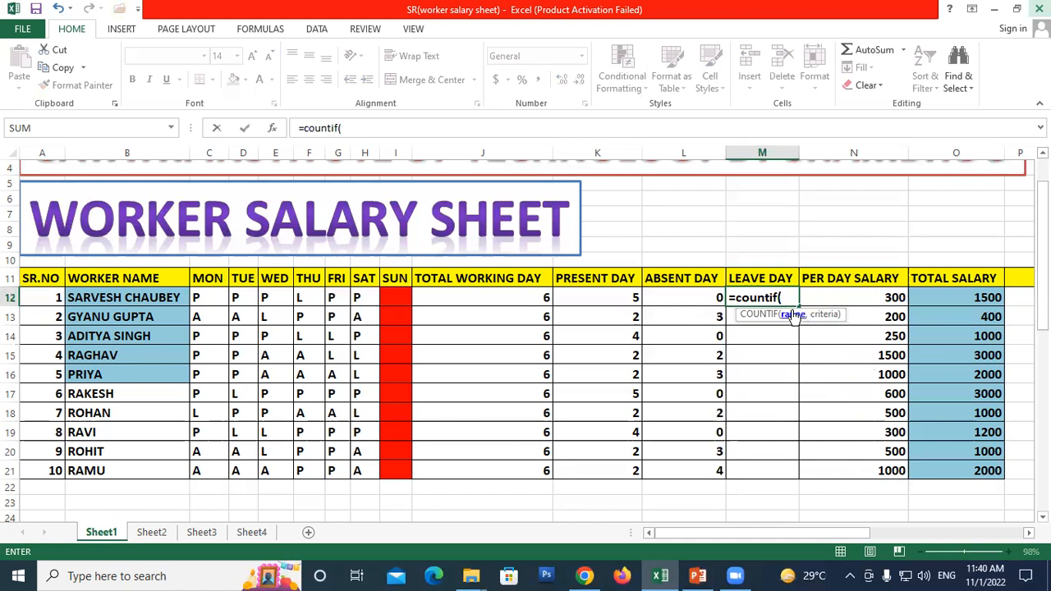
drag(206, 300, 399, 298)
text(,)
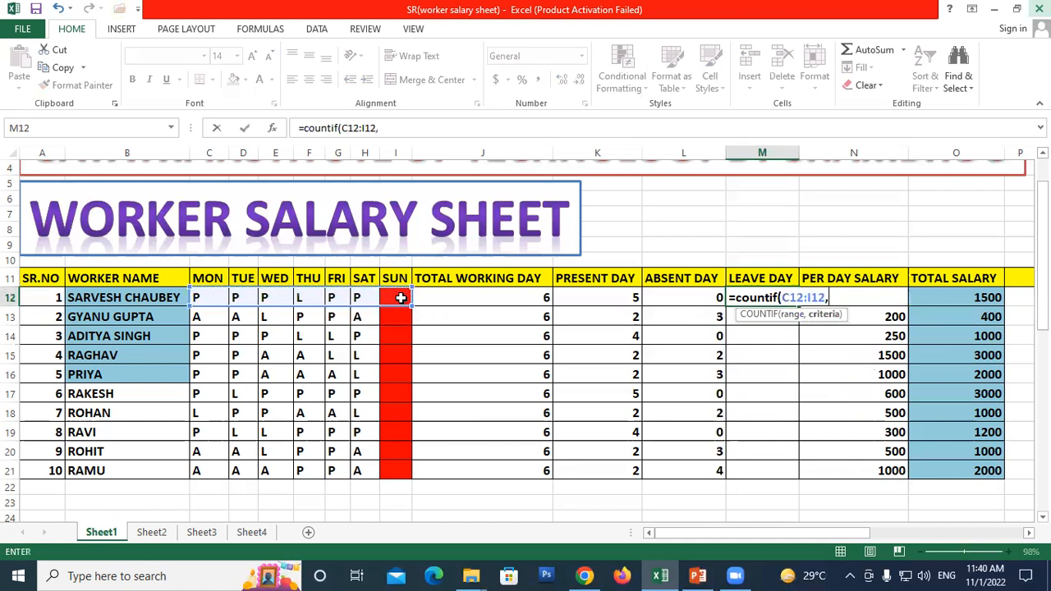
text("L"))
key(Return)
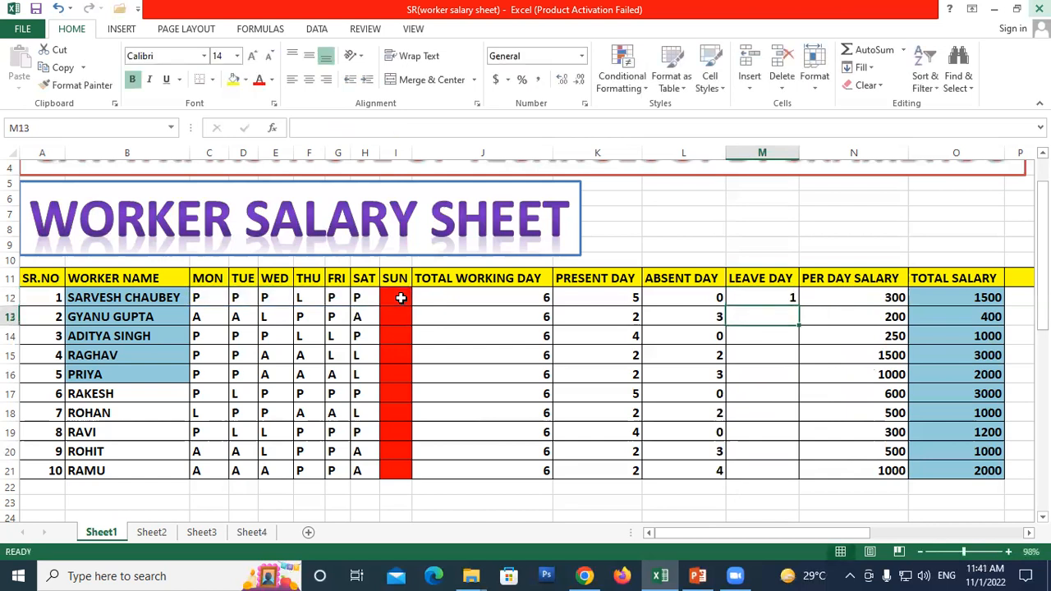
click(772, 297)
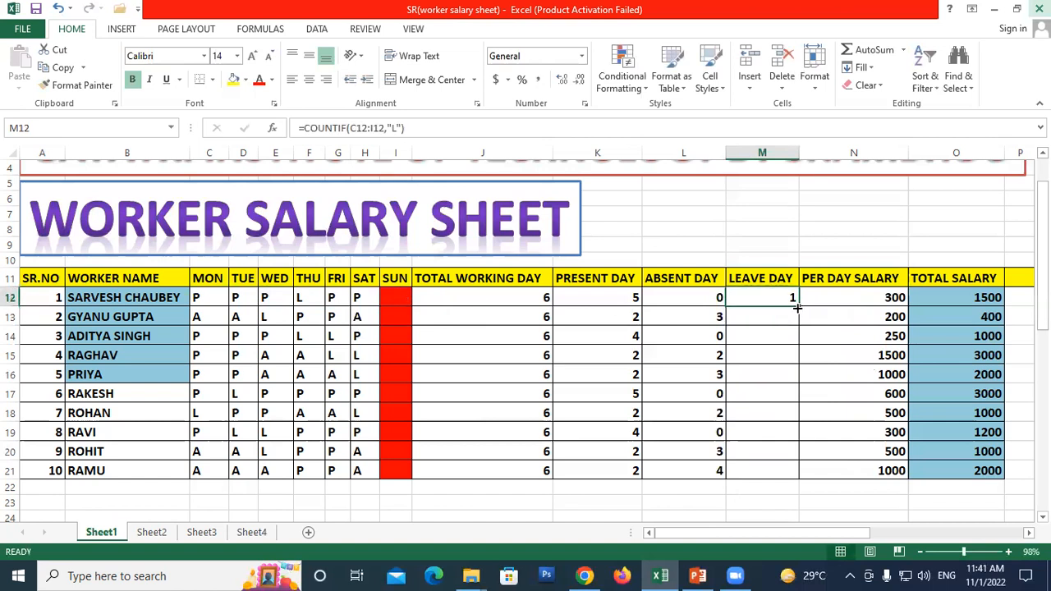
drag(800, 305, 806, 479)
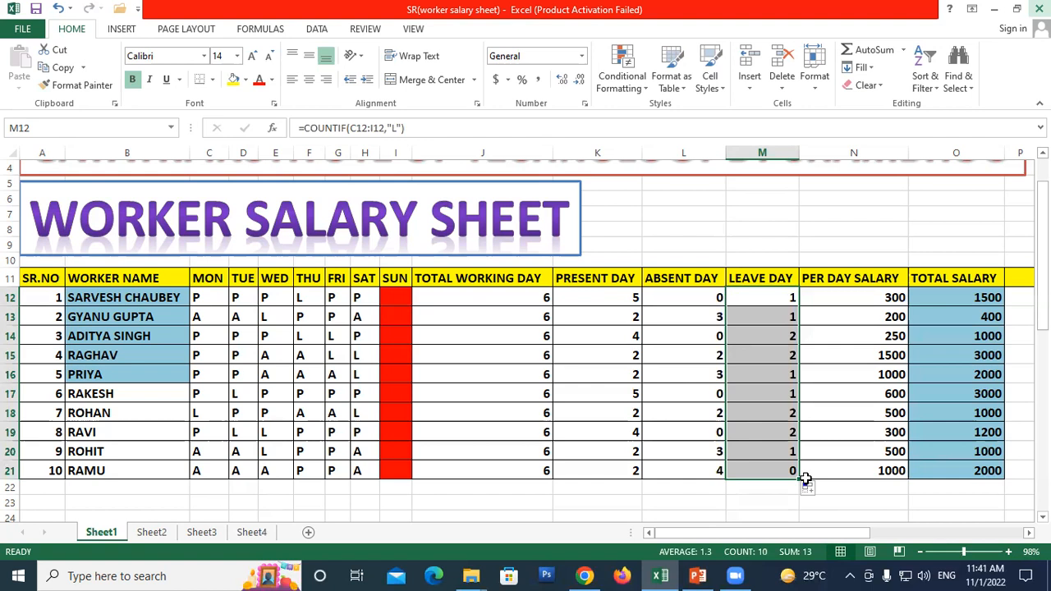
- Review the Per Day Salary values and clear the existing Total Salary formulas from O12:O21
click(610, 305)
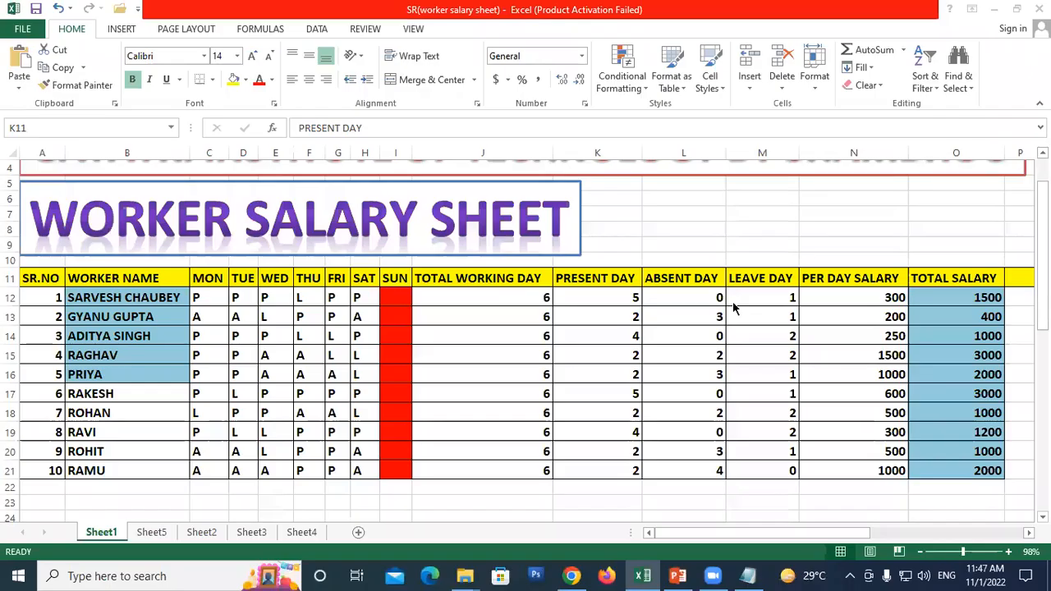
click(857, 297)
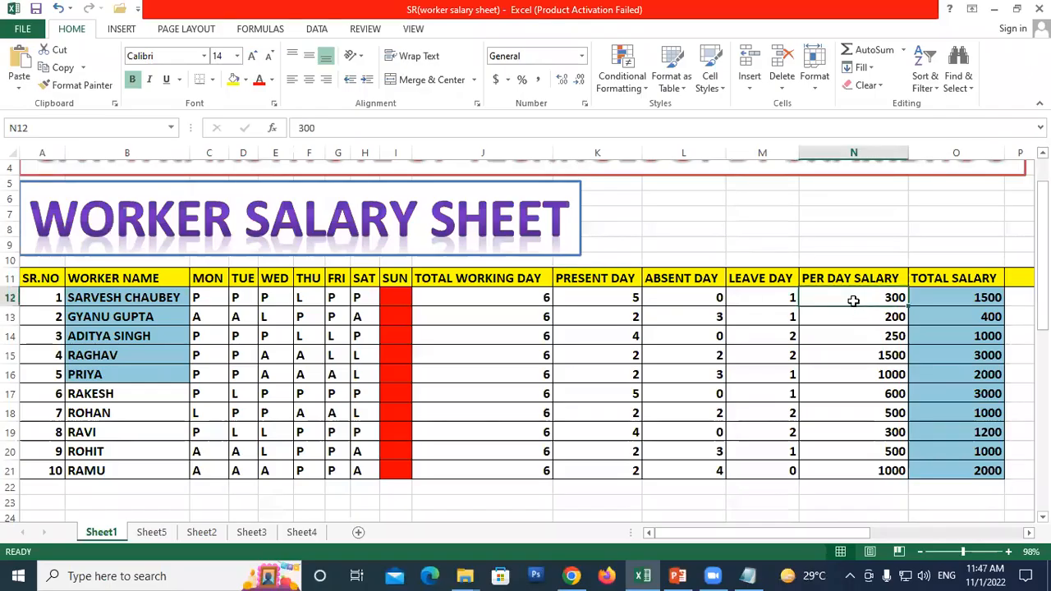
drag(857, 298, 857, 464)
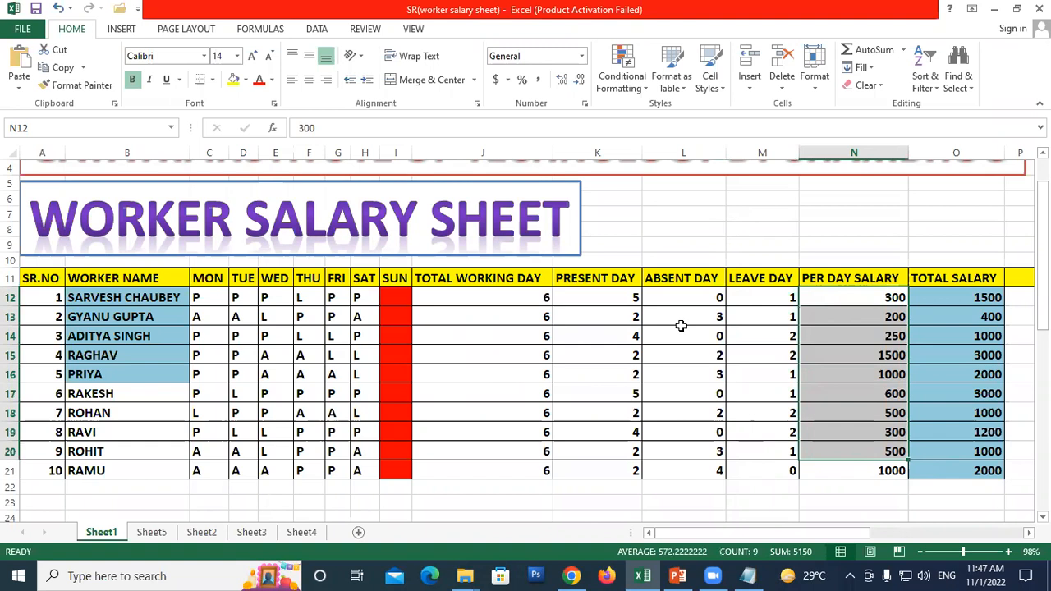
click(859, 297)
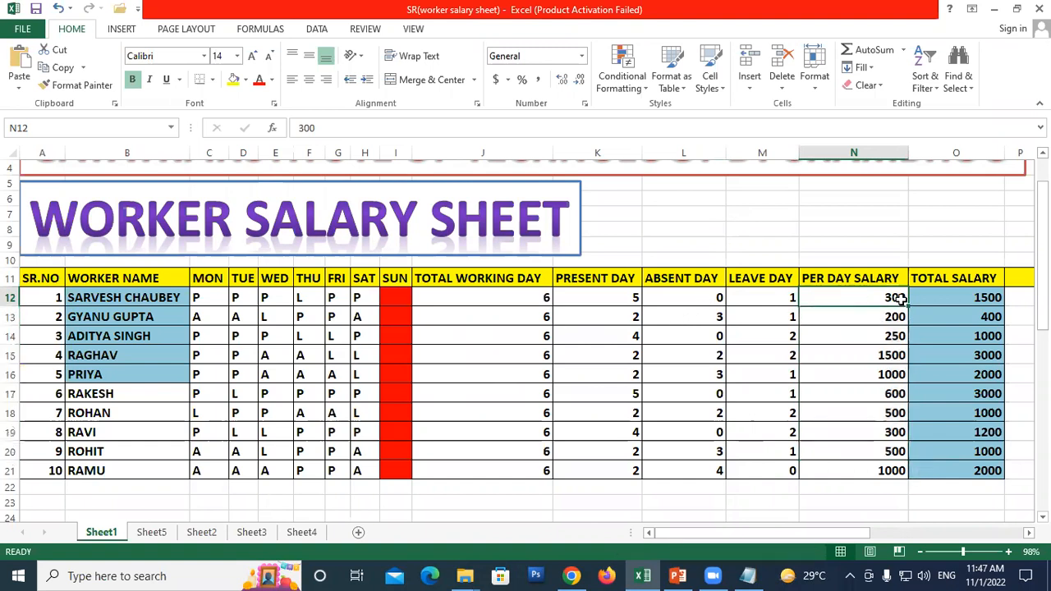
drag(938, 296, 972, 473)
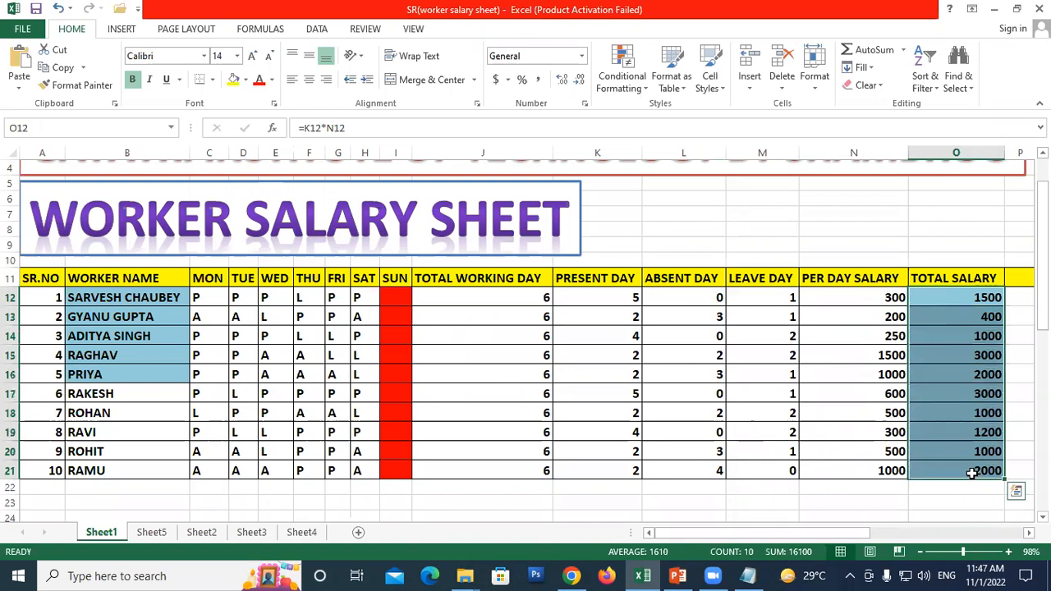
key(Delete)
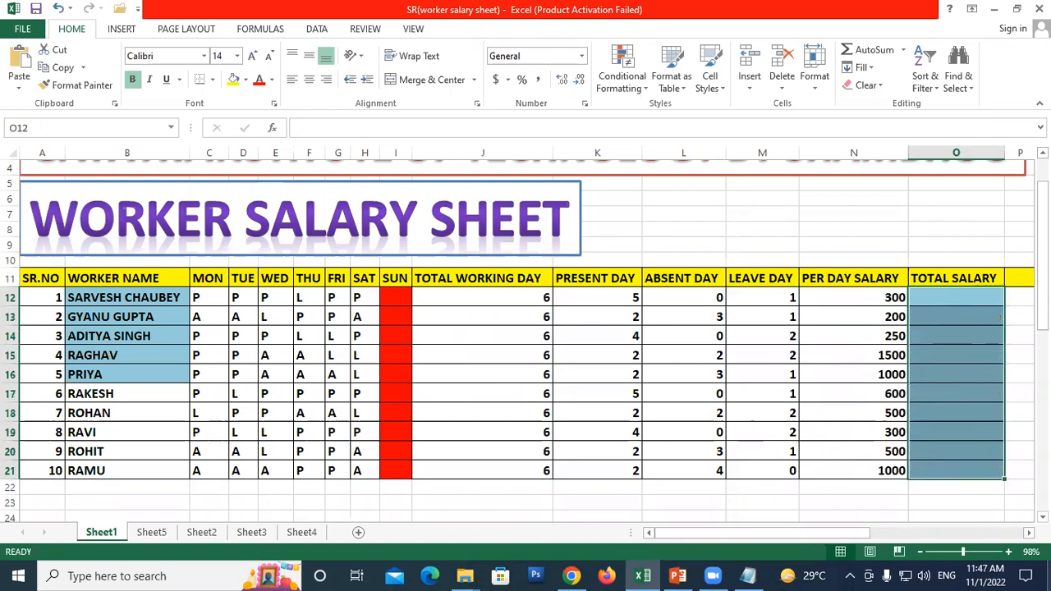
- Enter =K12*N12 in O12 to multiply the first worker's present days by the per-day salary
click(858, 304)
drag(857, 307, 861, 450)
click(940, 302)
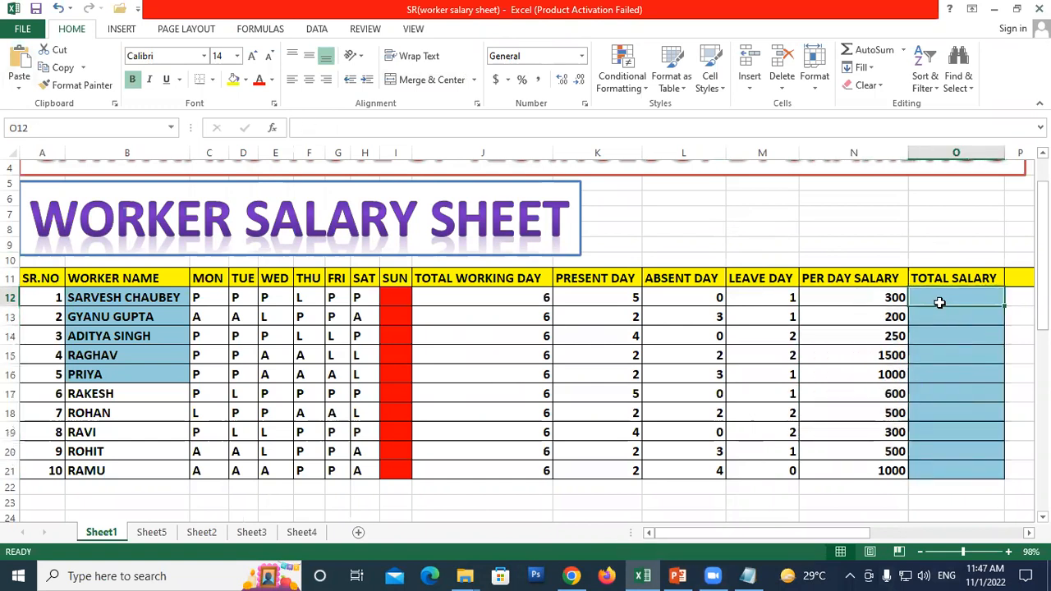
text(=)
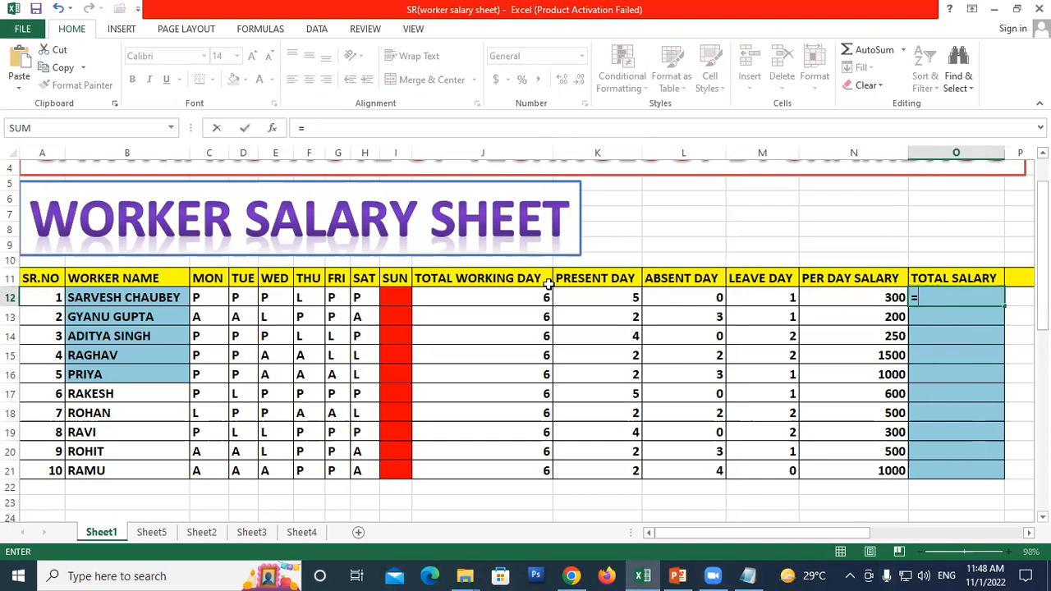
click(610, 300)
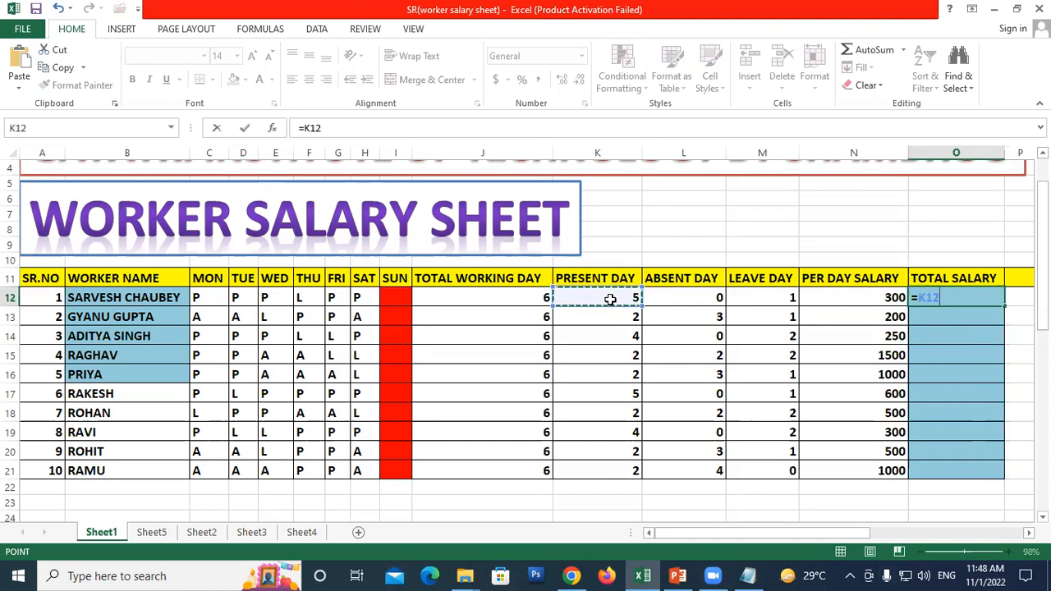
text(*)
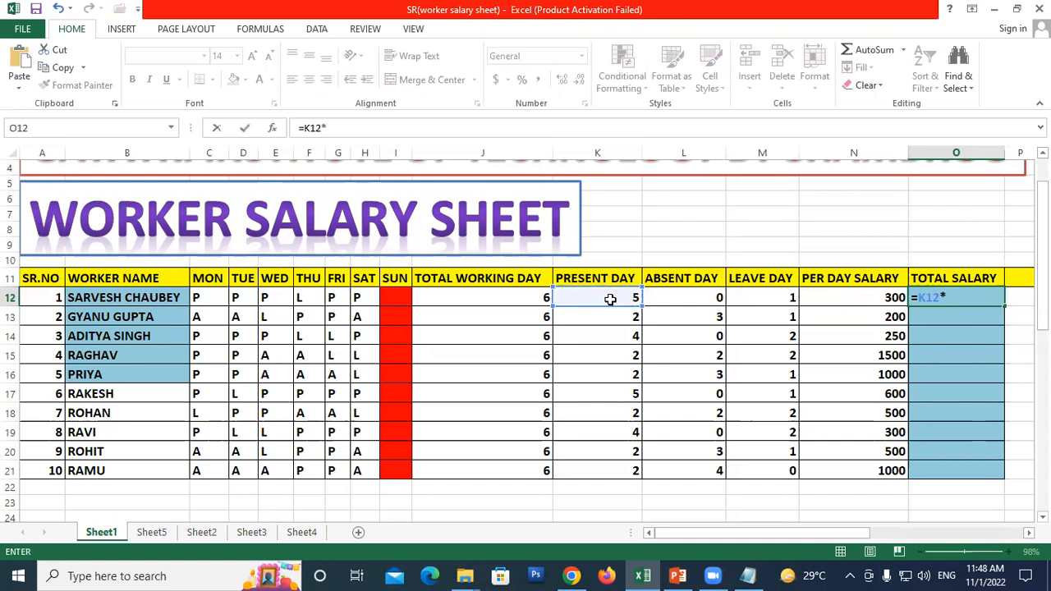
click(850, 299)
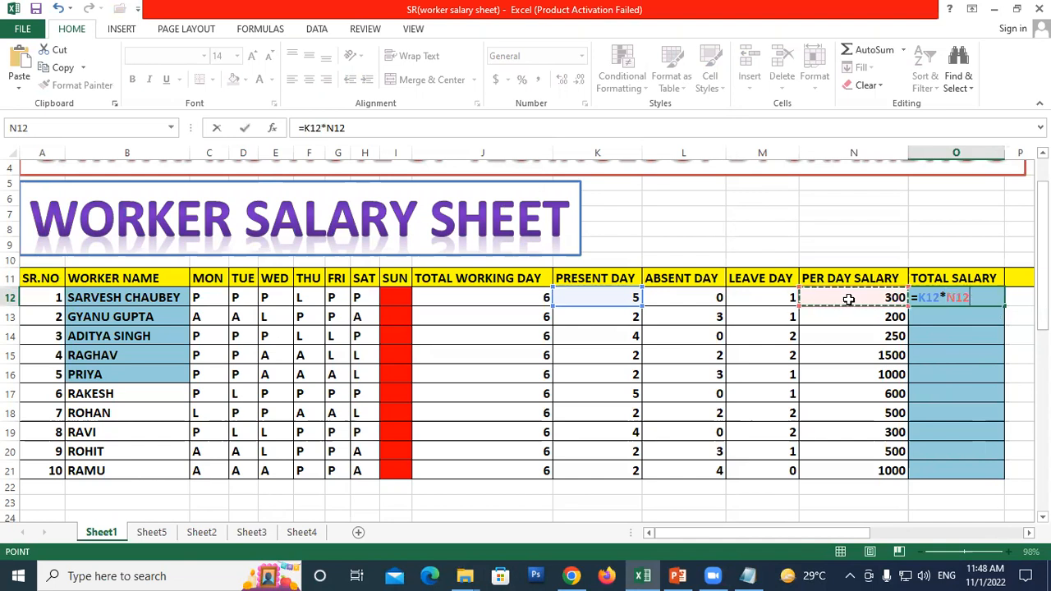
key(Return)
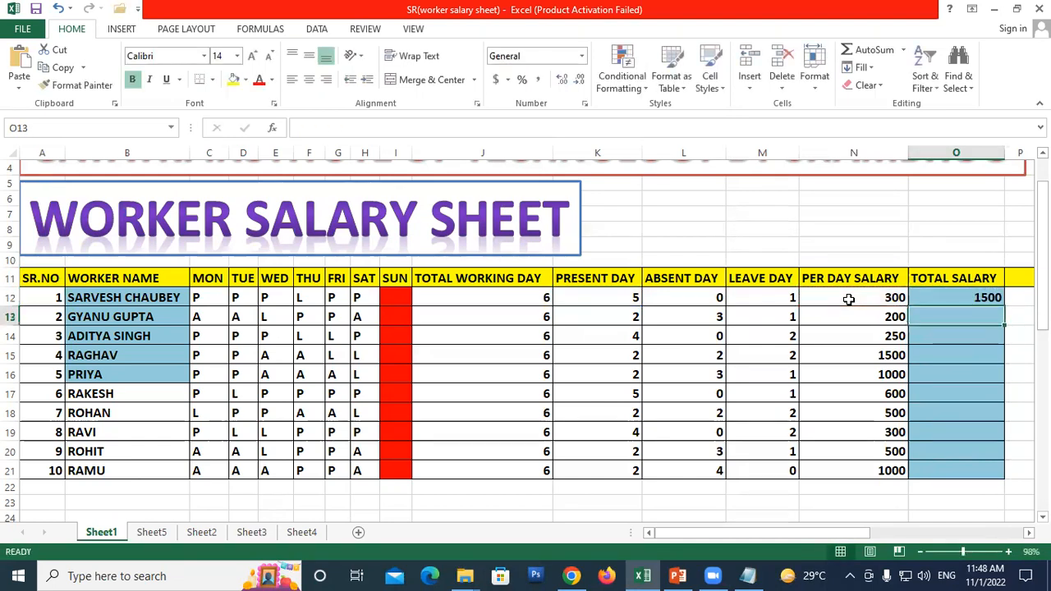
- Copy the Total Salary formula from O12 down to O21, and clear the filled column again
click(569, 298)
click(878, 298)
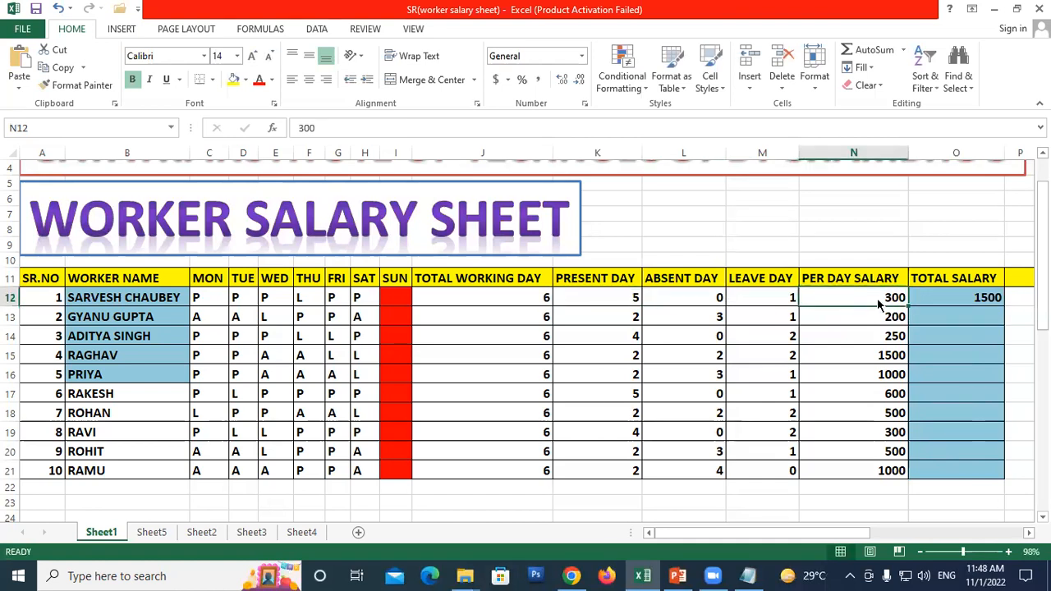
click(977, 296)
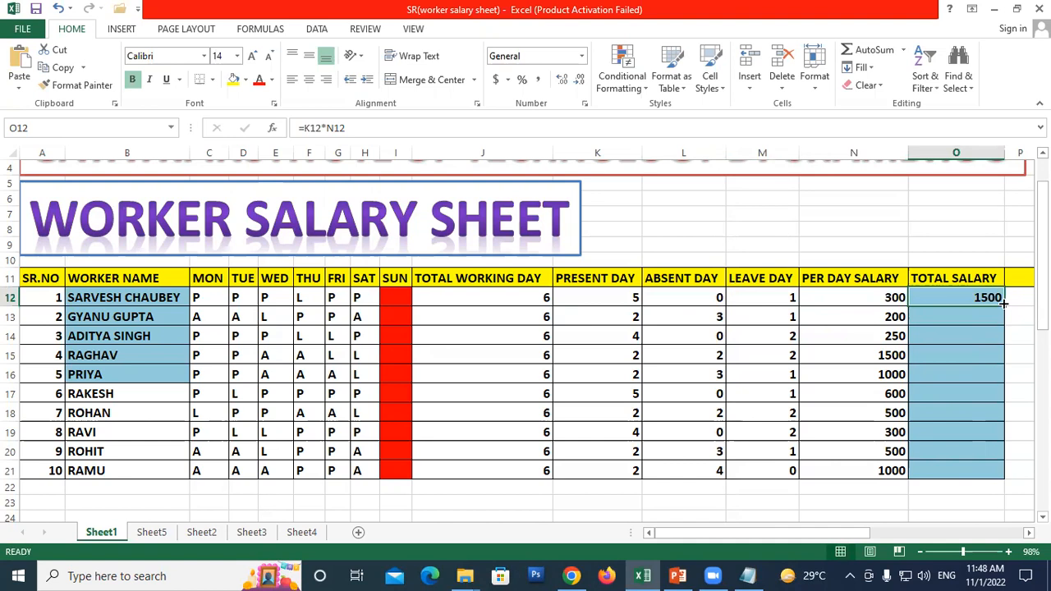
drag(1004, 304, 1006, 475)
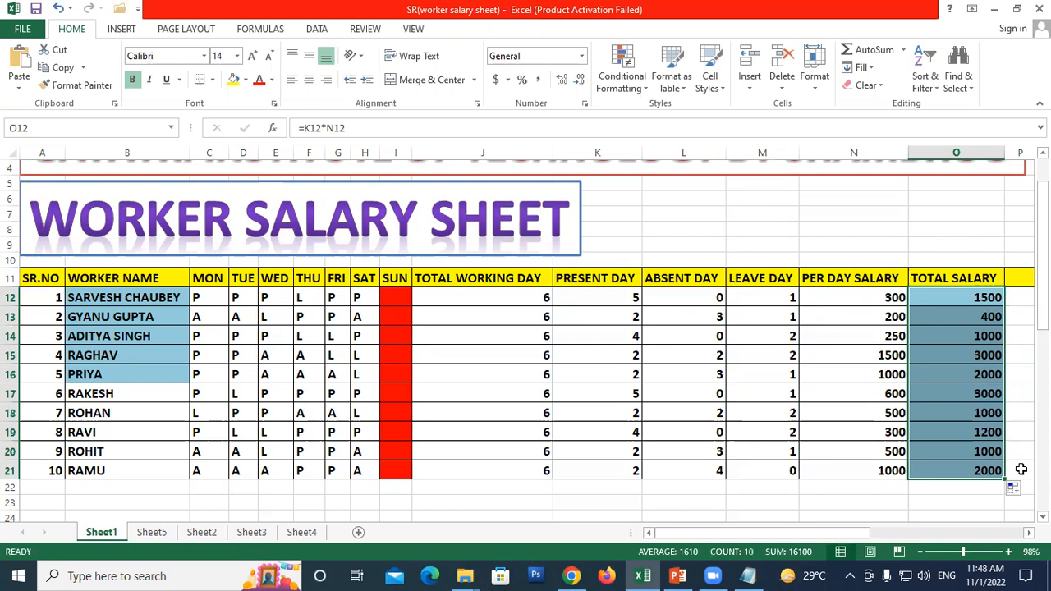
key(Delete)
- Calculate the total salary with =K12*N12 in O12, and copy the formula down the Total Salary column to O21
click(936, 294)
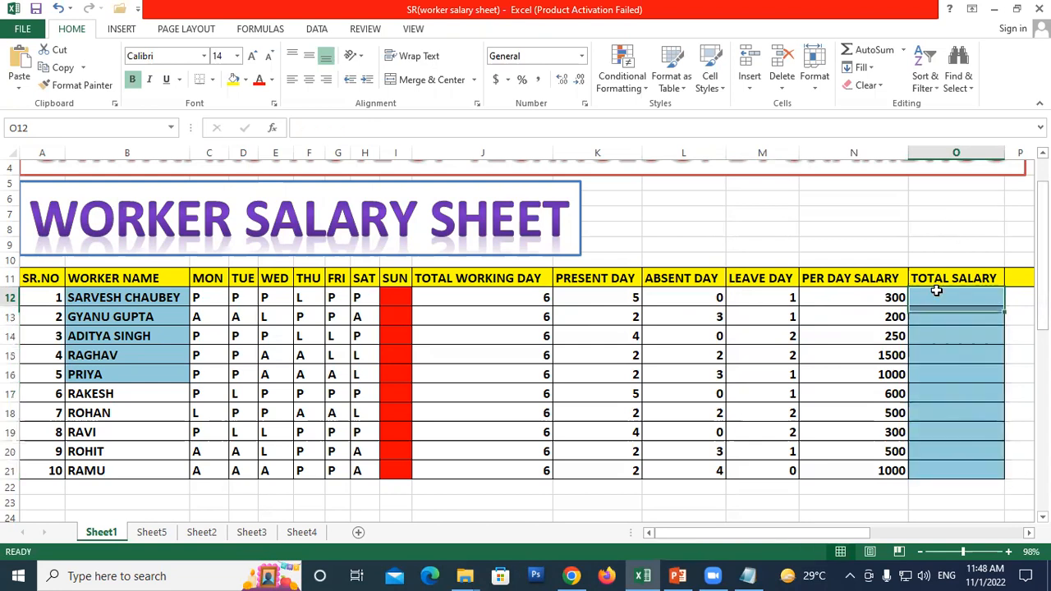
text(=)
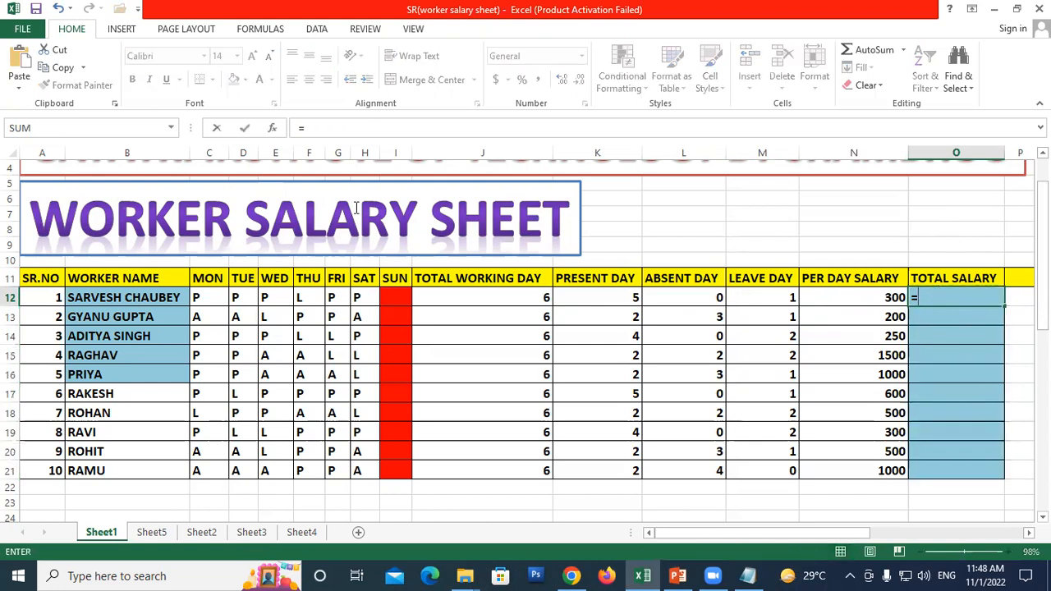
click(596, 298)
text(*)
click(857, 297)
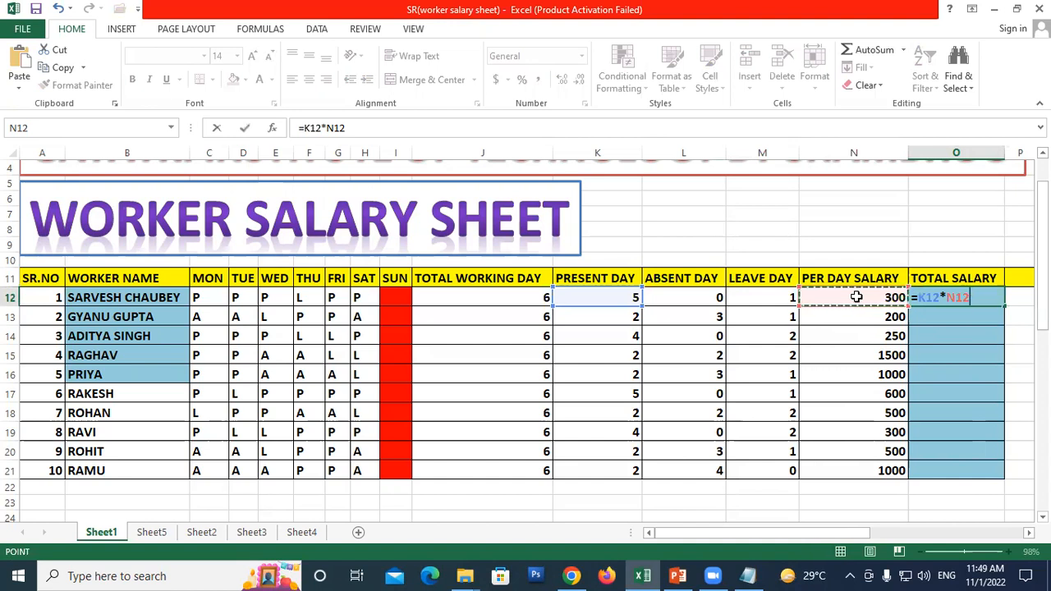
key(Return)
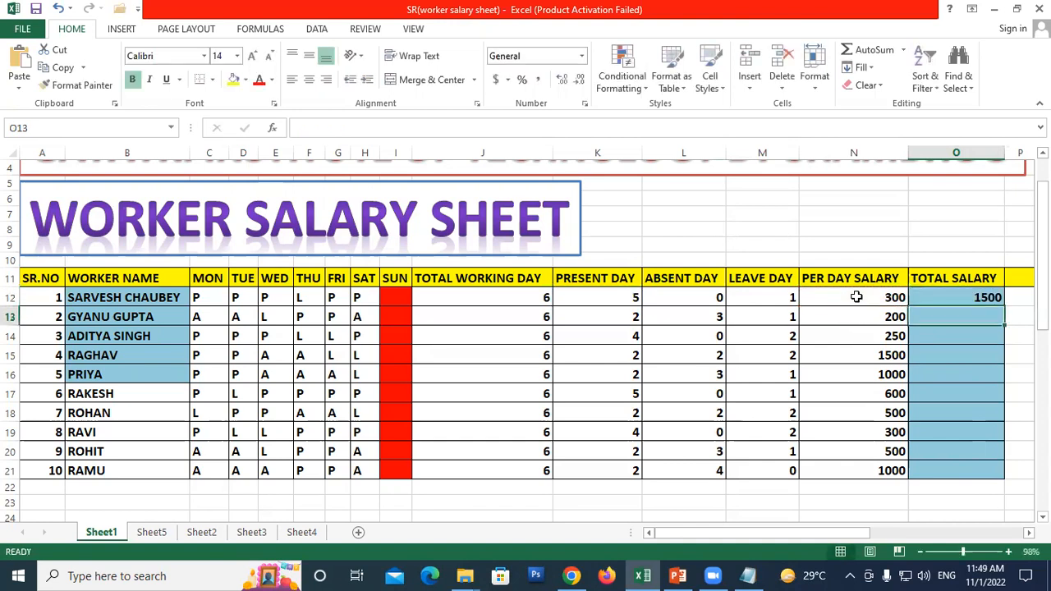
click(951, 300)
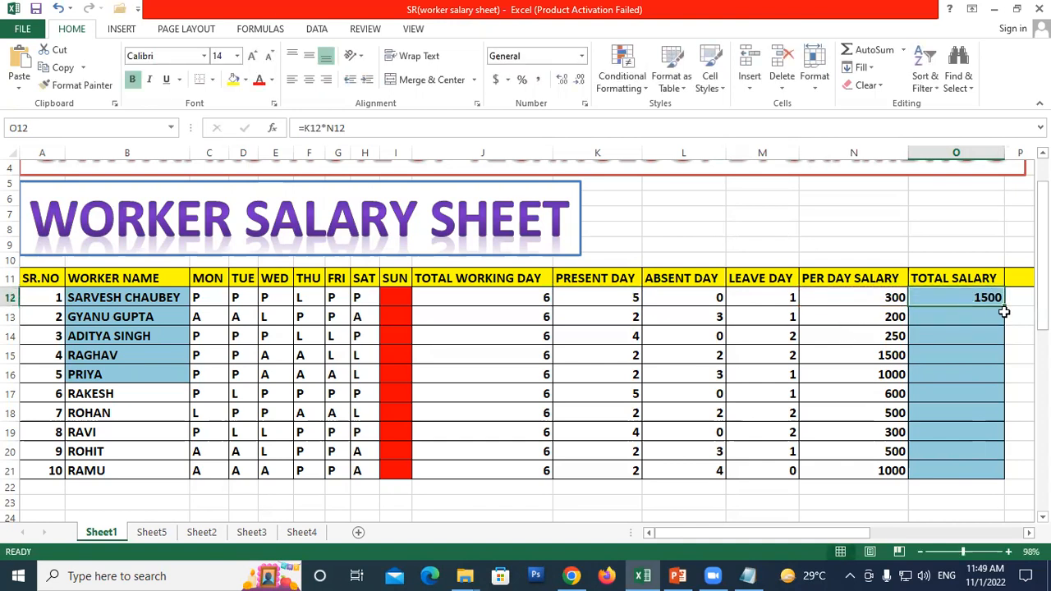
drag(1004, 305, 1023, 472)
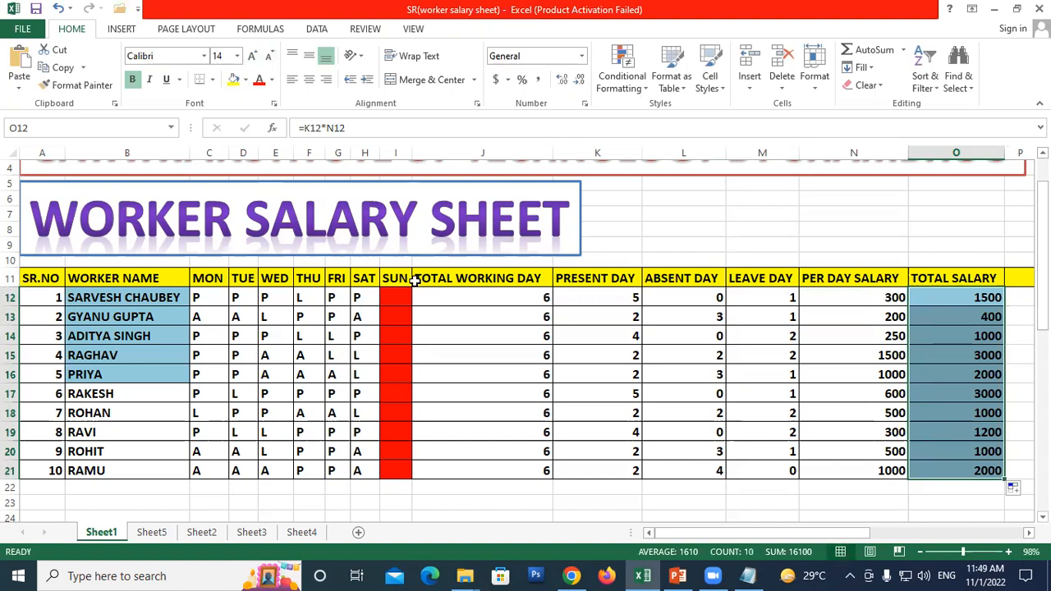
- Copy the SR.NO and WORKER NAME columns, A11:B21, from Sheet1 and paste them at A4 of a new worksheet
scroll(416, 282, down, 1)
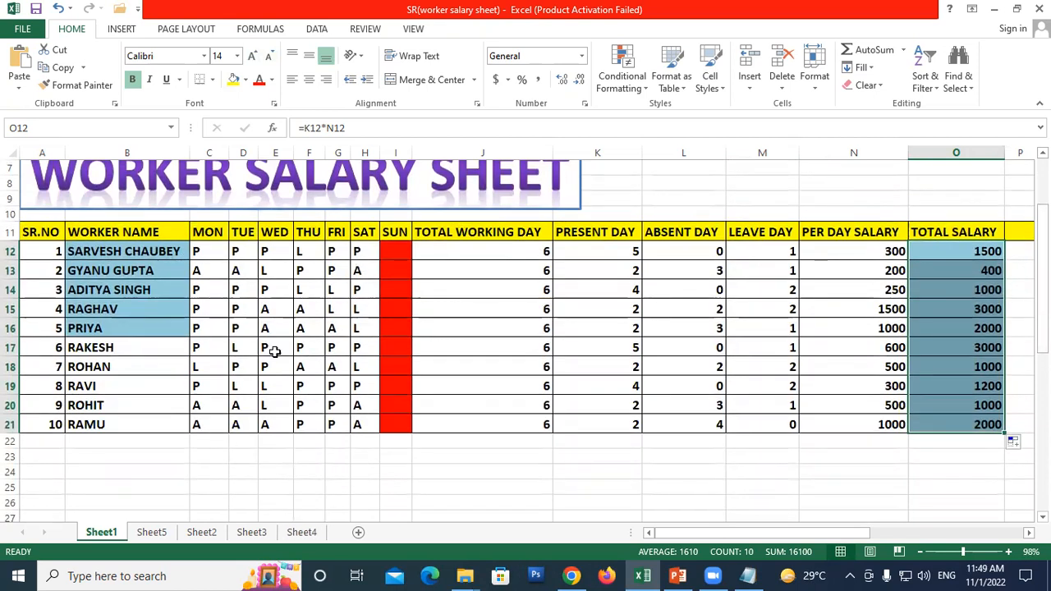
drag(40, 231, 124, 417)
right_click(124, 281)
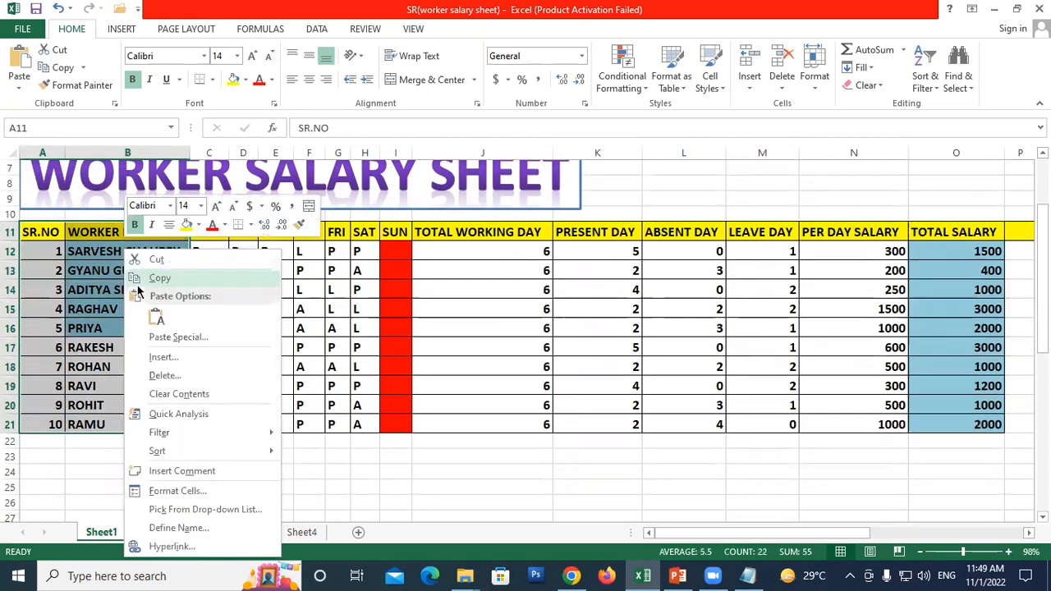
click(154, 279)
click(302, 532)
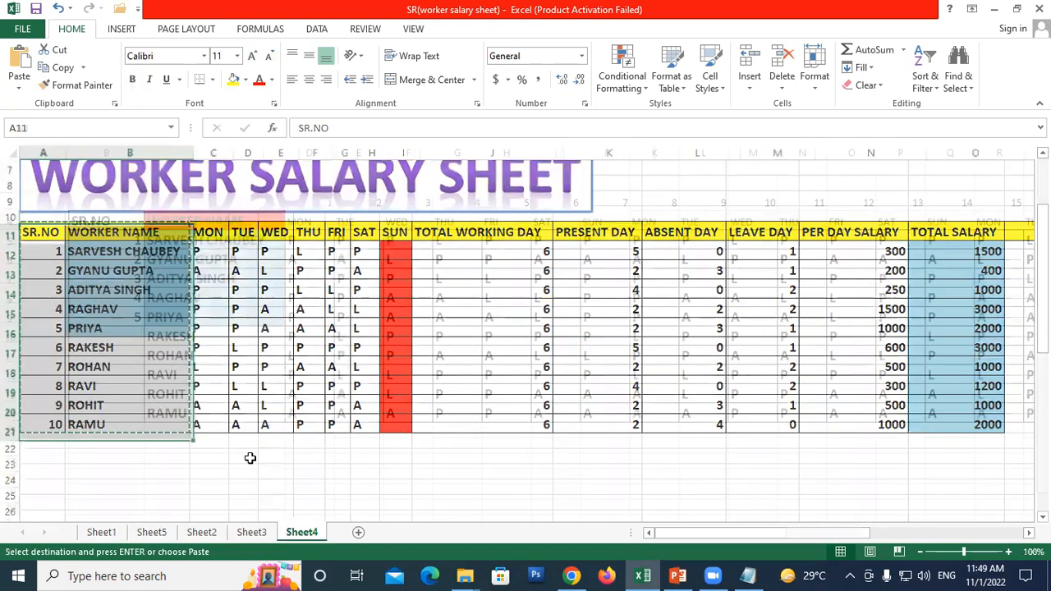
click(358, 532)
click(53, 214)
right_click(52, 214)
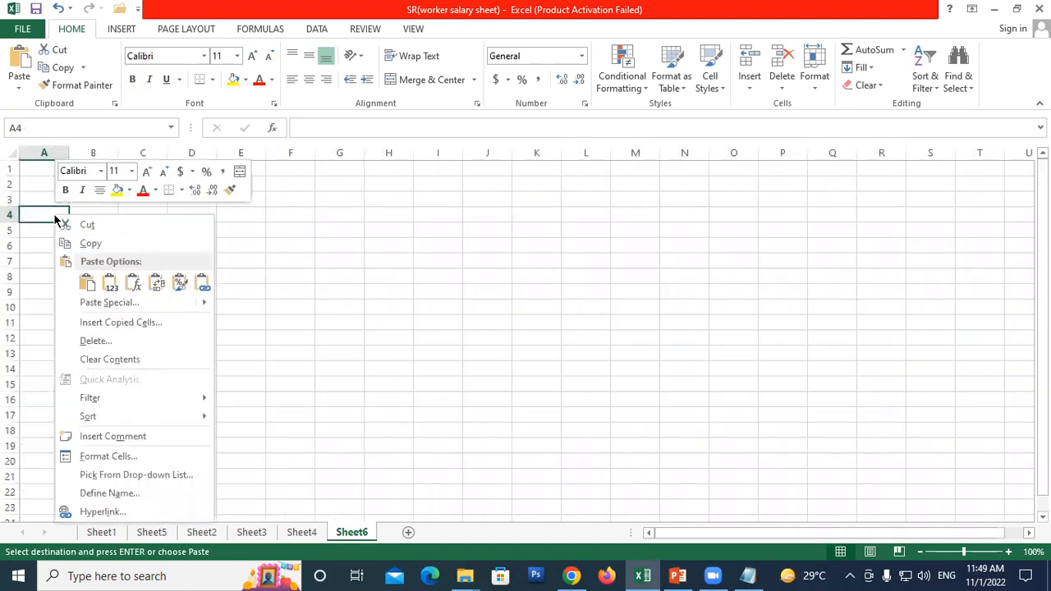
click(85, 280)
- Widen column B on the new worksheet so the full worker names fit
drag(119, 152, 223, 161)
click(310, 298)
click(244, 201)
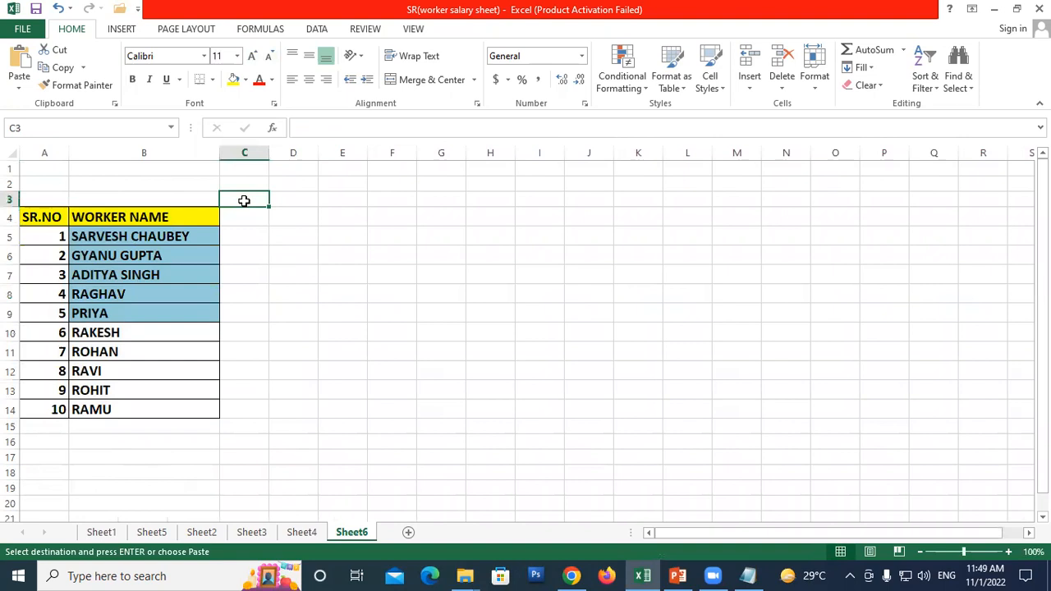
- Enter 1 in C3 and 2 in D3, and extend the number series along row 3 to 30 in AF3
text(1)
key(Tab)
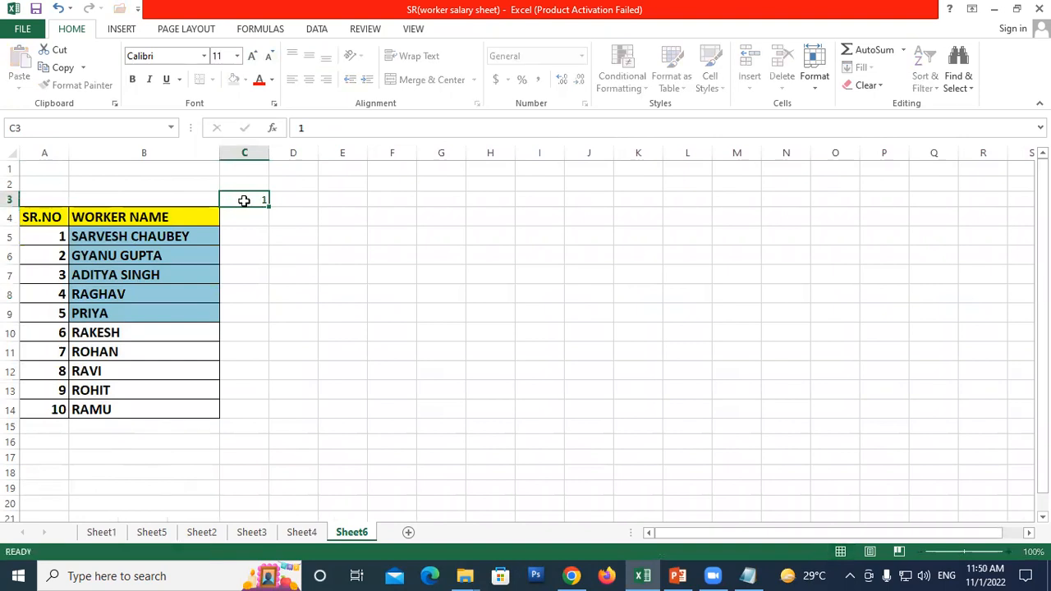
text(2)
key(Return)
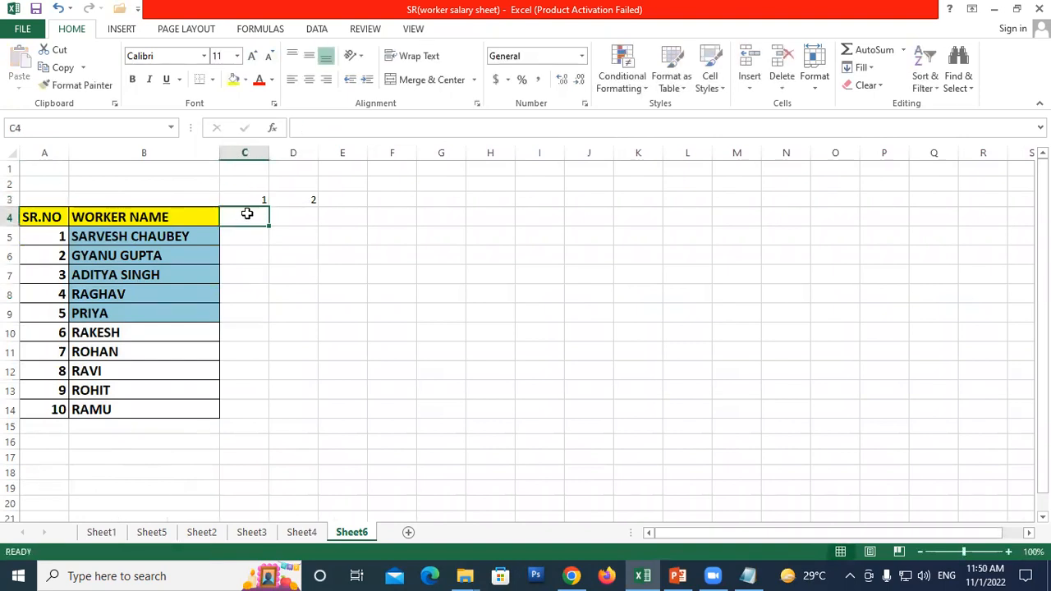
drag(244, 197, 125, 213)
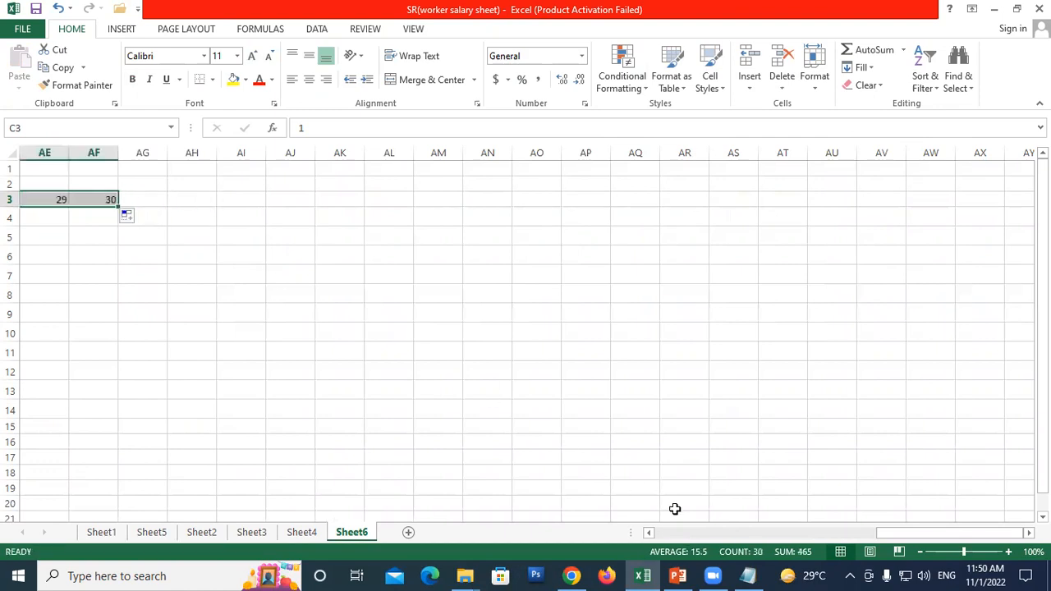
drag(895, 536, 651, 535)
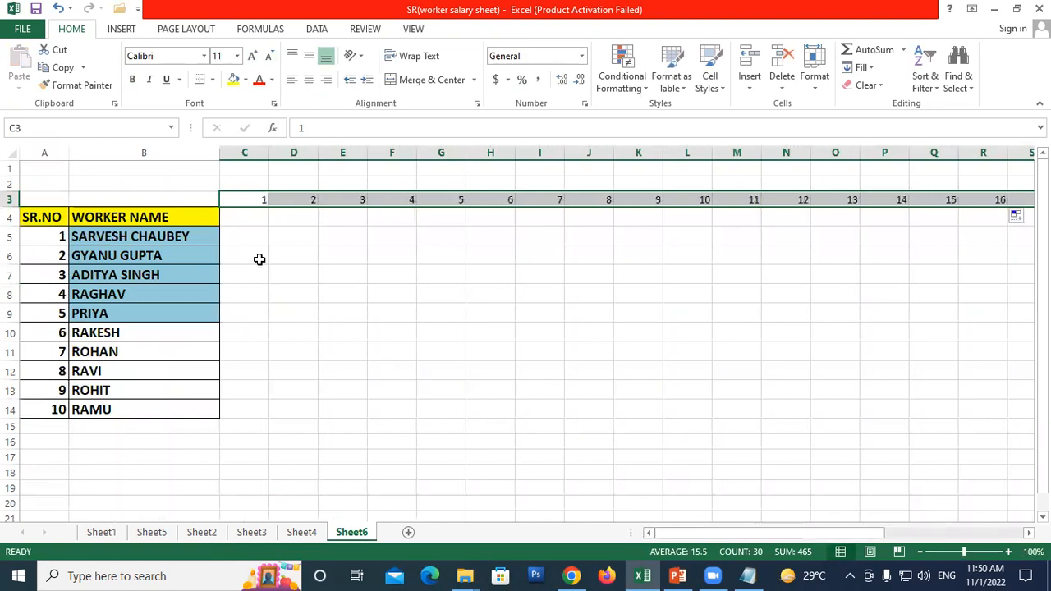
- Move the day numbers 1 to 30 from C3:AF3 down into the header row, starting at C4
click(240, 216)
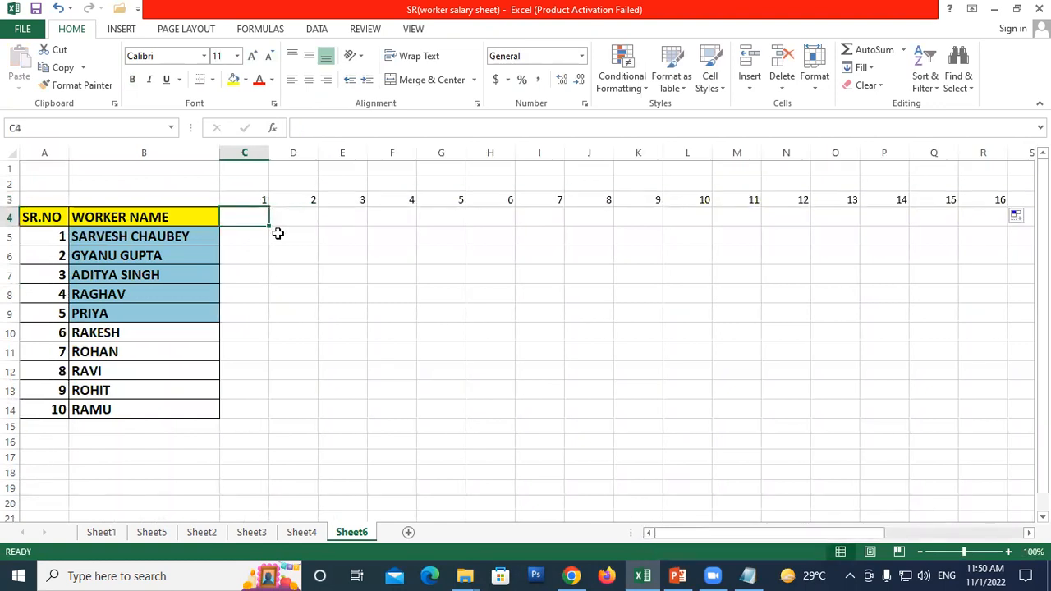
drag(255, 202, 306, 207)
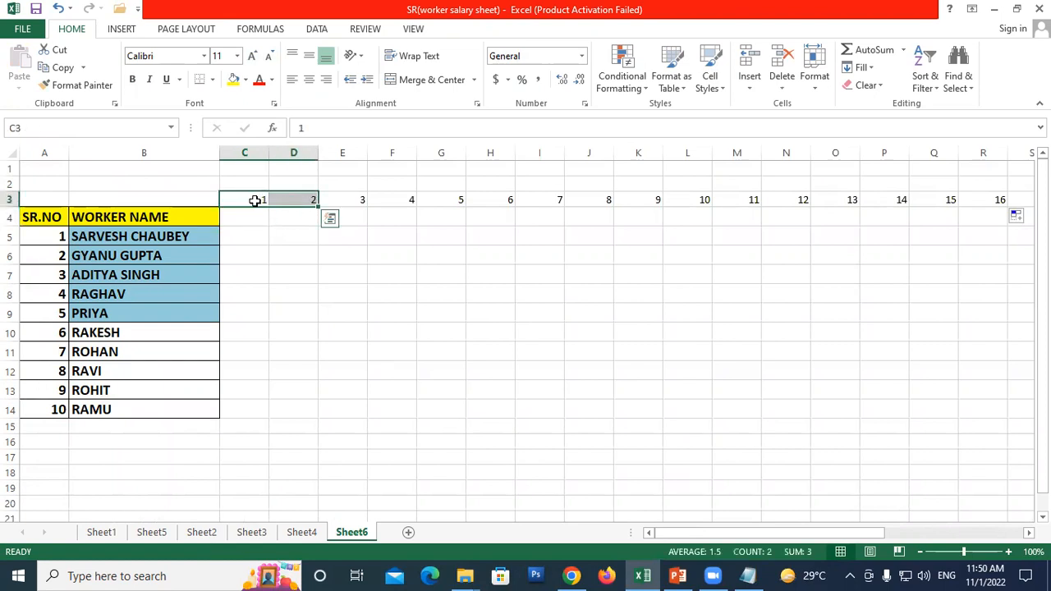
drag(249, 199, 938, 199)
drag(809, 534, 623, 535)
drag(247, 193, 247, 211)
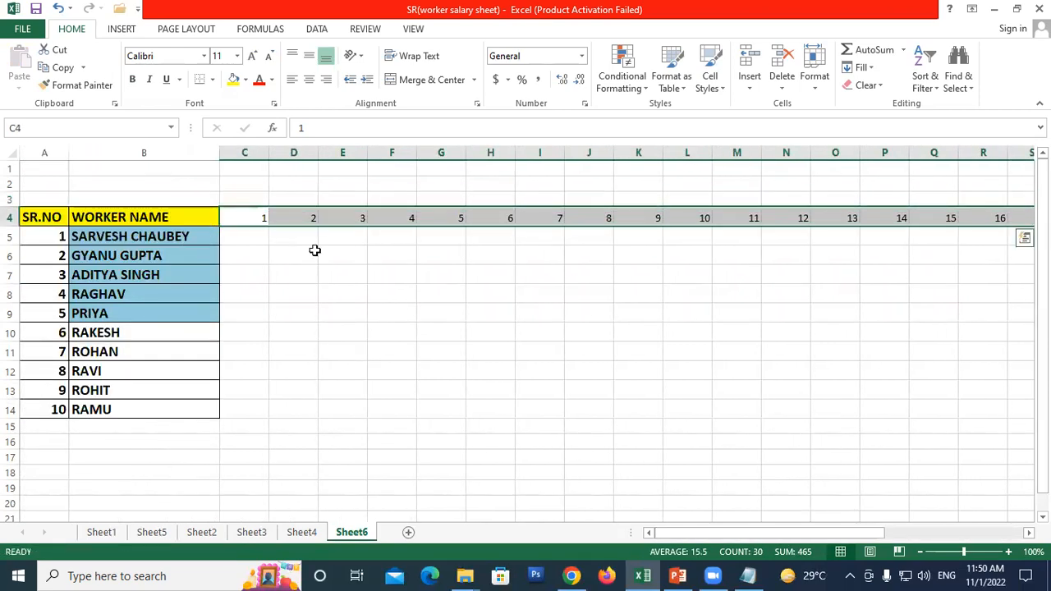
click(488, 270)
- Format the whole header row 4 with a yellow fill and red font colour
click(10, 217)
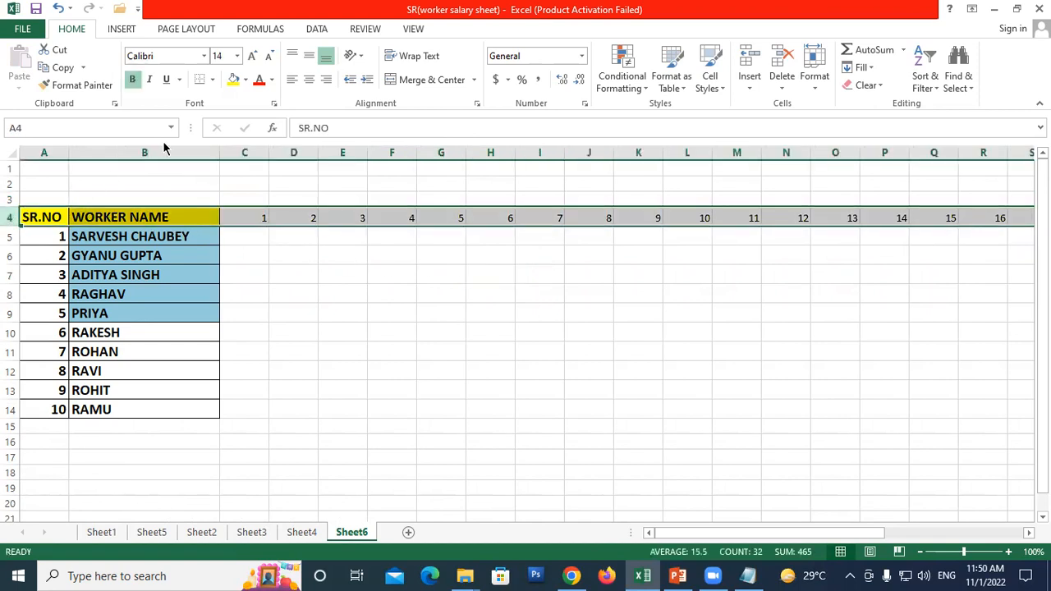
click(233, 79)
click(261, 80)
- Apply all borders to the attendance table range A4:AF18
drag(33, 222, 884, 469)
click(212, 80)
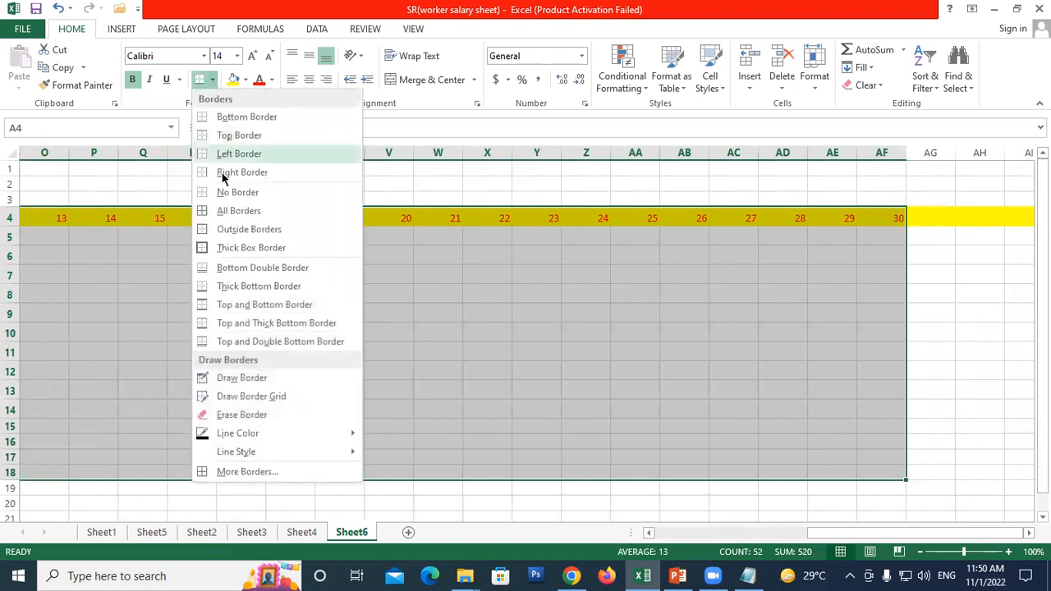
click(201, 210)
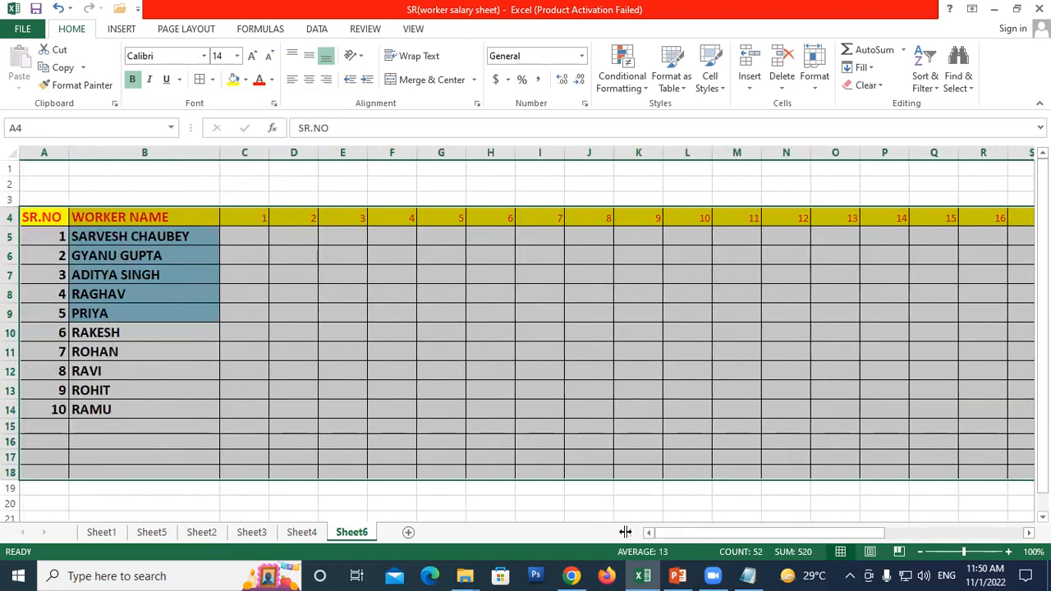
click(247, 255)
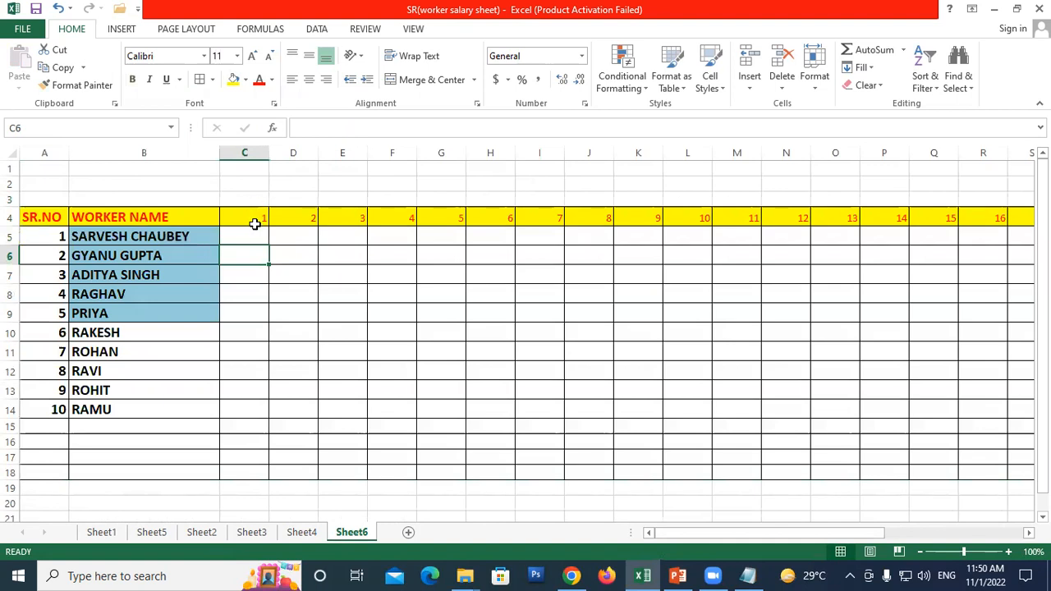
click(254, 231)
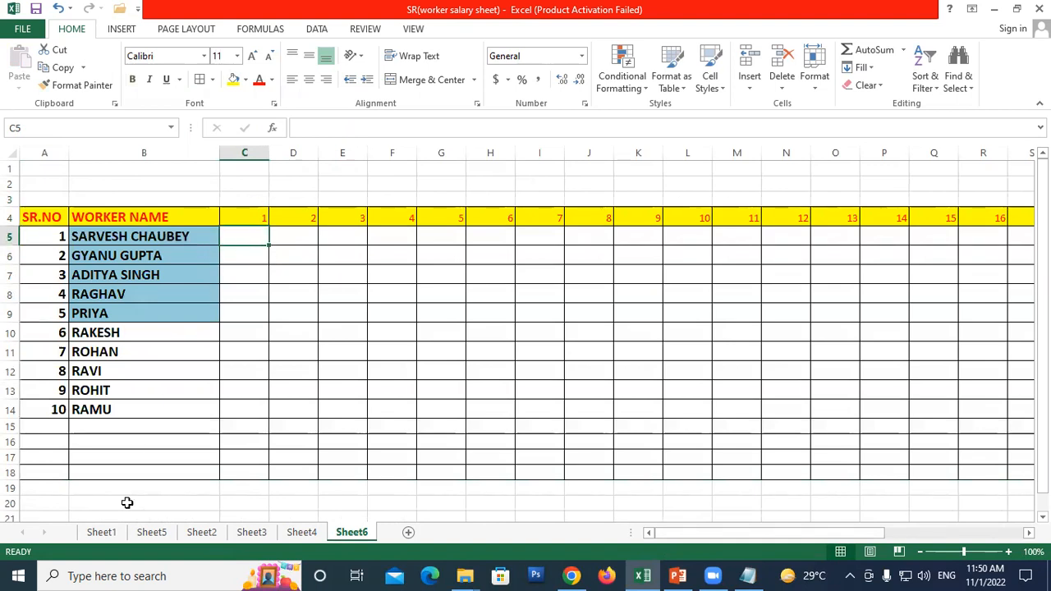
- Copy the MON to SAT attendance marks, C12:H21, from Sheet1 and paste them at C5 of Sheet6
click(101, 533)
drag(199, 251, 386, 435)
right_click(353, 332)
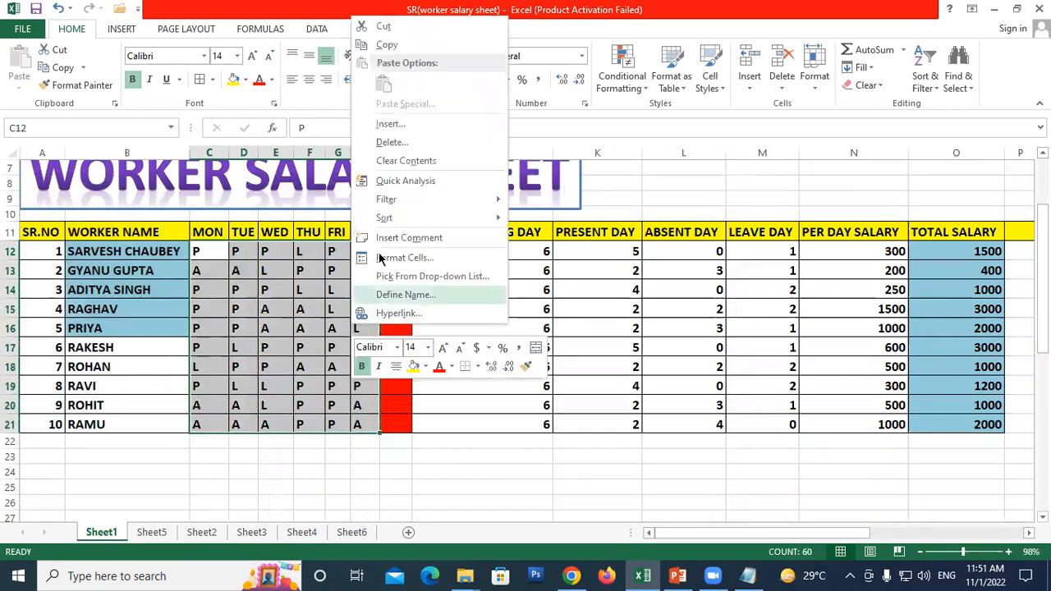
click(401, 44)
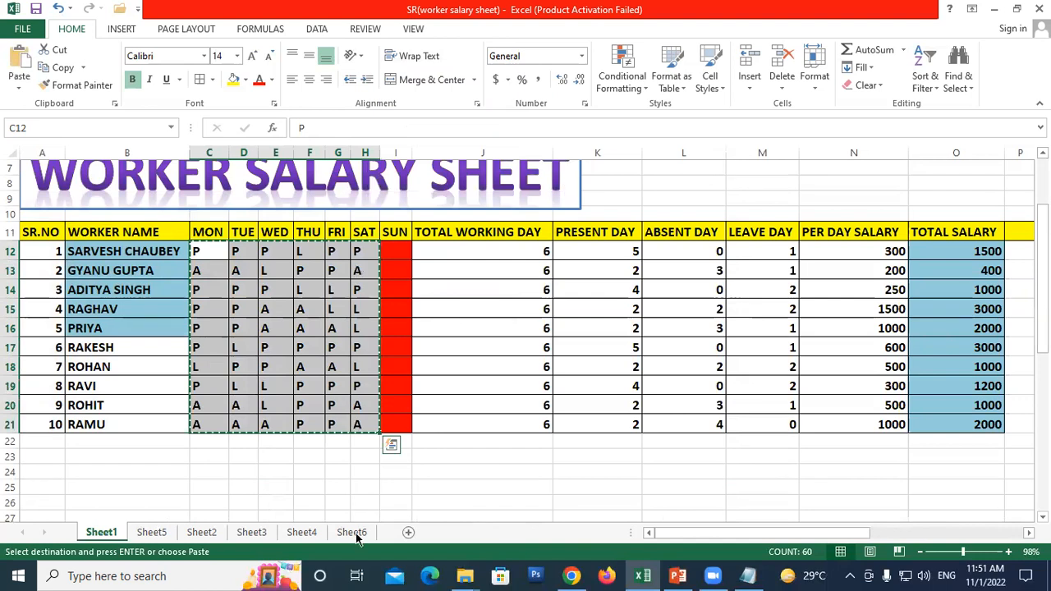
click(355, 535)
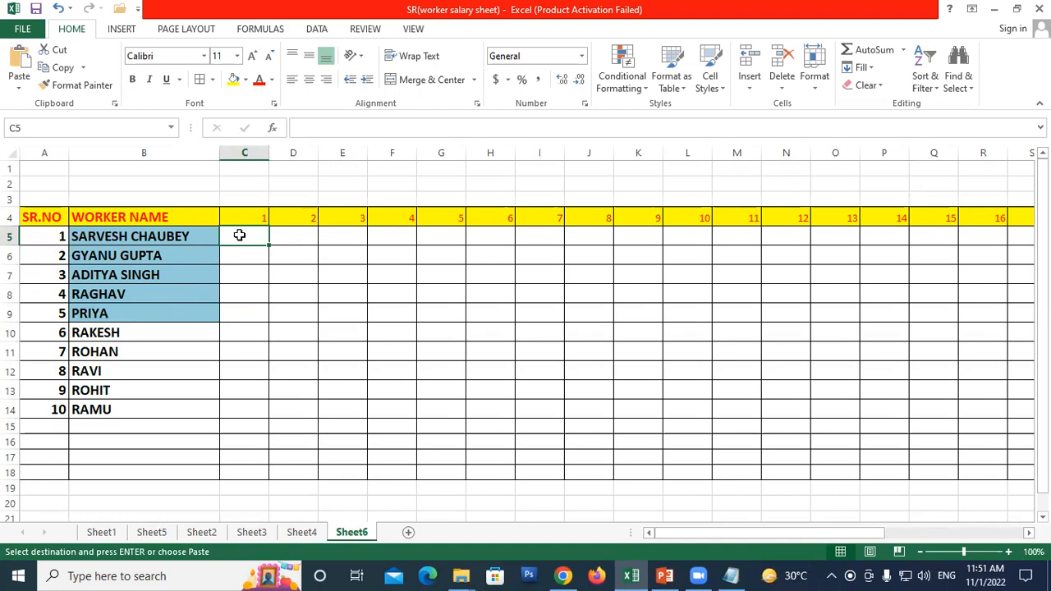
right_click(239, 236)
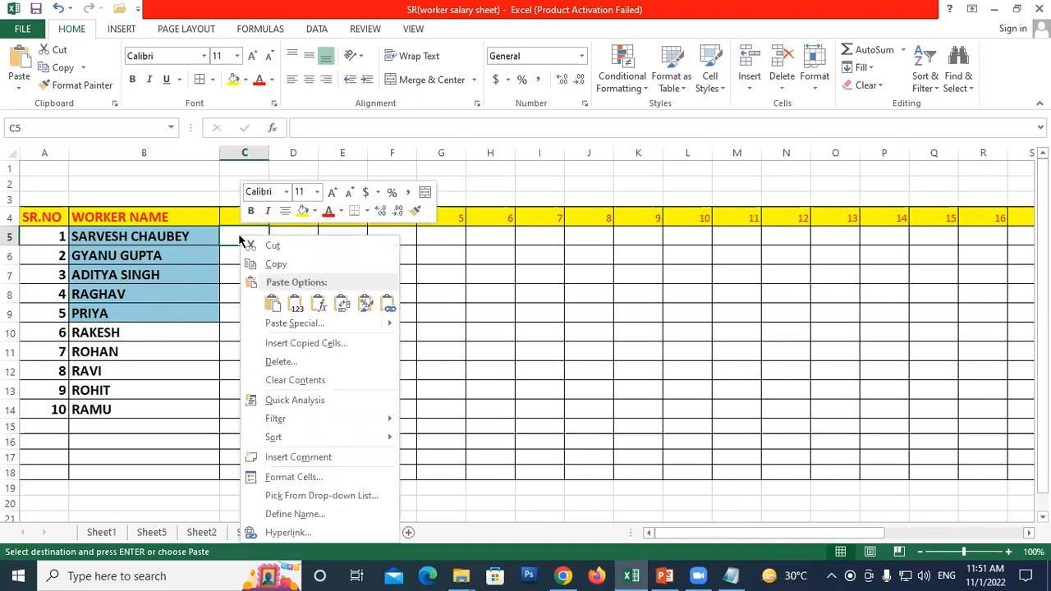
click(275, 302)
click(629, 348)
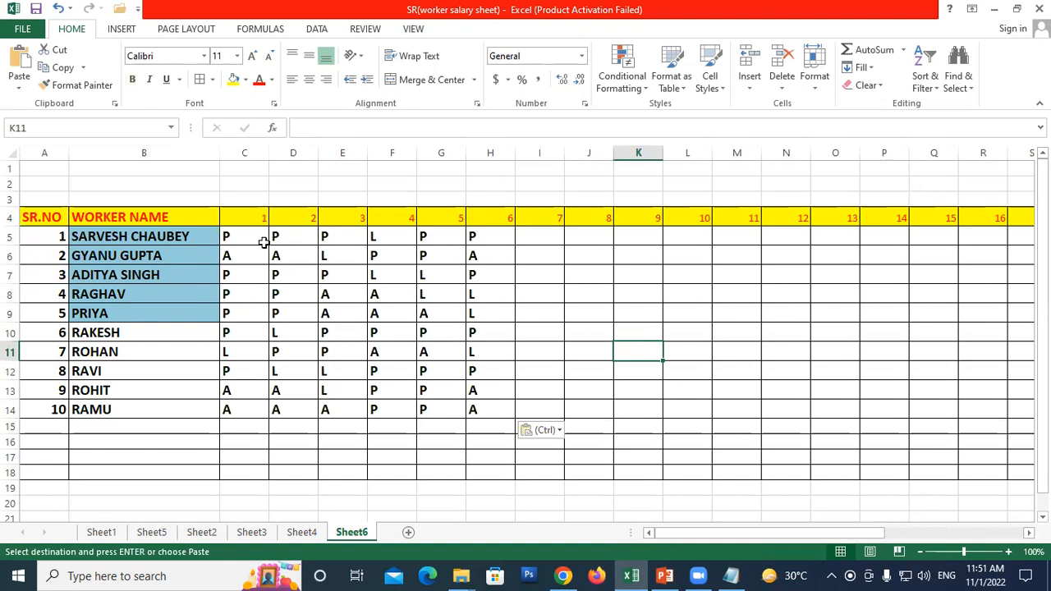
- Fill the attendance marks in C5:H14 across to column AF, covering all 30 days
drag(251, 238, 961, 431)
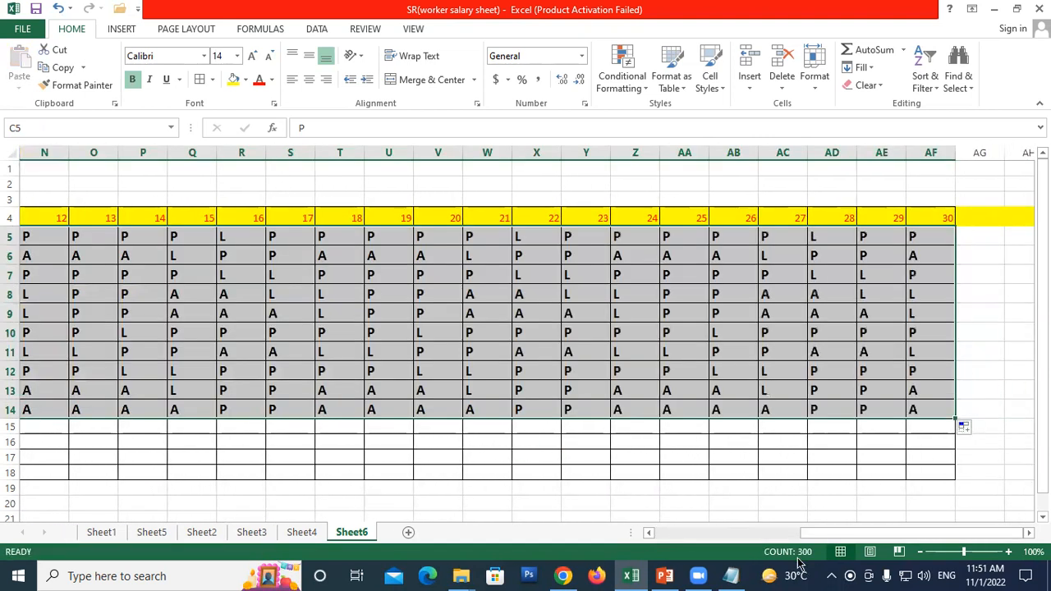
drag(817, 534, 696, 540)
click(388, 352)
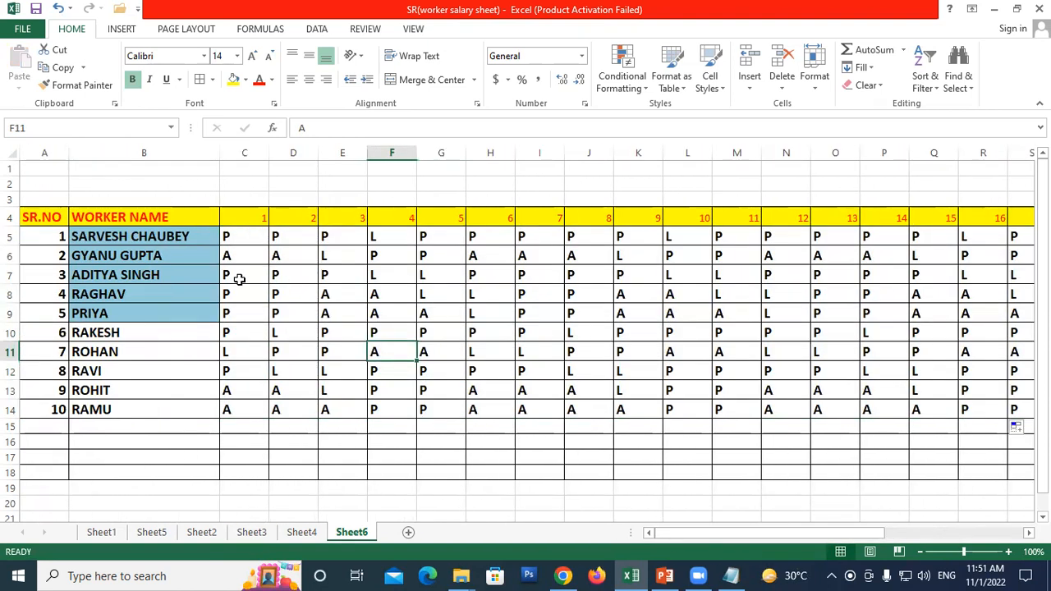
- Autofit the width of day columns C through AF to their contents
drag(245, 153, 944, 186)
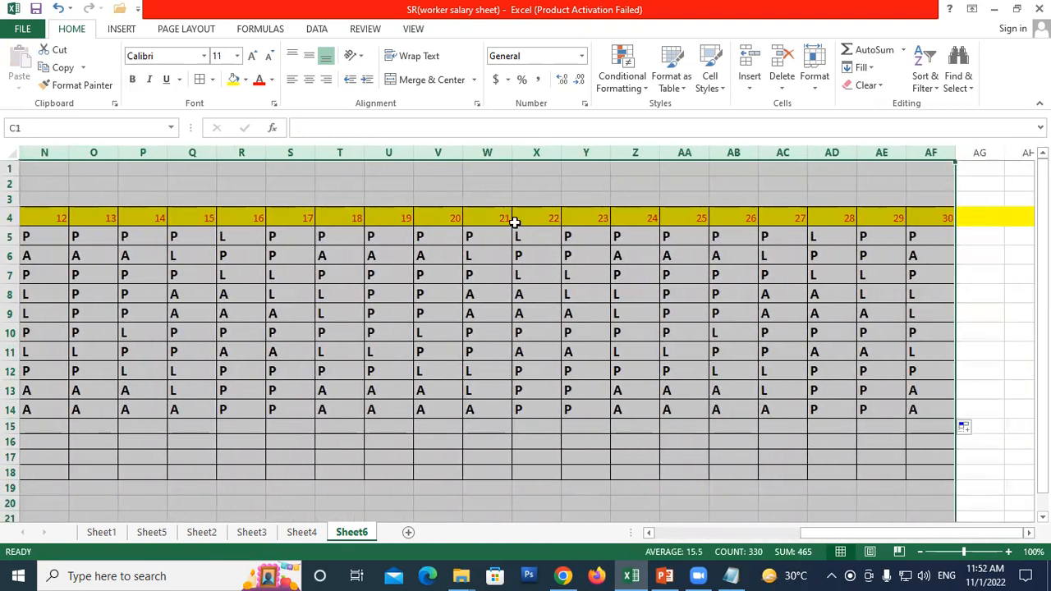
double_click(317, 151)
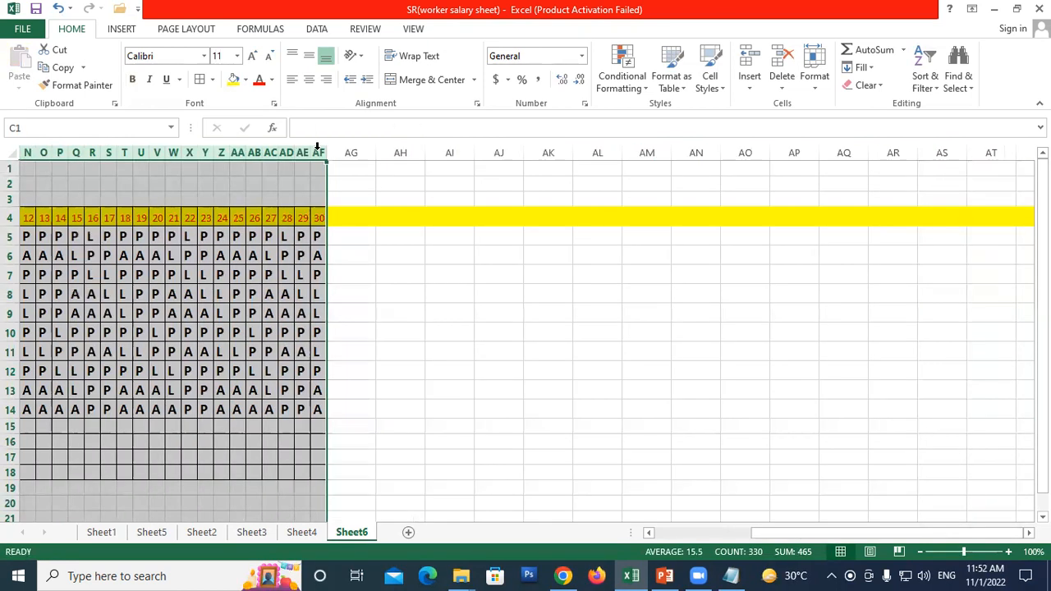
drag(796, 533, 776, 533)
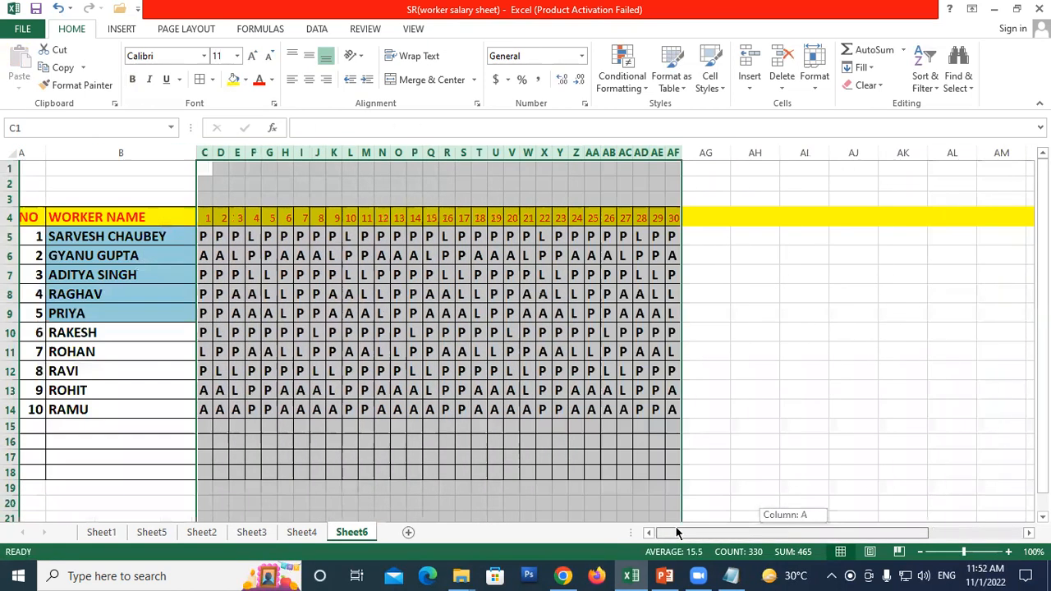
click(502, 336)
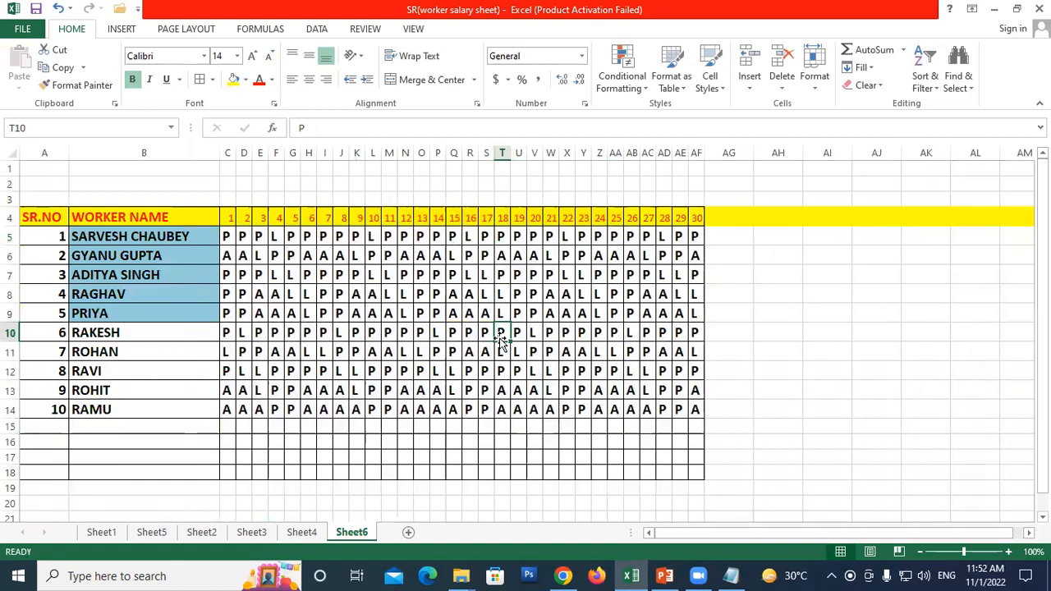
click(439, 314)
click(351, 279)
click(697, 238)
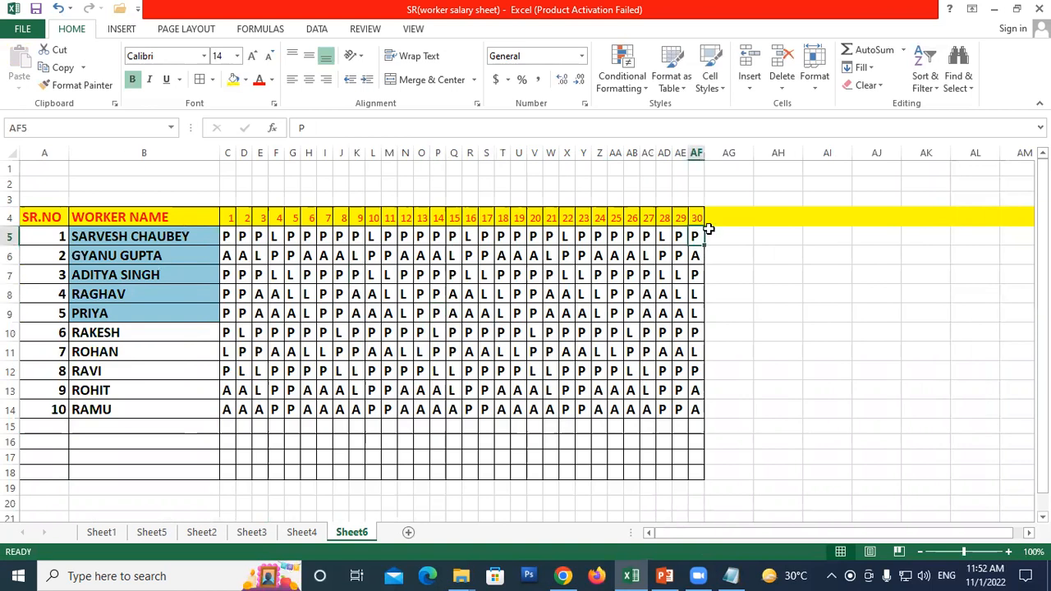
- Copy the TOTAL WORKING DAY to TOTAL SALARY headers, J11:O11, from Sheet1 and paste them at AG4 of Sheet6
click(721, 218)
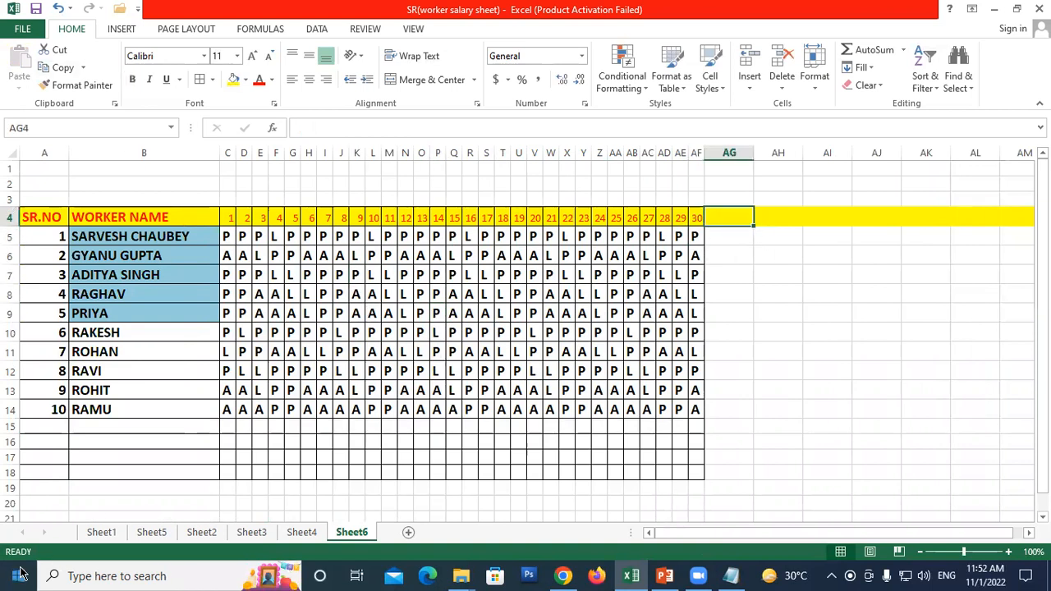
click(101, 532)
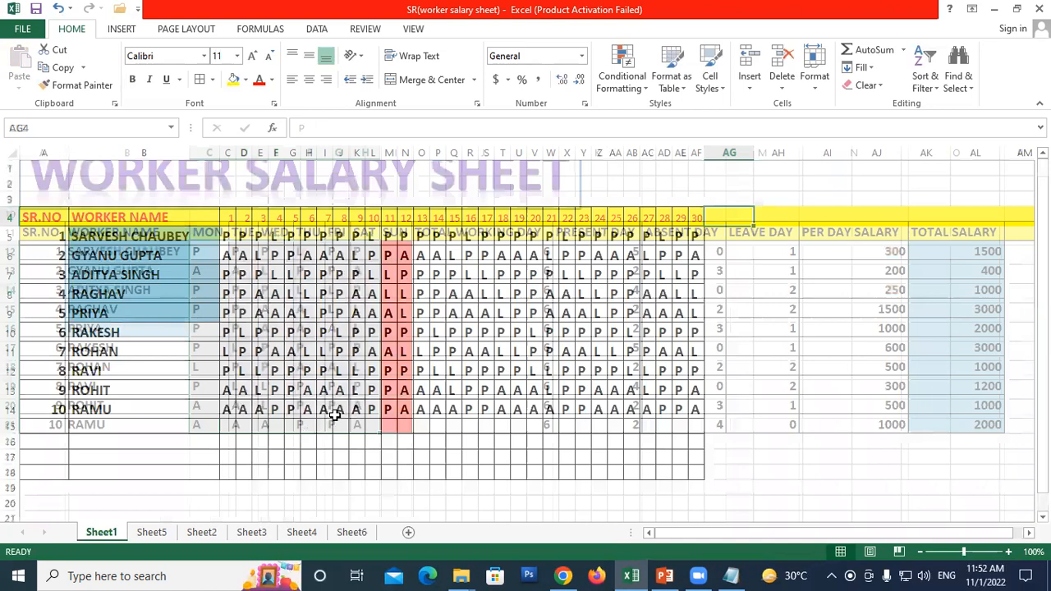
drag(530, 279, 986, 278)
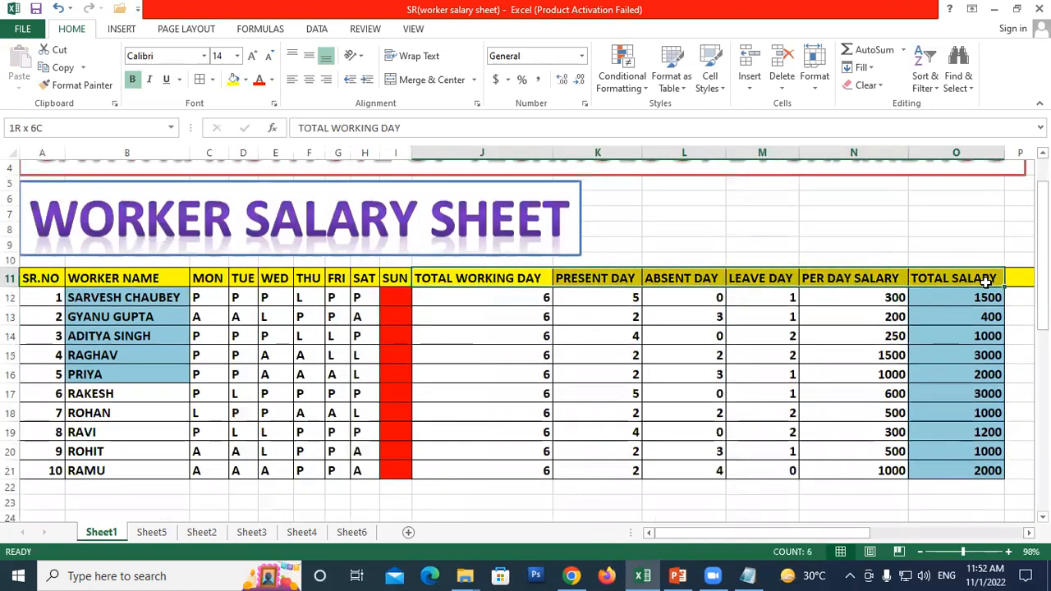
right_click(977, 278)
click(924, 279)
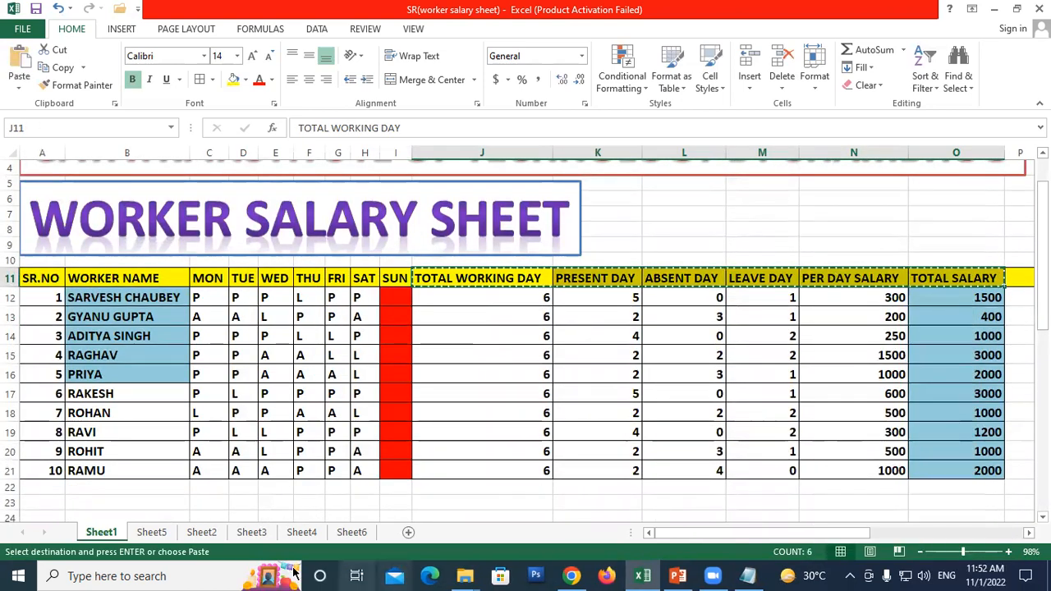
click(351, 533)
right_click(733, 216)
click(769, 281)
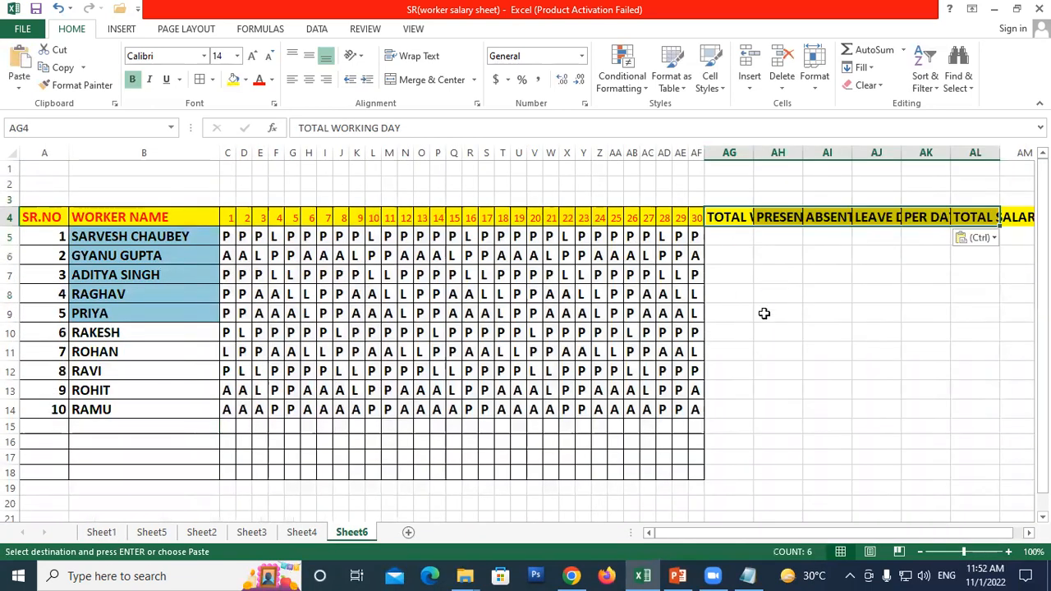
- Autofit columns AG through AM so the pasted summary headers fit
drag(729, 152, 781, 188)
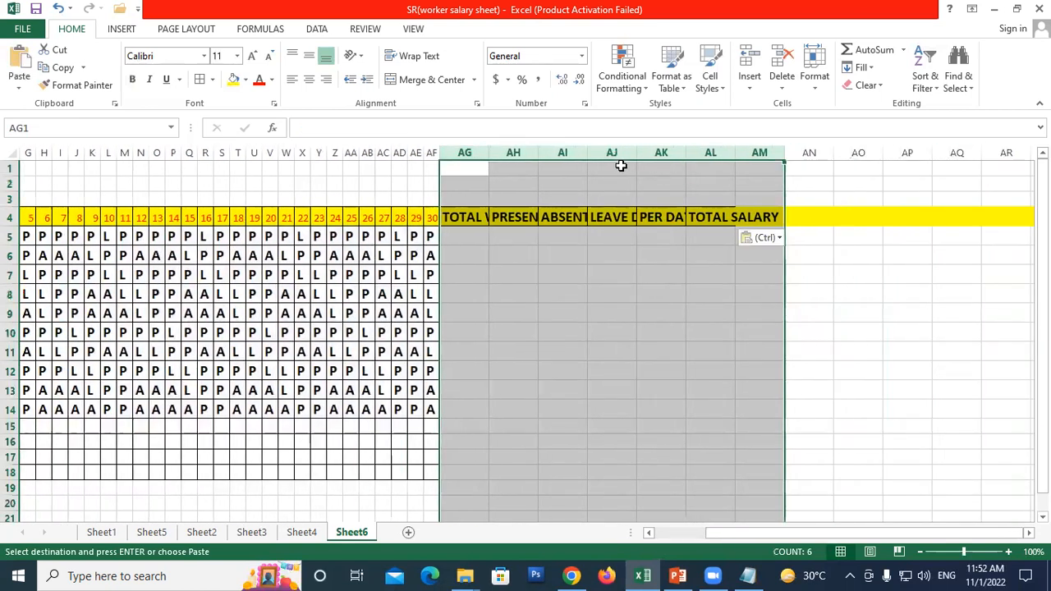
double_click(588, 153)
click(601, 253)
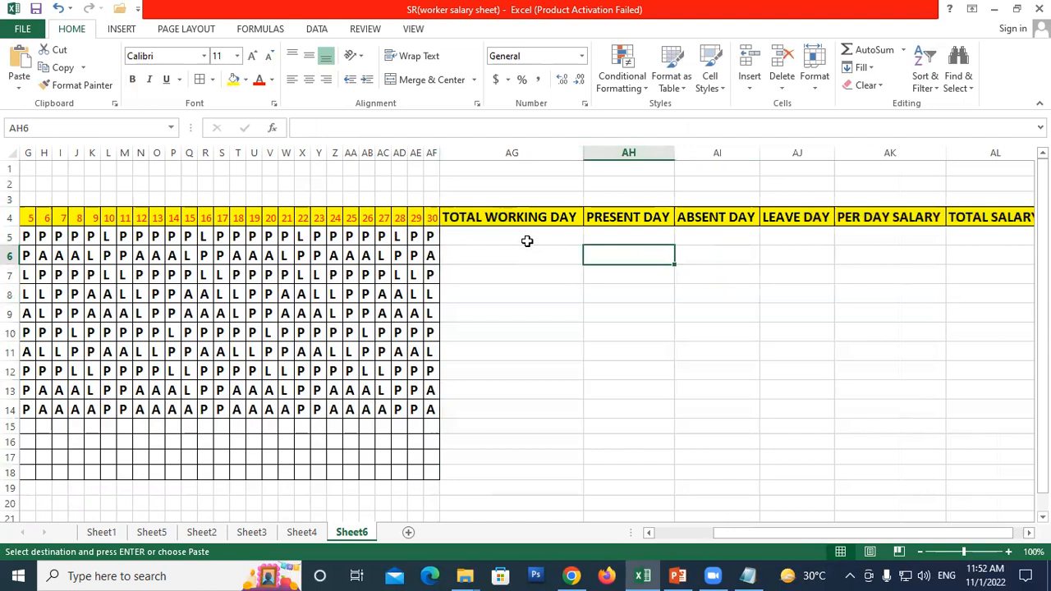
- Count the total working days in AG5 with =COUNTA(C5:AF5) and fill the formula down to AG14
click(527, 240)
text(=)
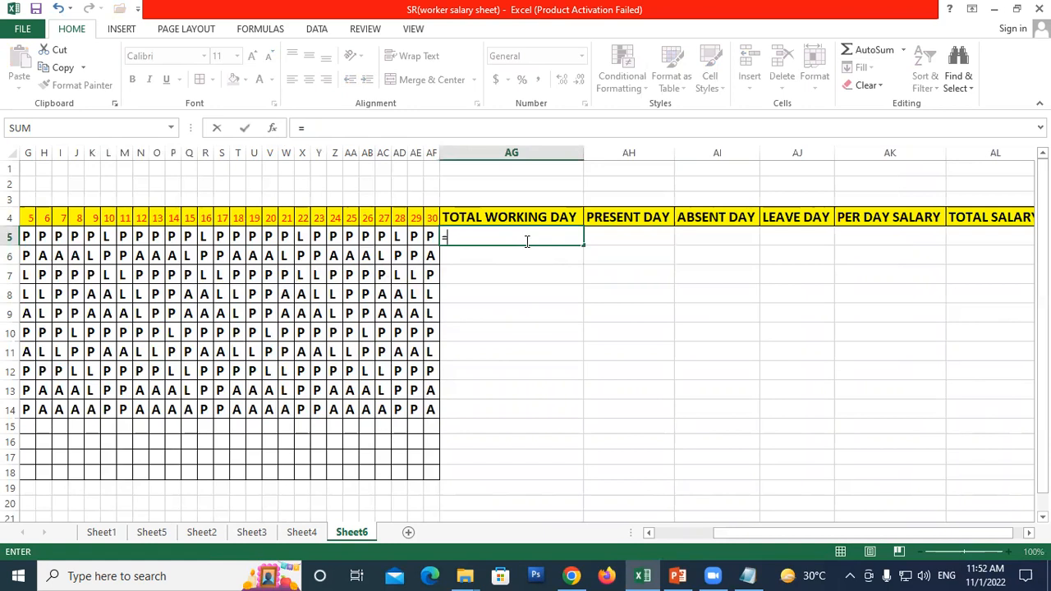
text(COU)
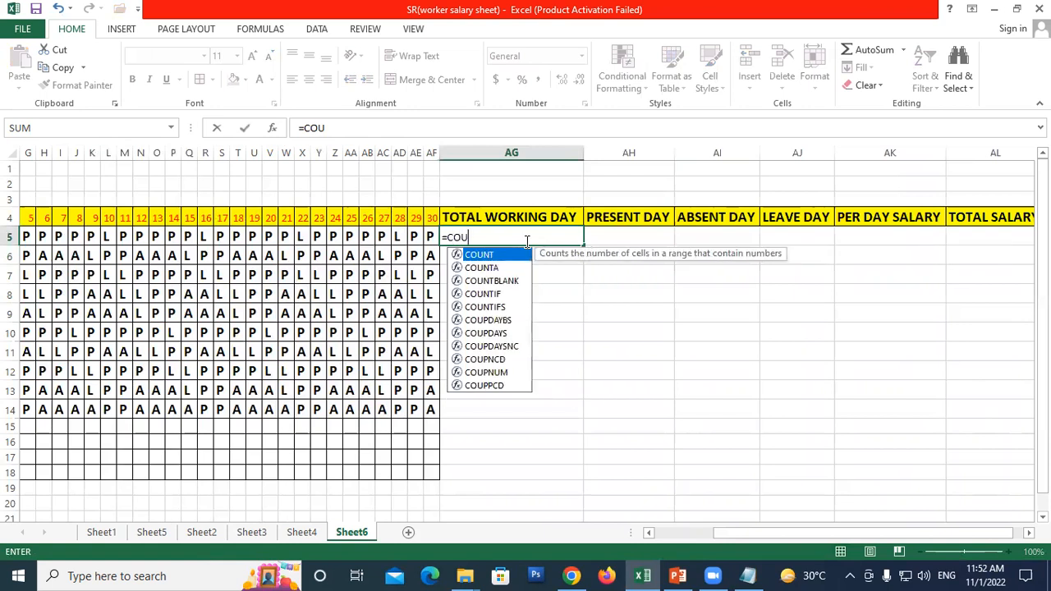
text(NTA()
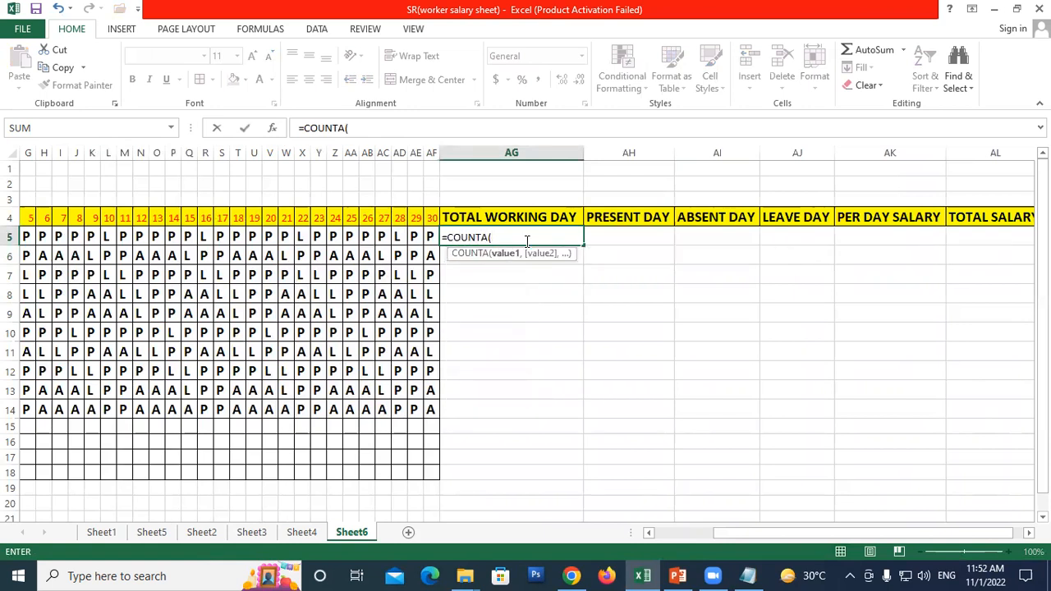
drag(745, 532, 689, 532)
drag(234, 238, 696, 237)
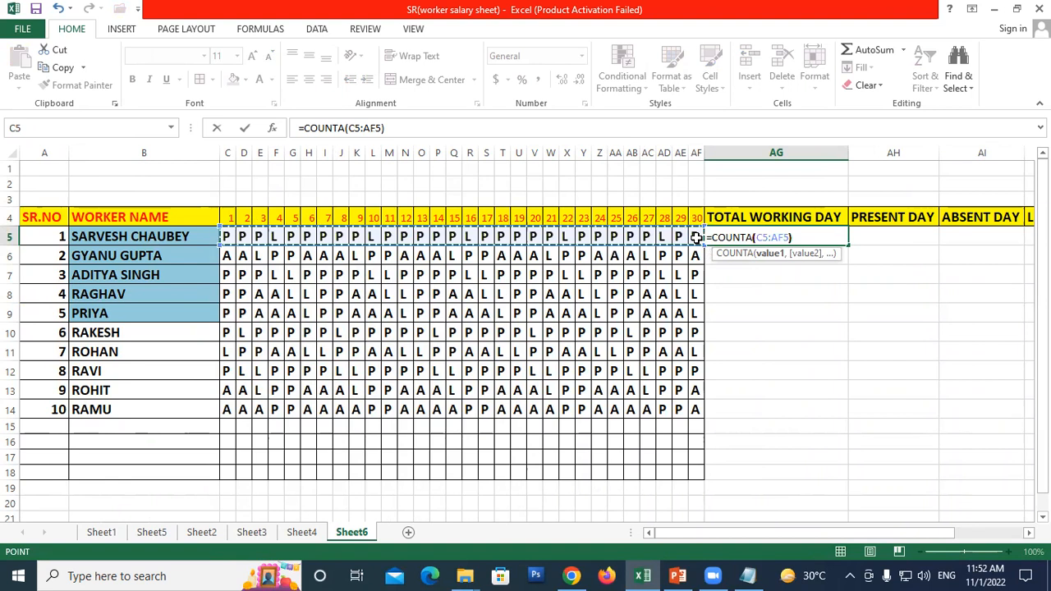
key(Return)
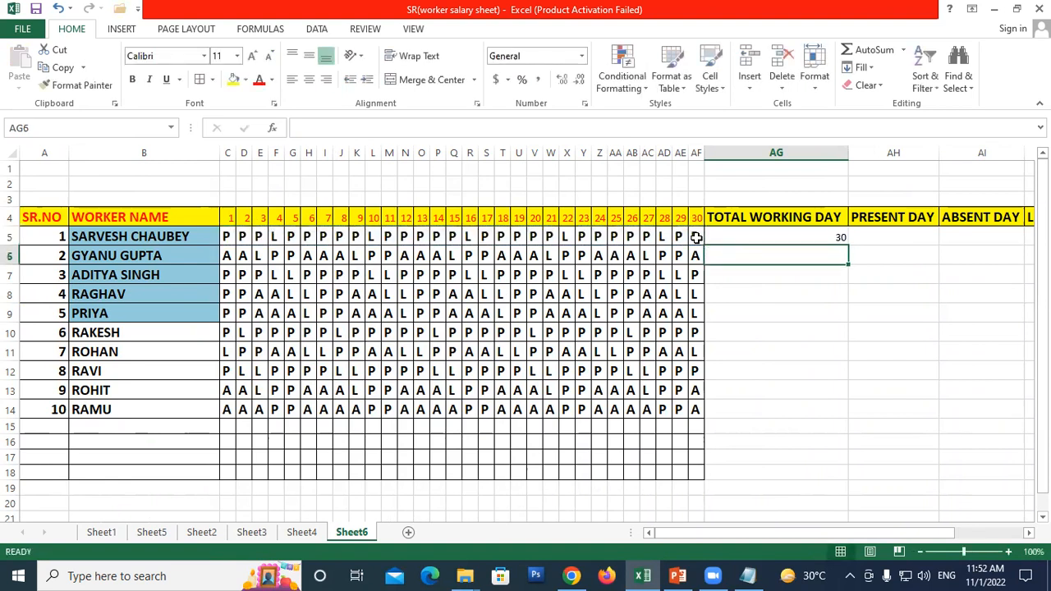
click(821, 238)
drag(848, 246, 863, 417)
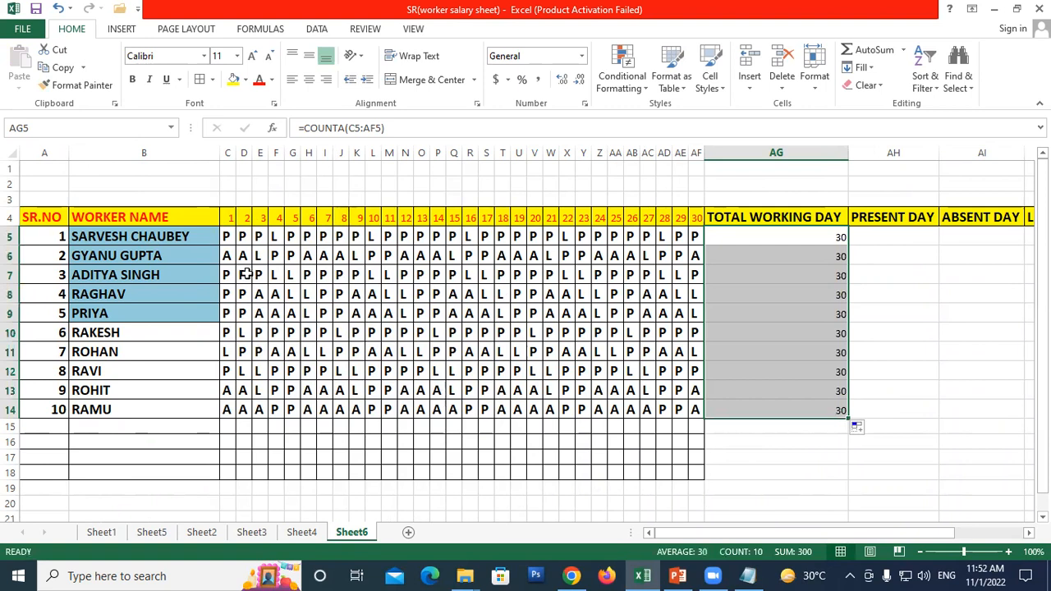
- Clear the day 7 marks in I5:I14 to test the TOTAL WORKING DAY count, and undo the deletion
drag(326, 235, 325, 406)
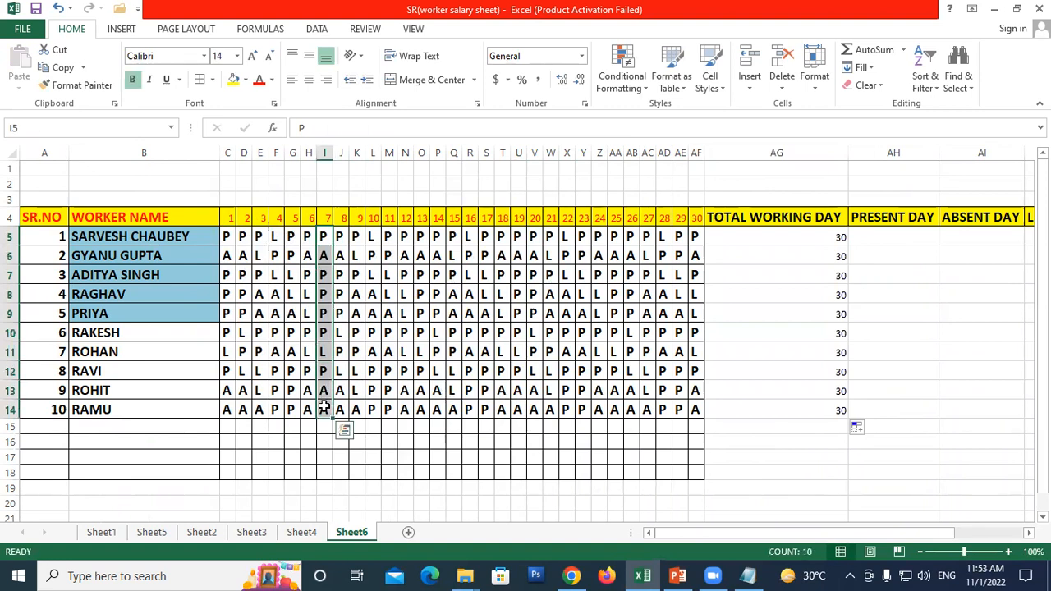
key(Delete)
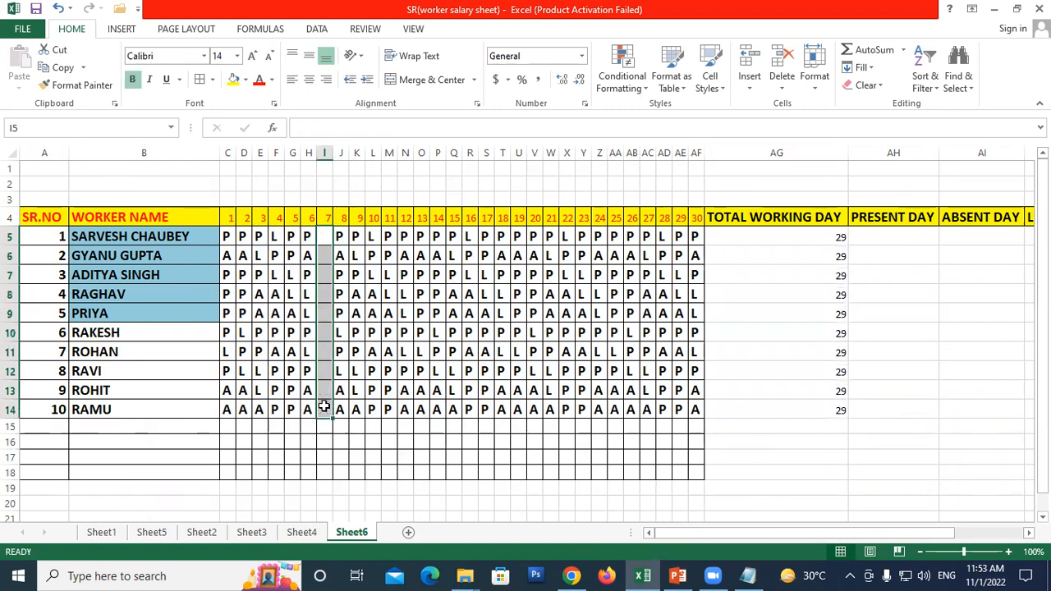
click(809, 235)
drag(807, 256, 812, 414)
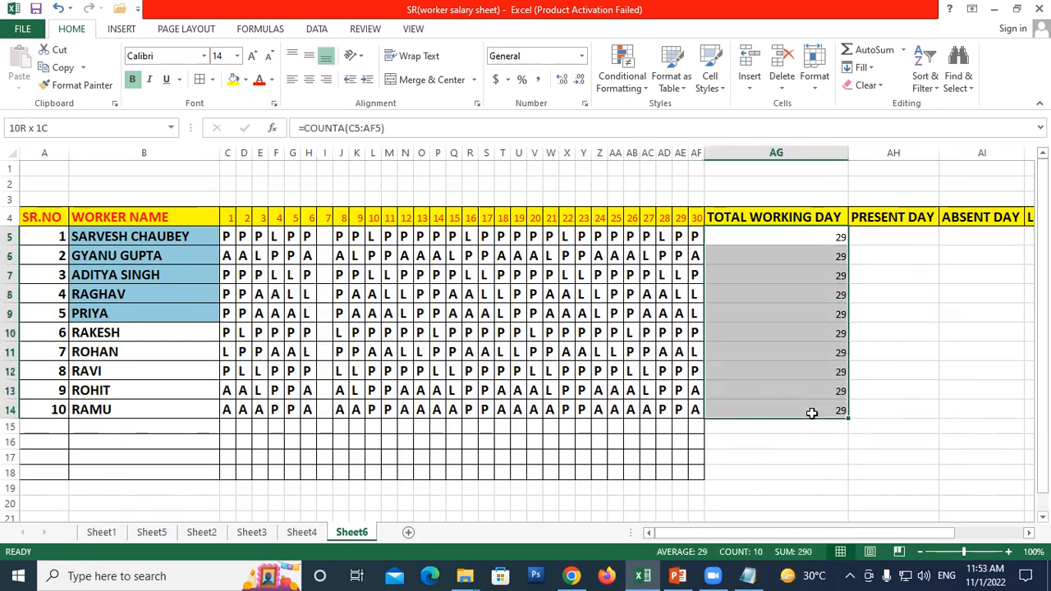
drag(812, 413, 811, 414)
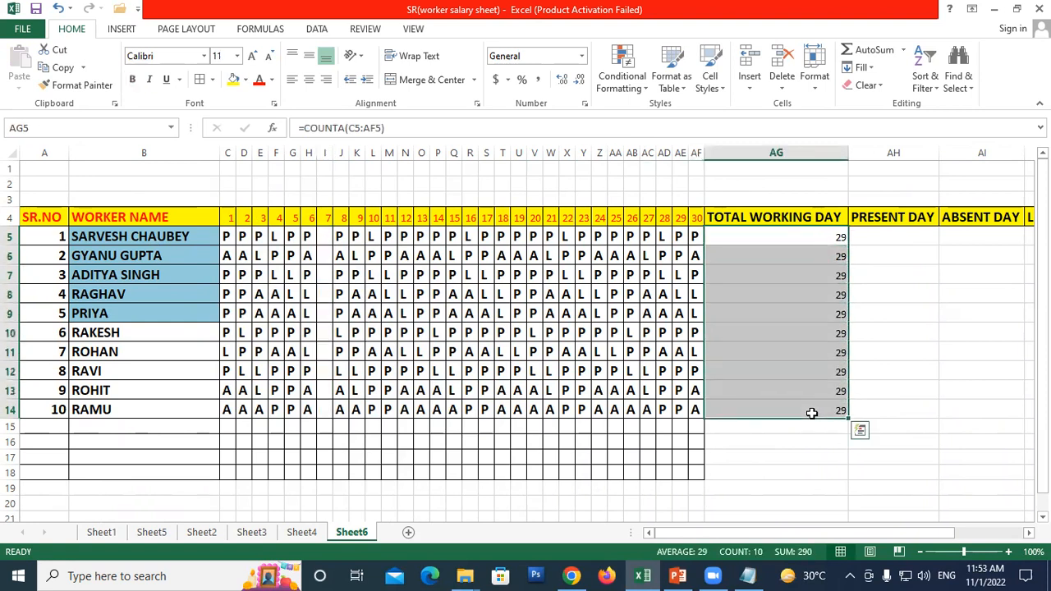
key(ctrl+z)
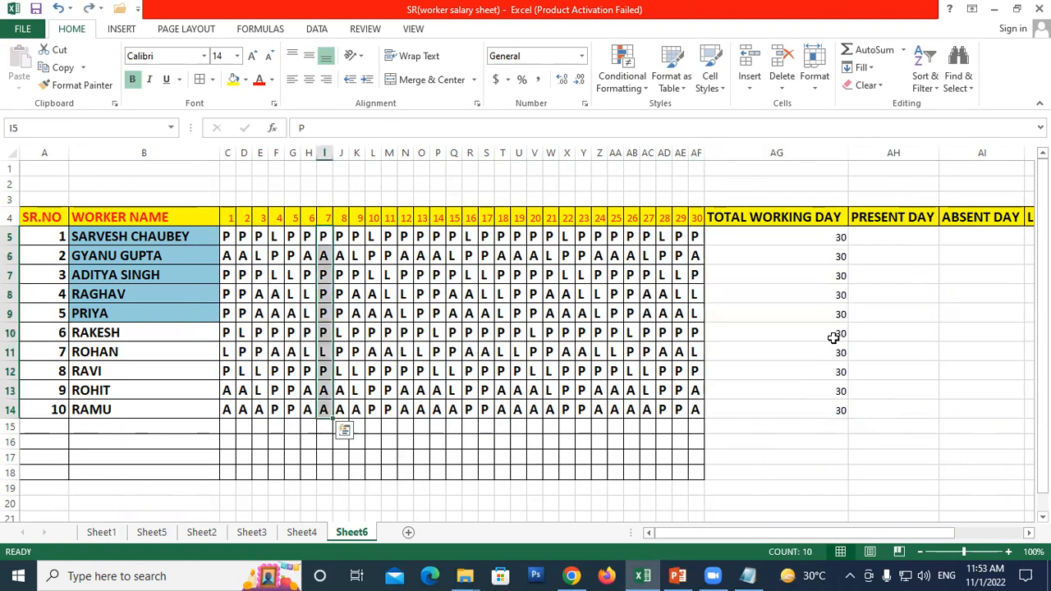
drag(906, 234, 888, 419)
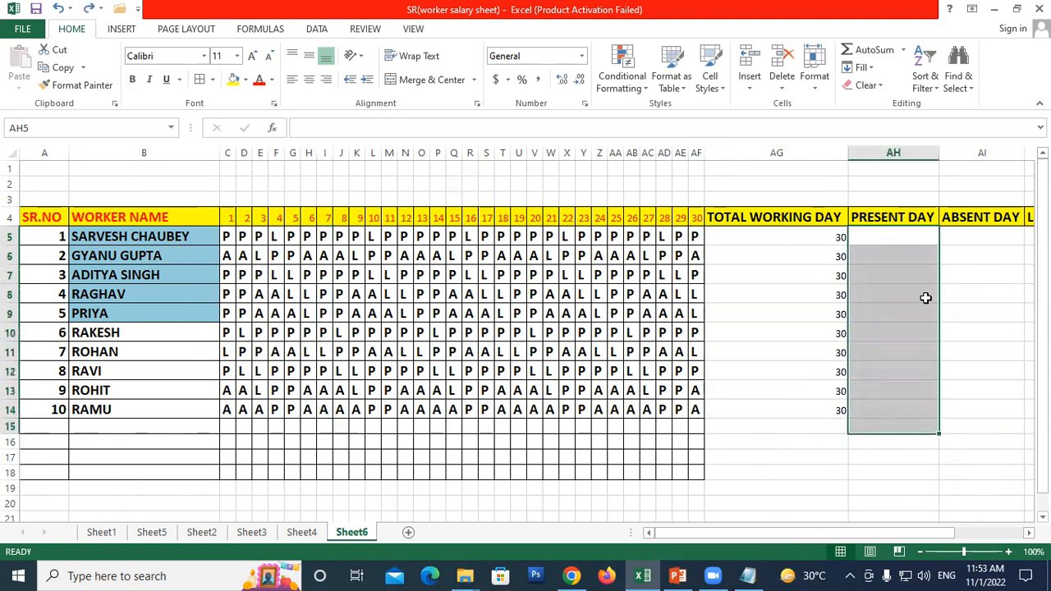
drag(960, 239, 958, 423)
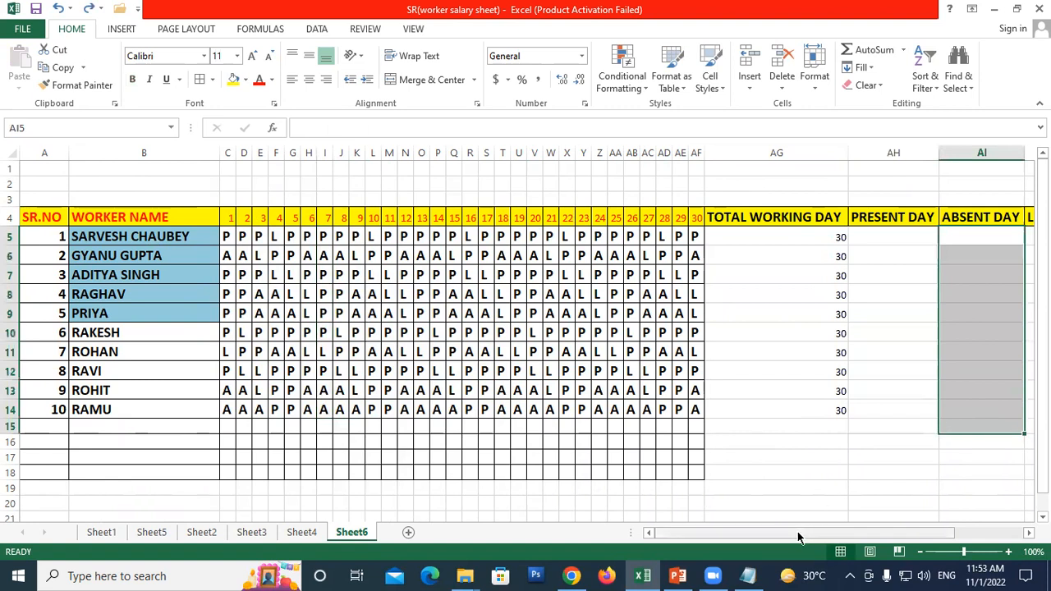
drag(813, 536, 898, 532)
drag(785, 234, 786, 417)
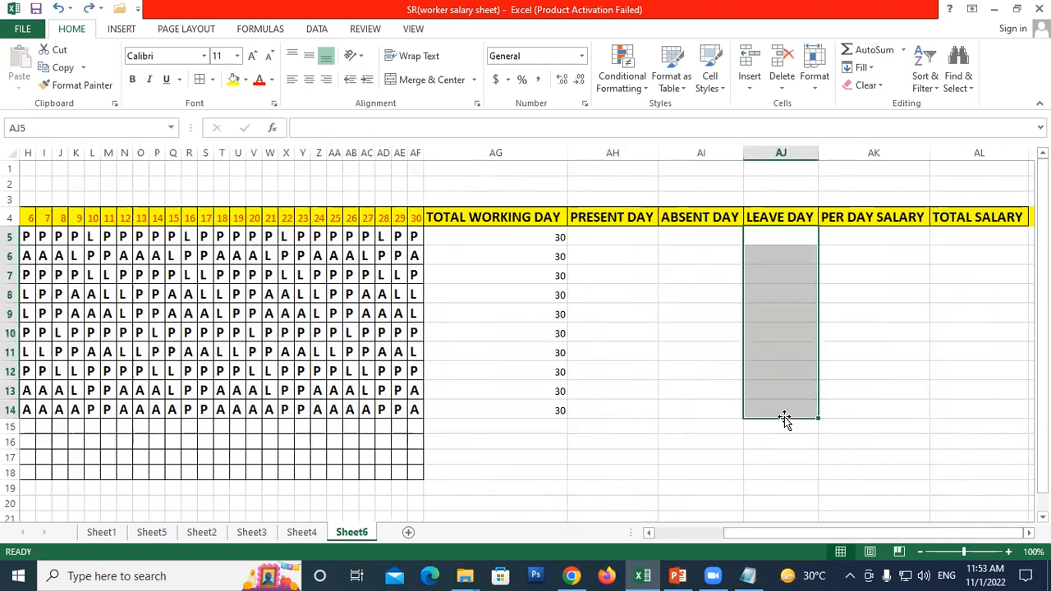
drag(873, 238, 874, 415)
drag(955, 235, 963, 383)
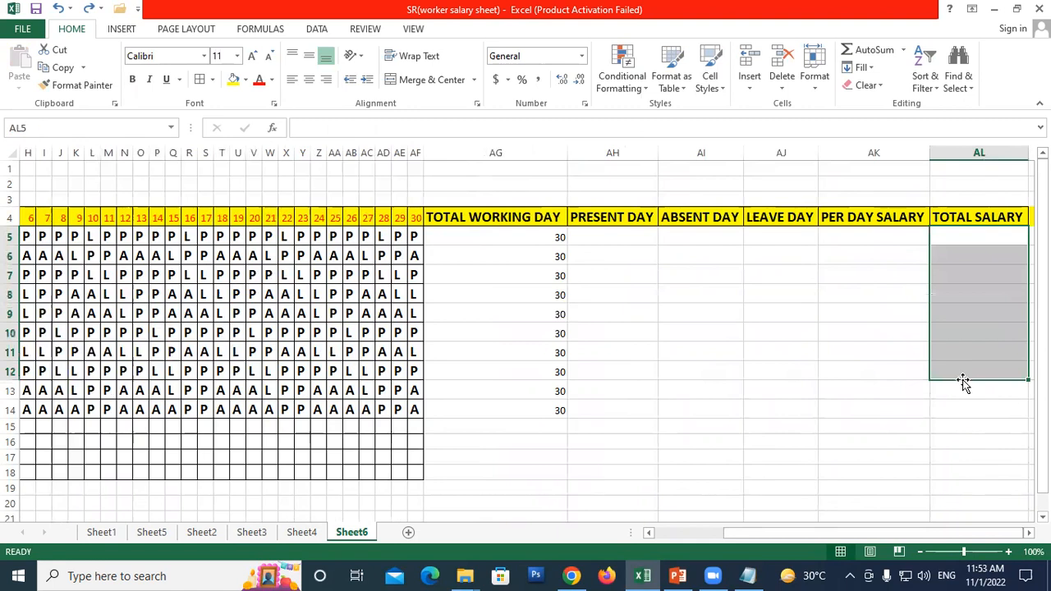
drag(822, 532, 712, 534)
click(567, 353)
click(325, 313)
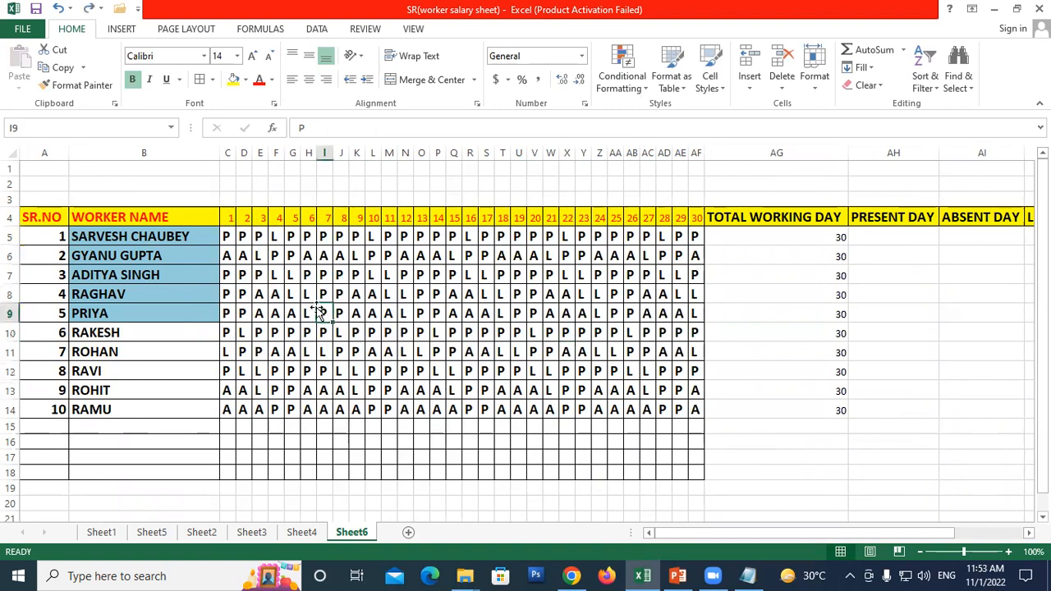
- Clear all attendance marks for the 30 days in C5:AF14
click(226, 237)
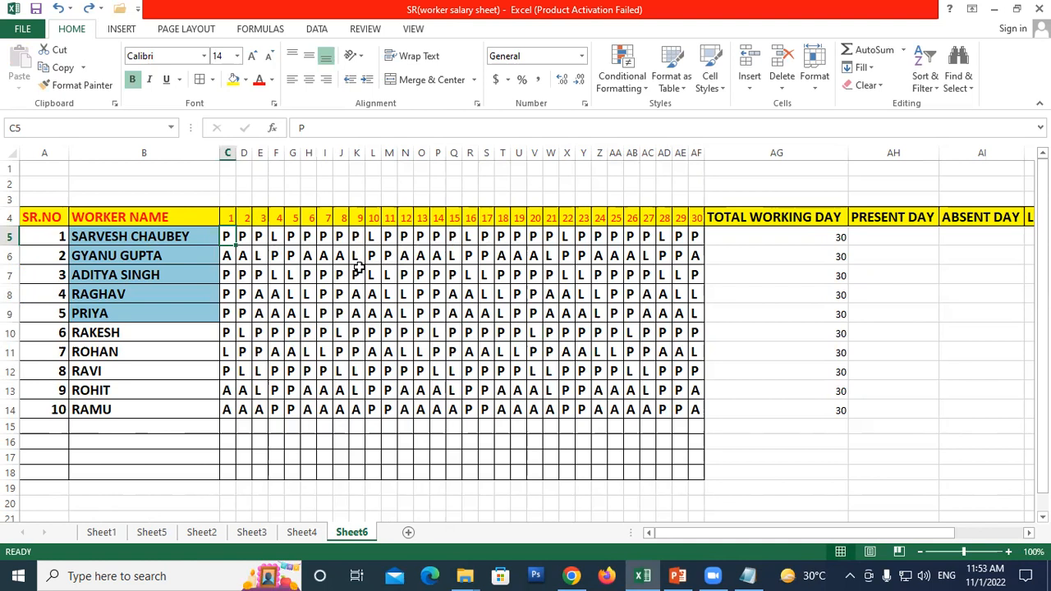
drag(227, 236, 697, 411)
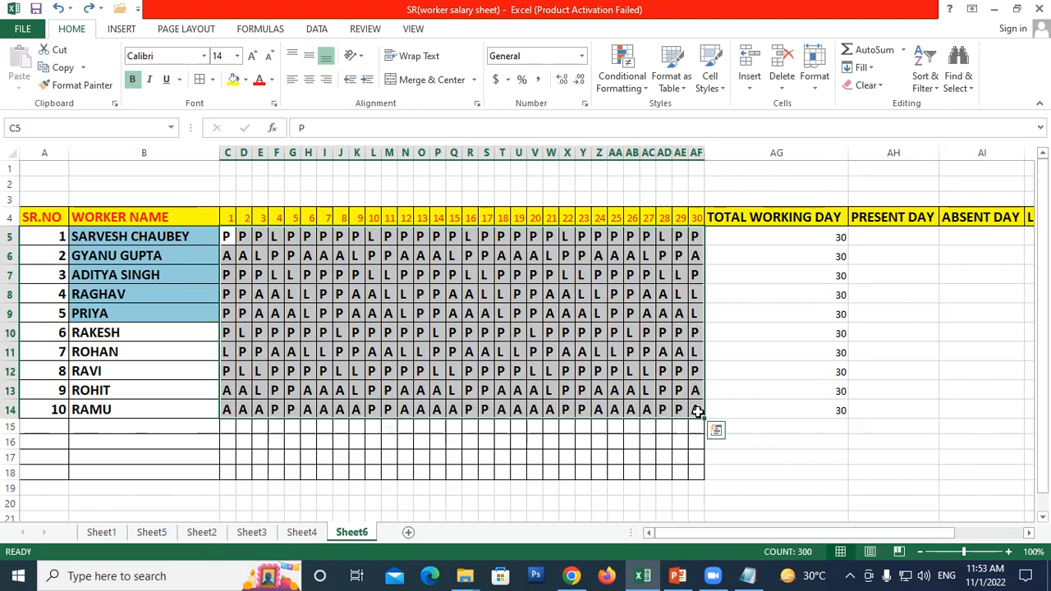
key(Delete)
click(733, 350)
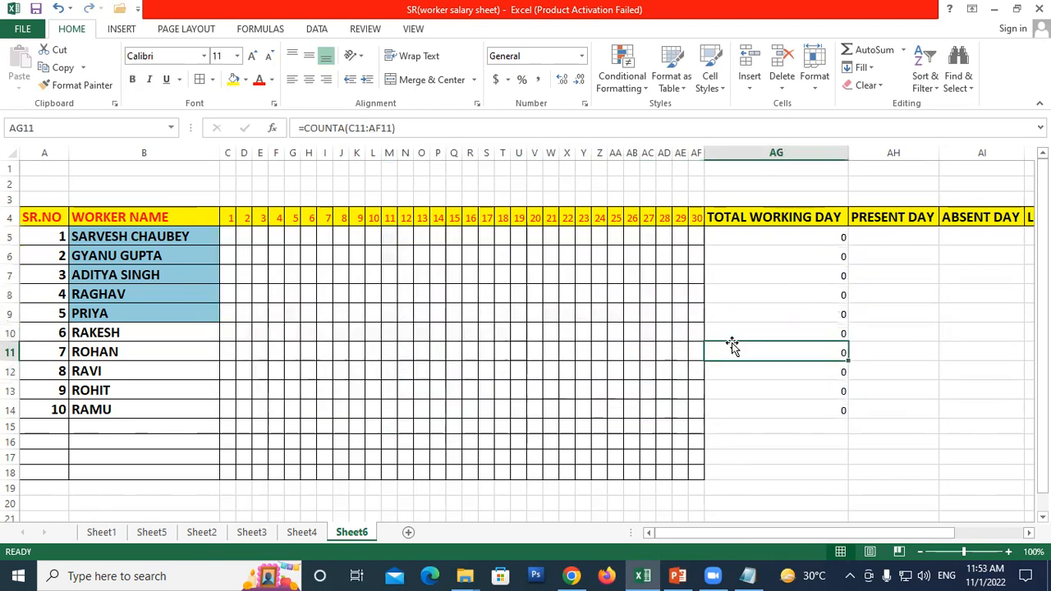
- Create a Text That Contains conditional formatting rule for "P" on C5:AF14, using a custom format
click(225, 237)
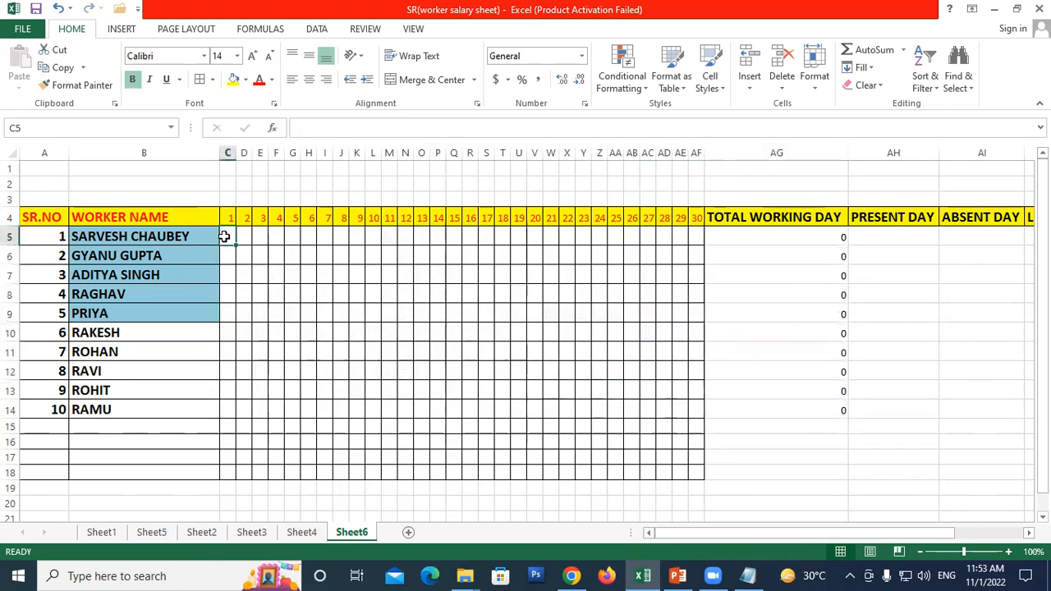
mouse_move(230, 235)
mouse_down()
mouse_move(575, 370)
mouse_move(693, 381)
mouse_move(701, 405)
mouse_up()
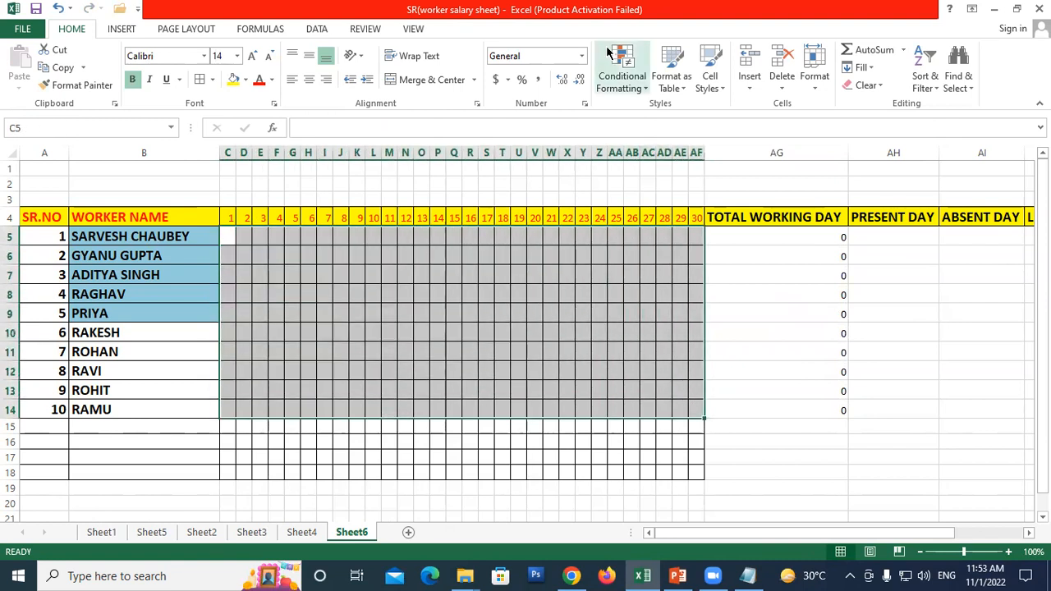
click(639, 89)
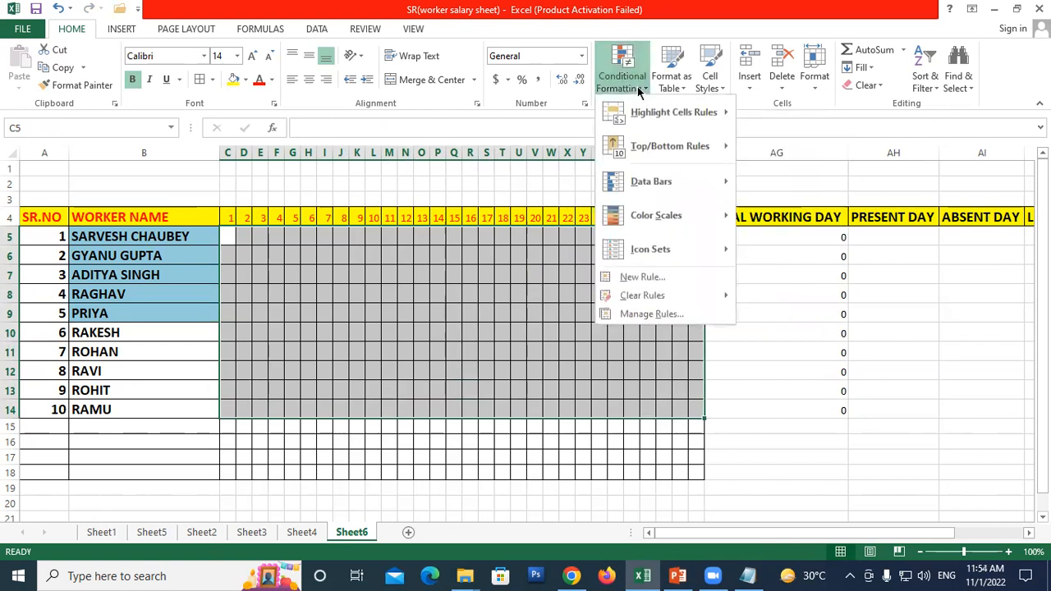
mouse_move(690, 122)
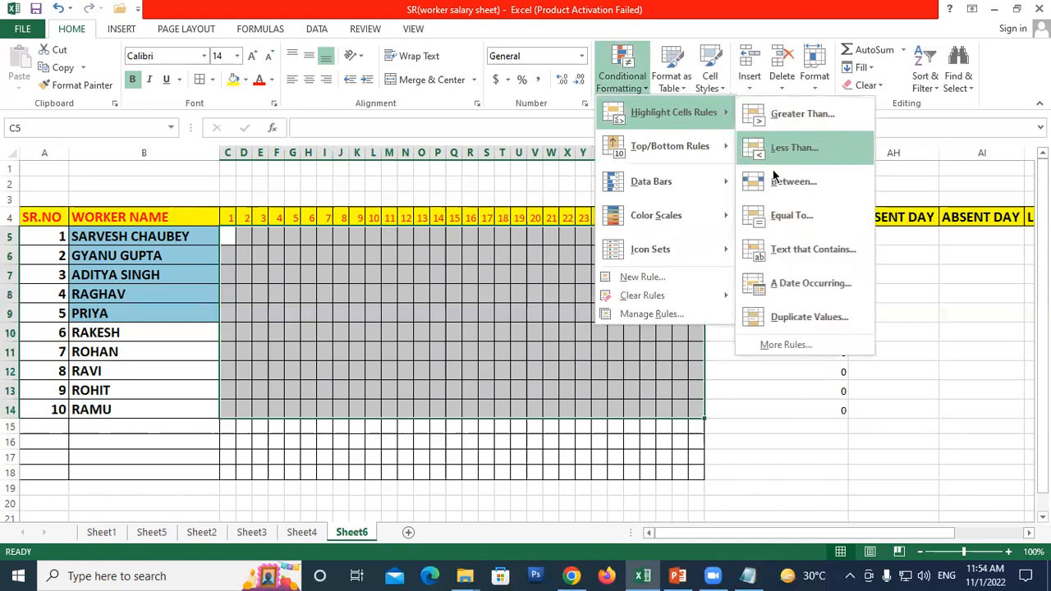
click(821, 259)
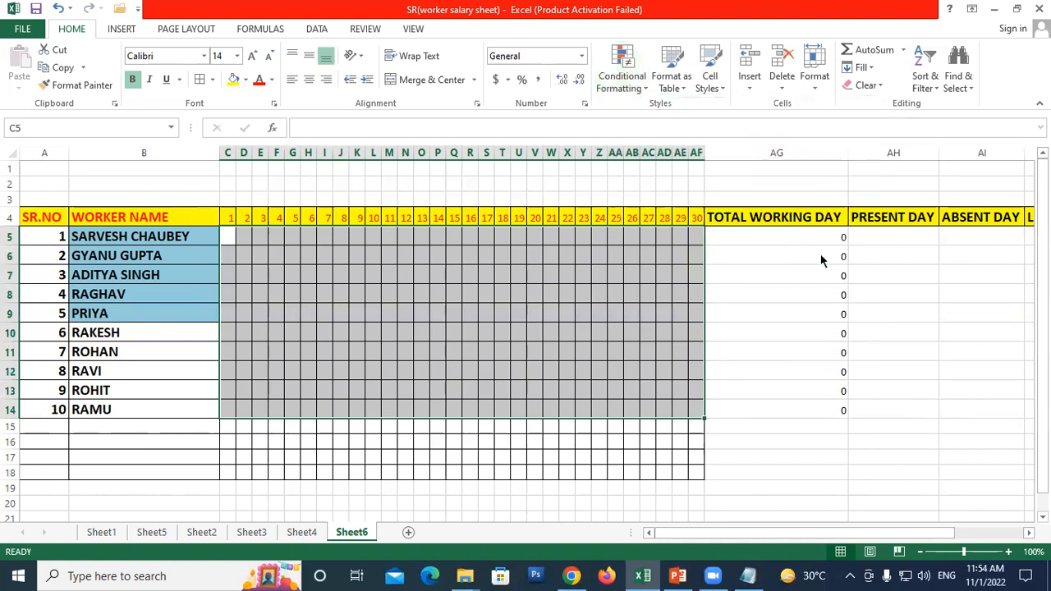
text(P)
click(935, 212)
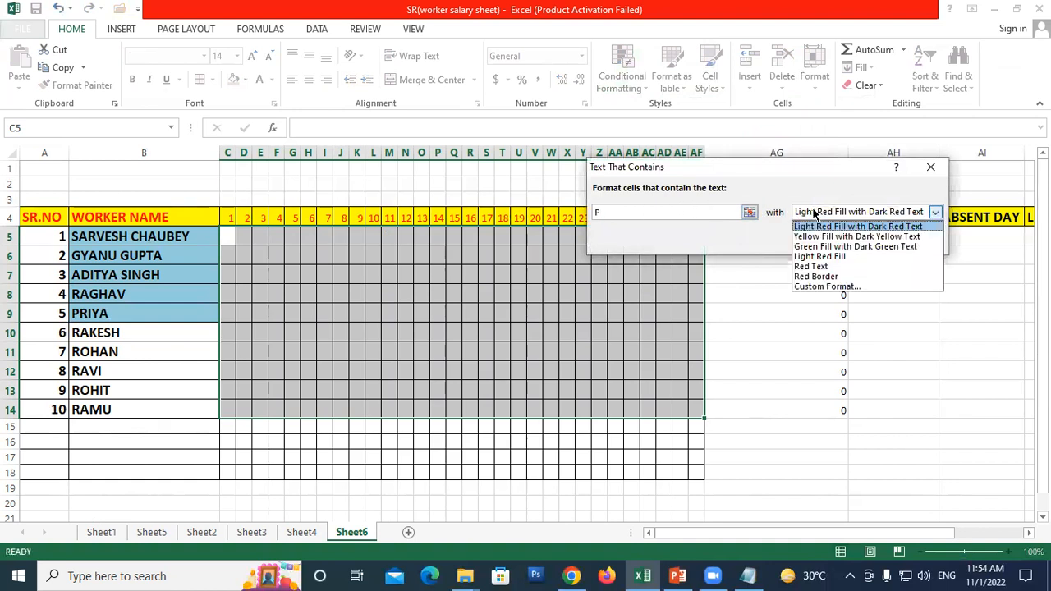
click(819, 286)
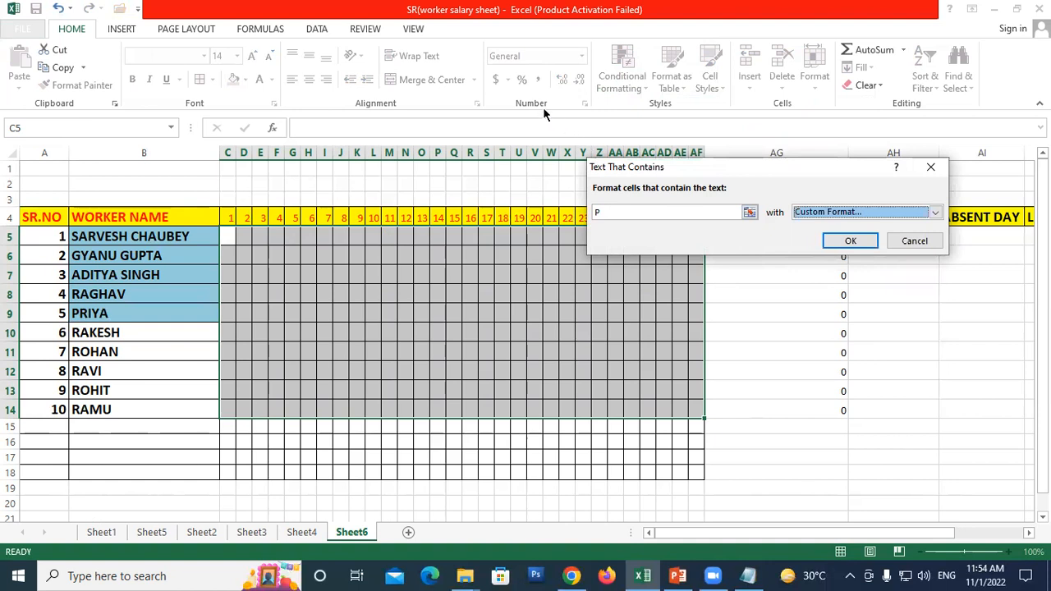
- Give the "P" rule a green fill with white bold text and apply it to the attendance range
click(718, 34)
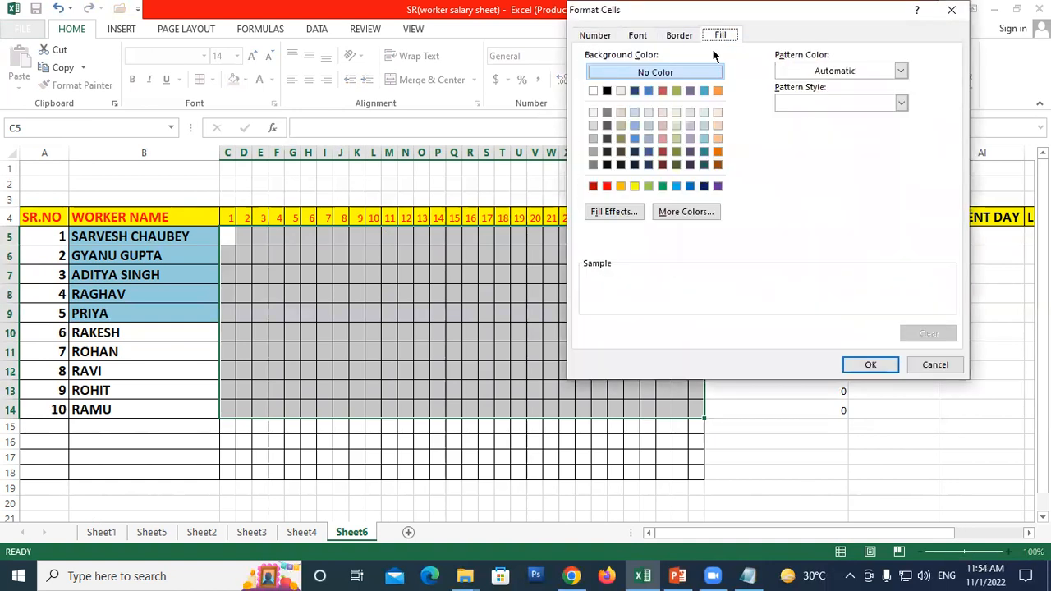
click(662, 187)
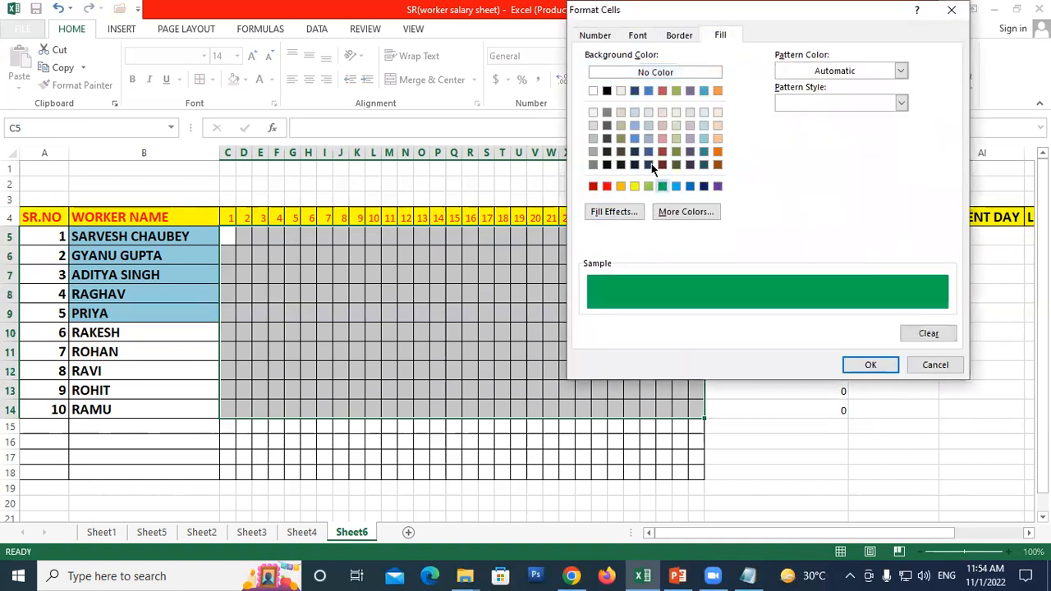
click(639, 35)
click(870, 162)
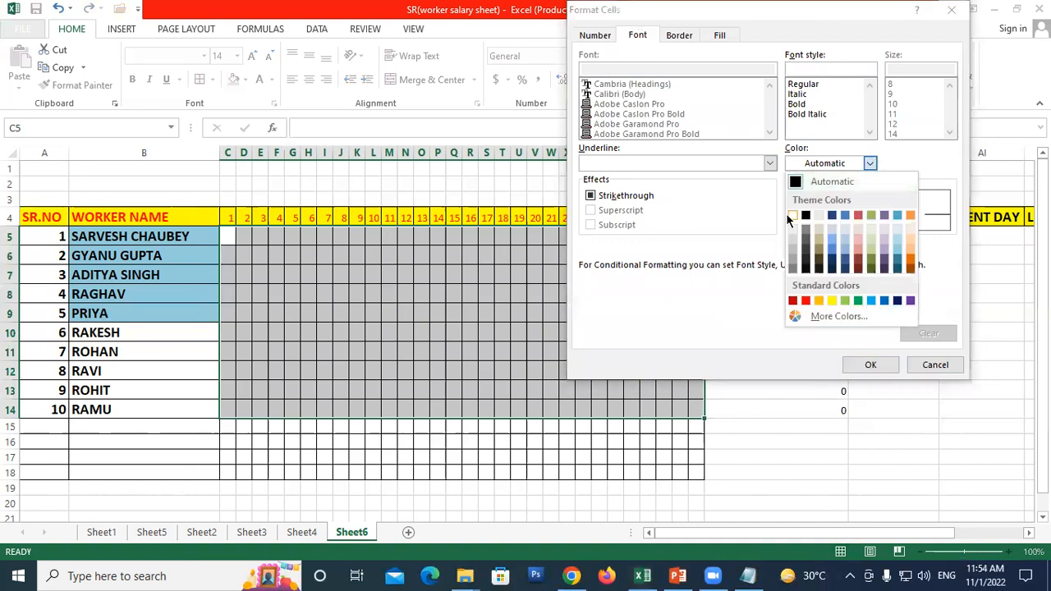
click(793, 217)
click(796, 105)
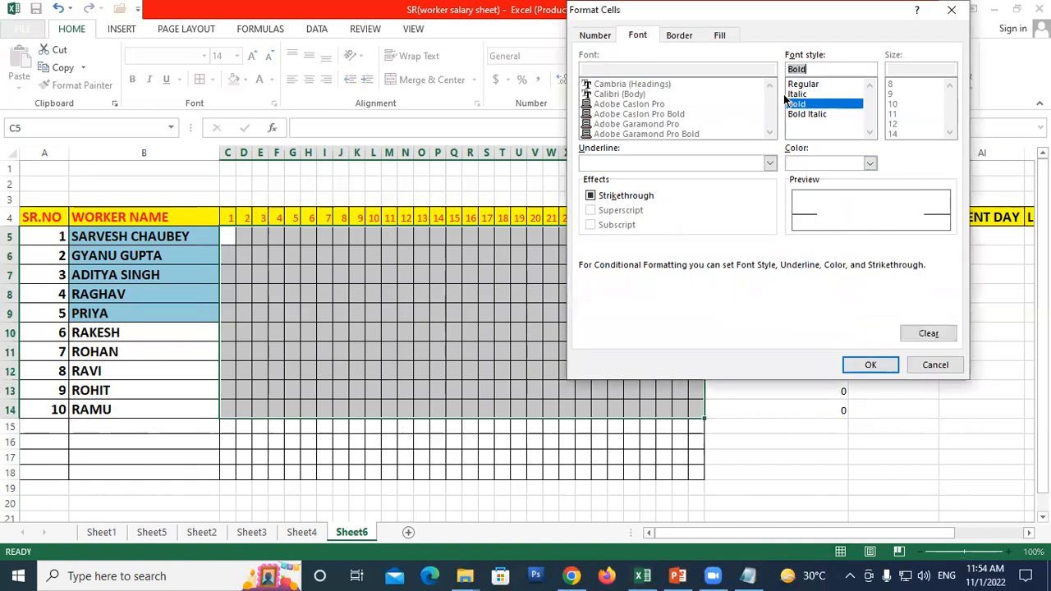
click(860, 368)
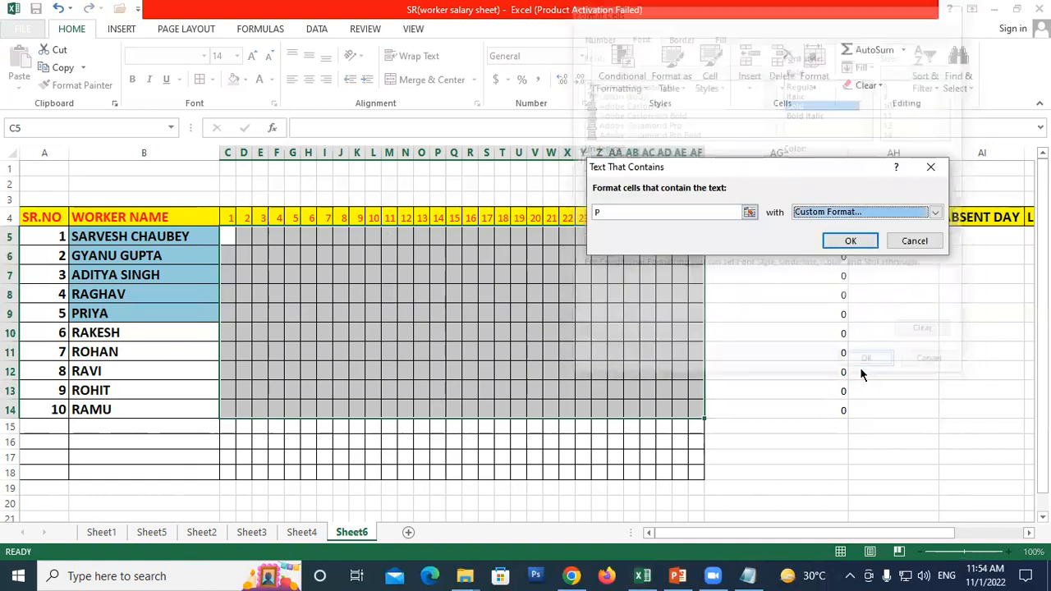
click(850, 242)
- Enter the day 1 attendance marks: P in C5 through C8 and A in C9
click(232, 237)
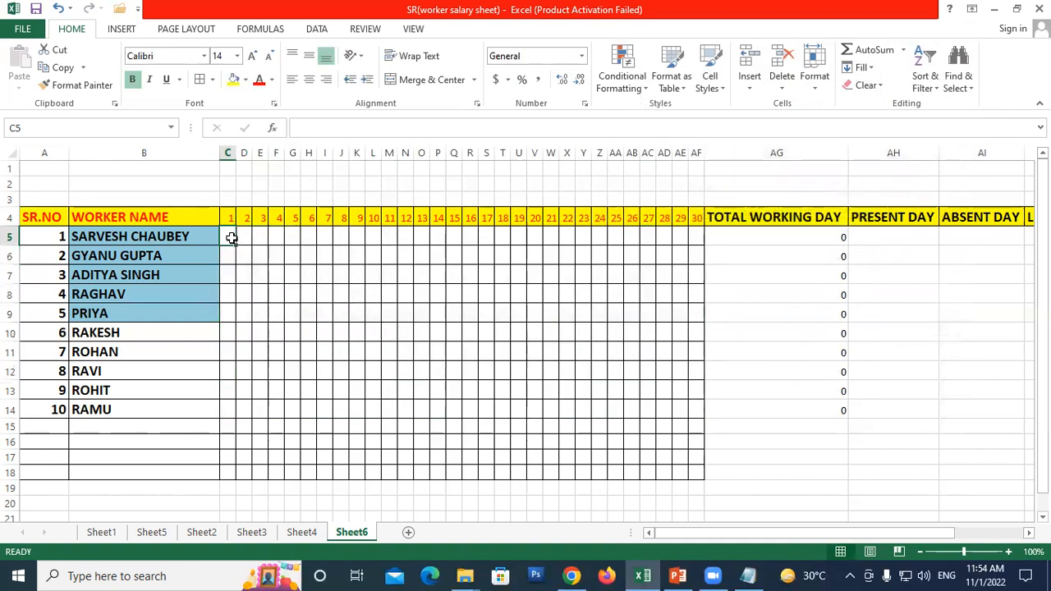
text(P)
key(Return)
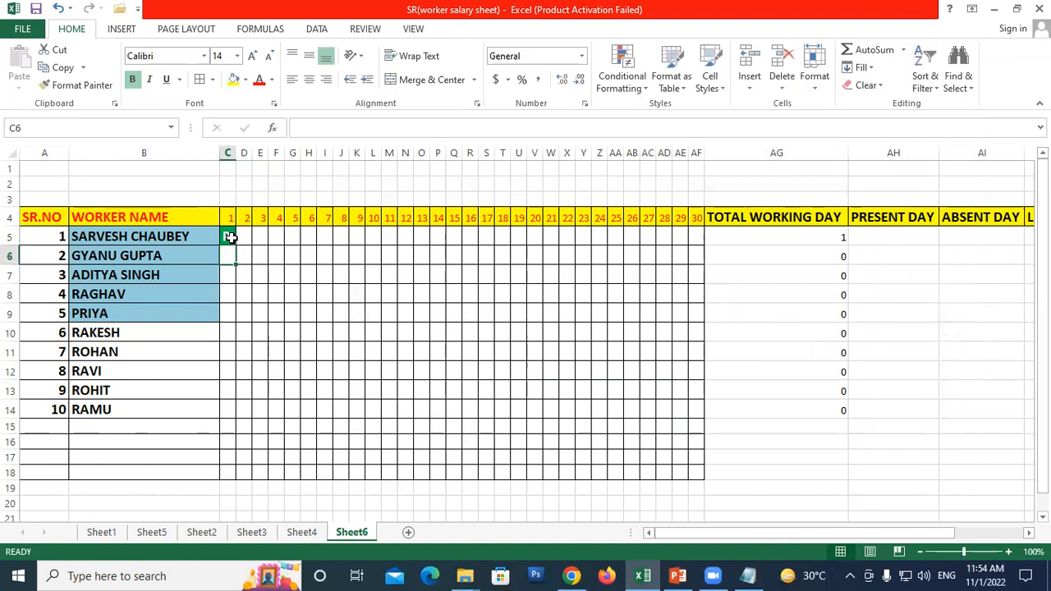
text(P)
key(Return)
text(P)
key(Return)
text(P)
key(Return)
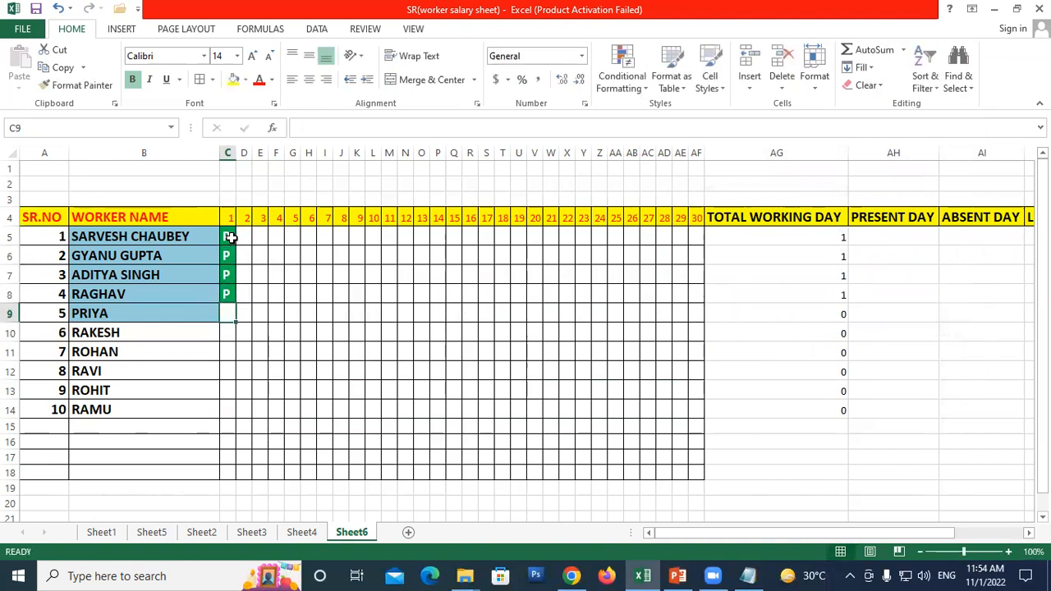
text(A)
key(Return)
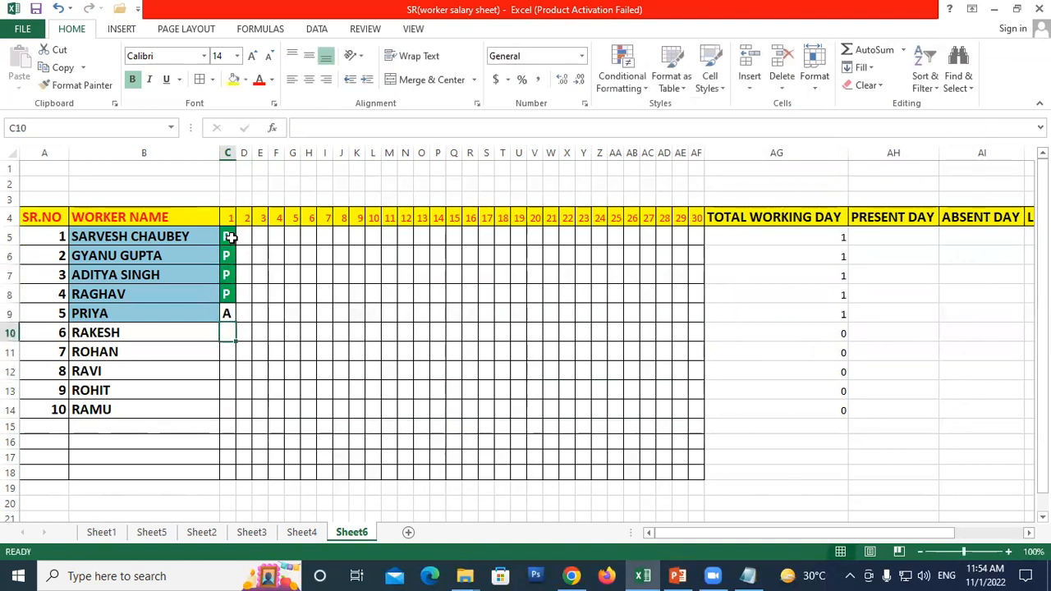
- Enter A as the day 1 attendance mark in C10
text(A)
key(Return)
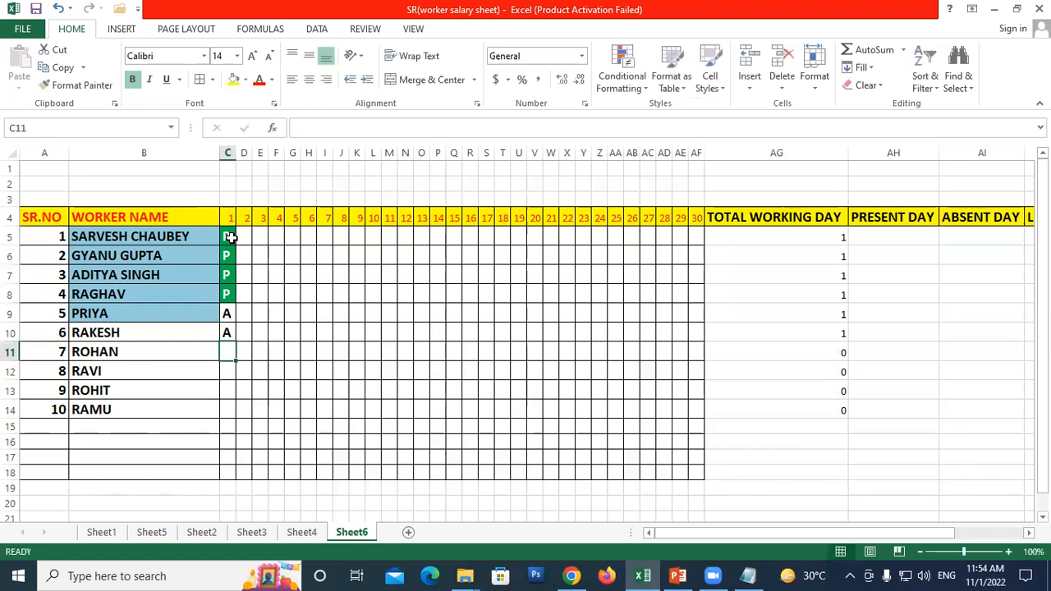
- Create a Text That Contains conditional formatting rule for "A" on C5:AF14, using a custom format
drag(229, 236, 698, 411)
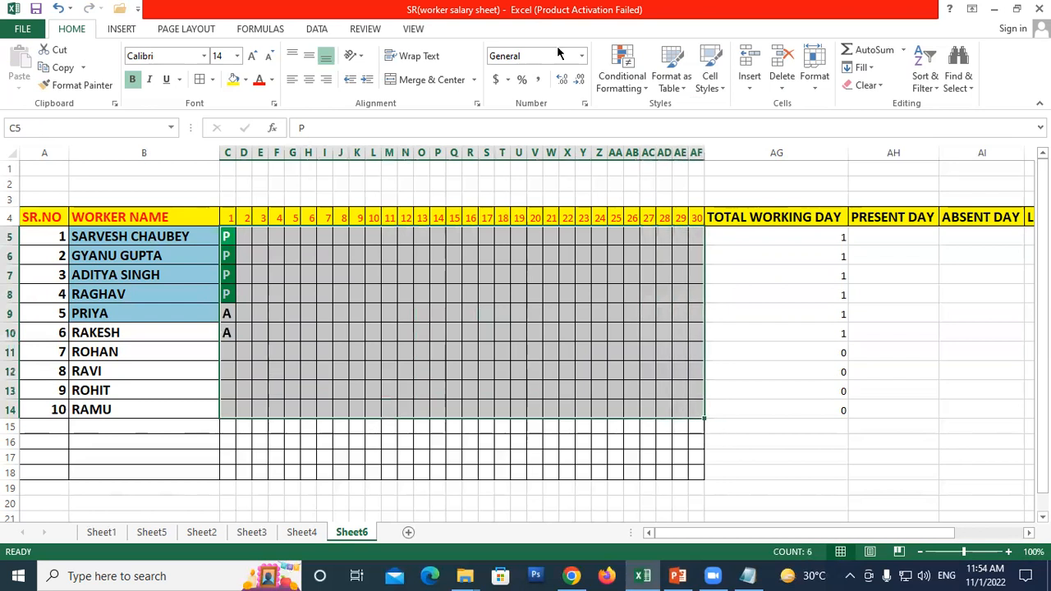
click(643, 89)
mouse_move(697, 118)
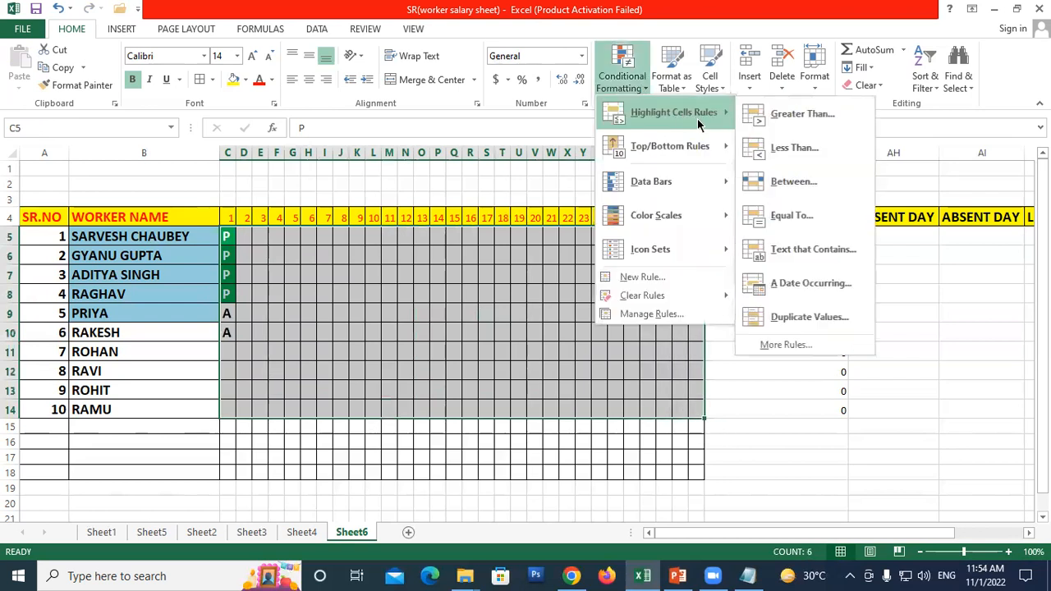
click(813, 250)
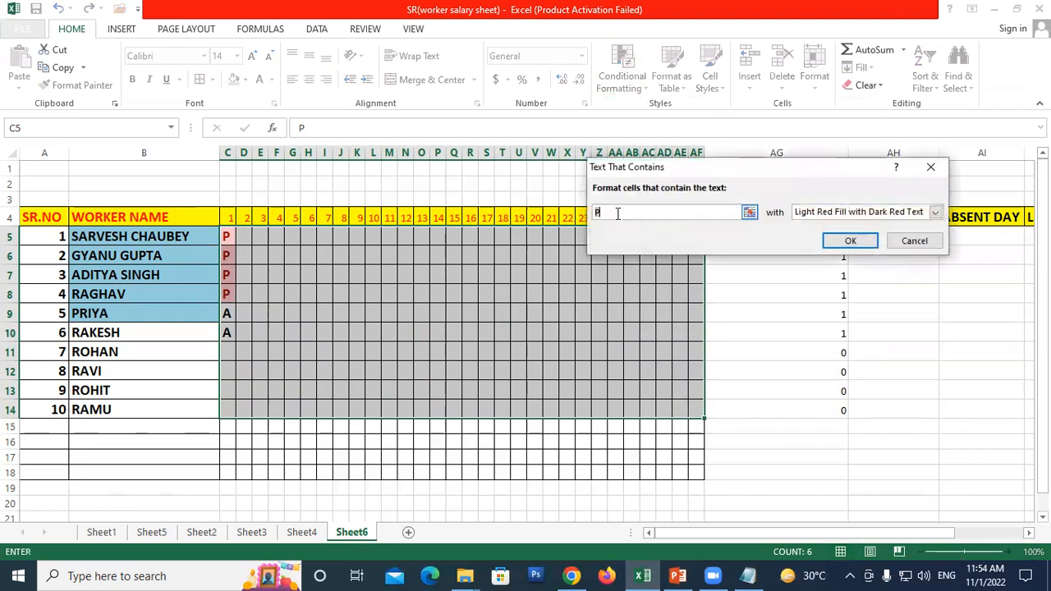
text(A)
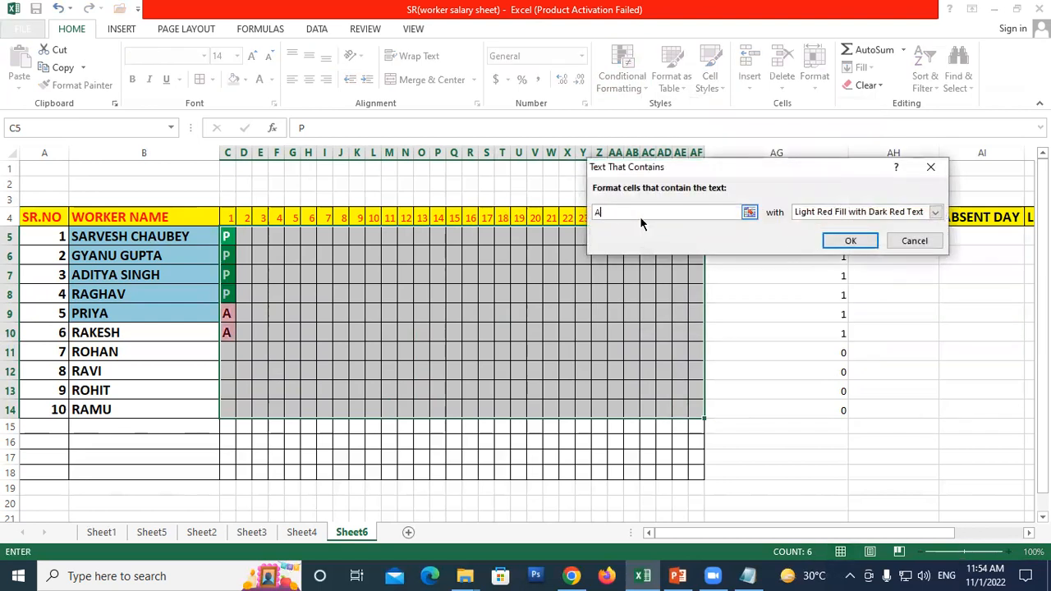
click(935, 212)
click(831, 286)
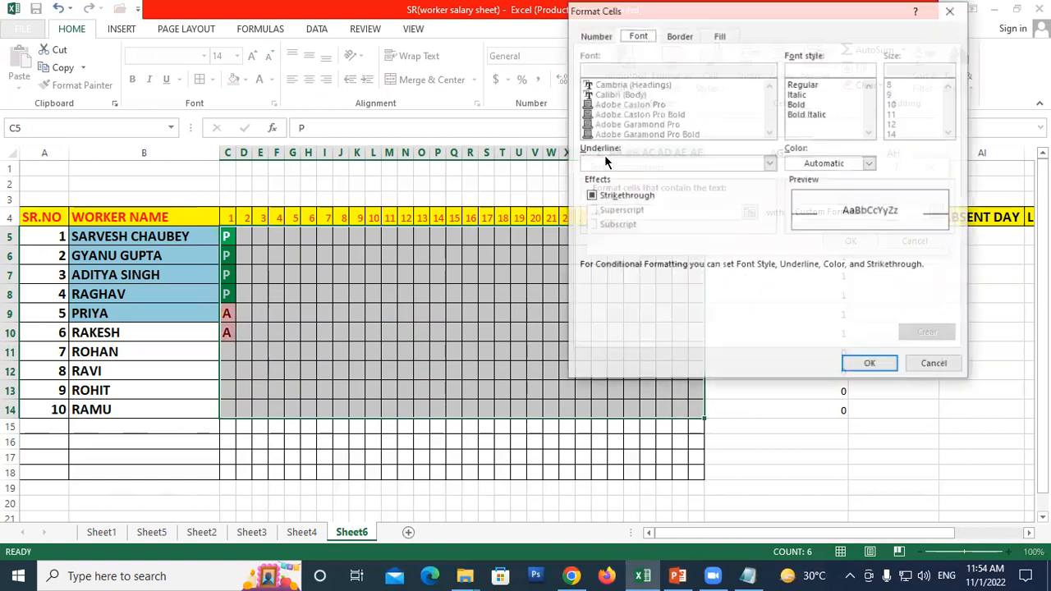
- Give the "A" rule a red fill with white bold text and apply it to the attendance range
click(711, 36)
click(607, 186)
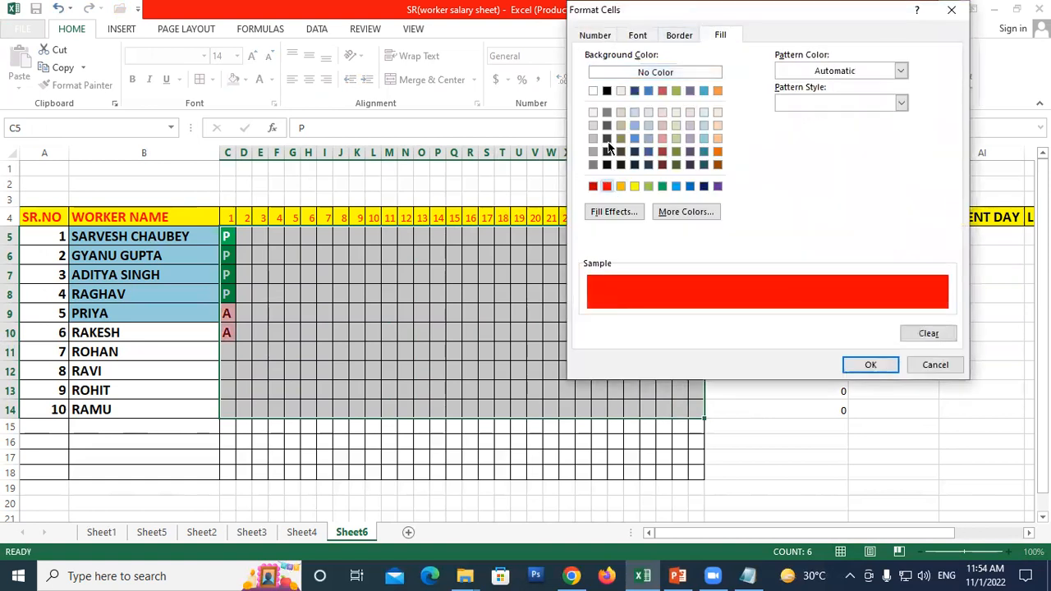
click(638, 35)
click(825, 163)
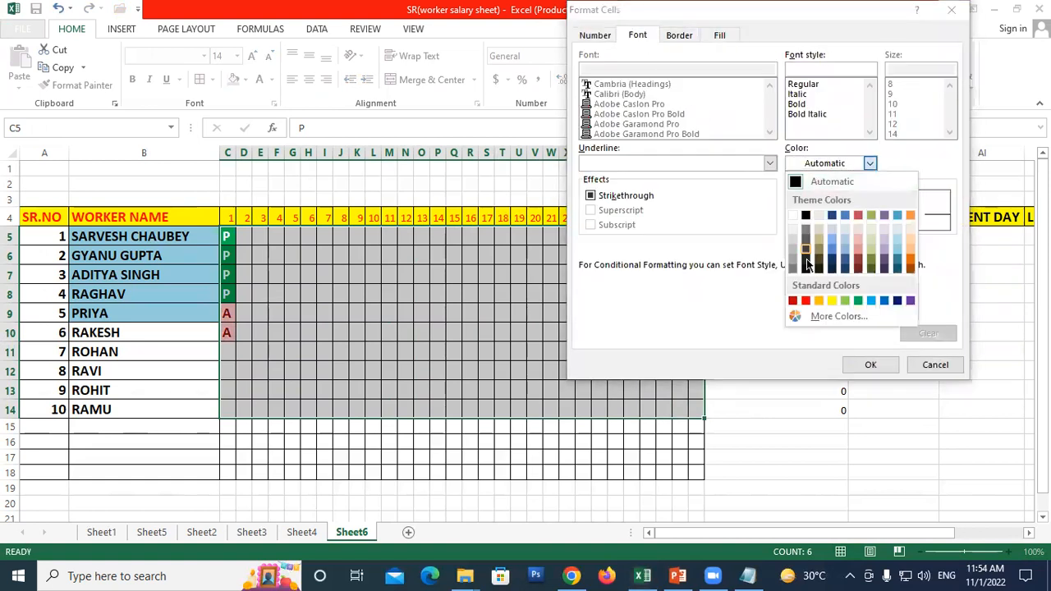
click(794, 216)
click(801, 105)
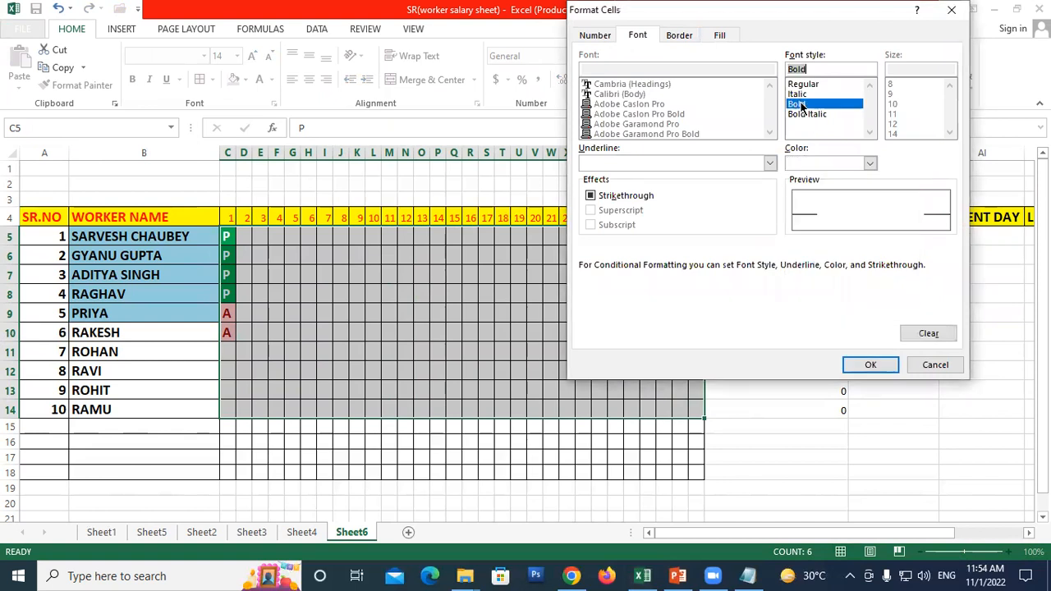
click(871, 365)
click(832, 240)
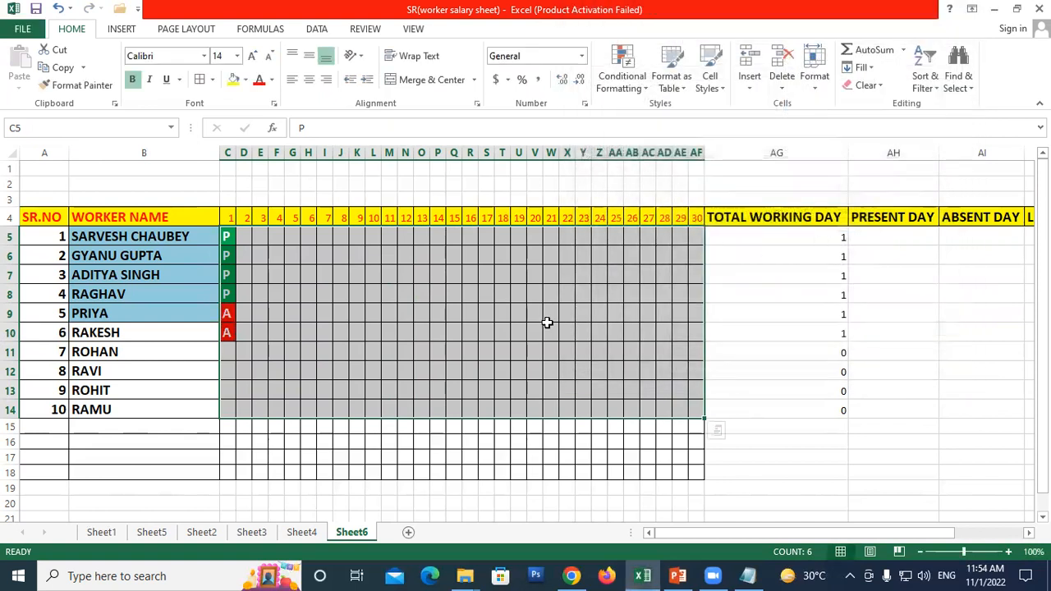
click(422, 332)
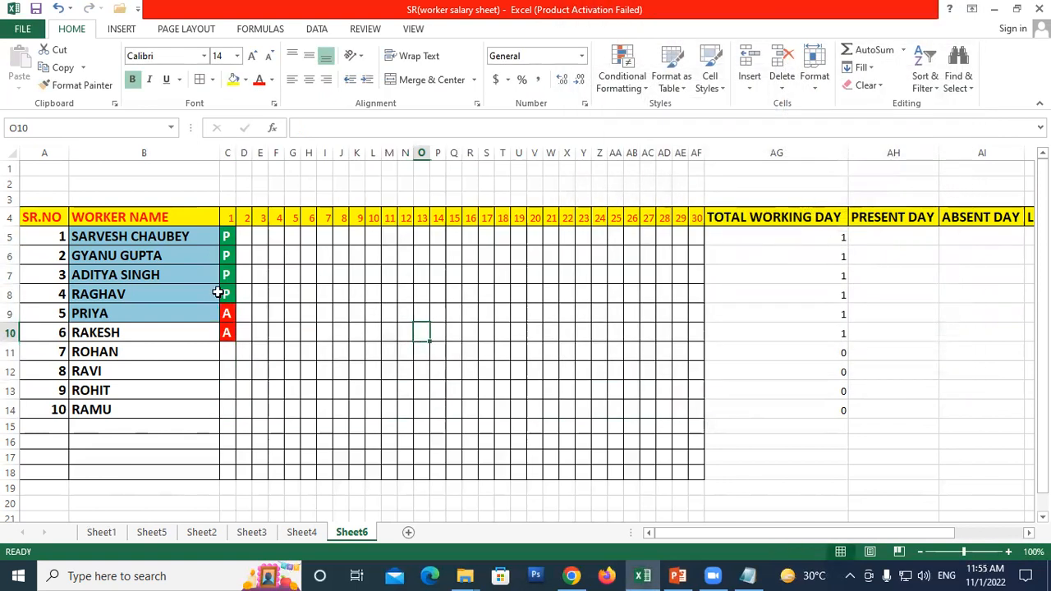
- Enter the day 2 attendance marks in D5 through D11: A, P, A, P, P, P, A
click(244, 236)
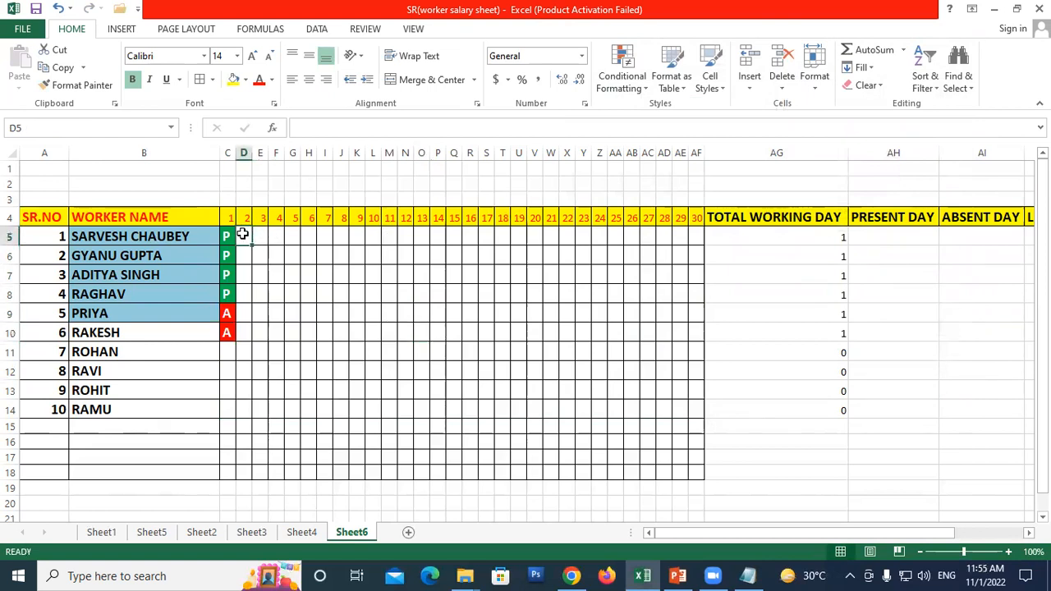
text(A)
key(Return)
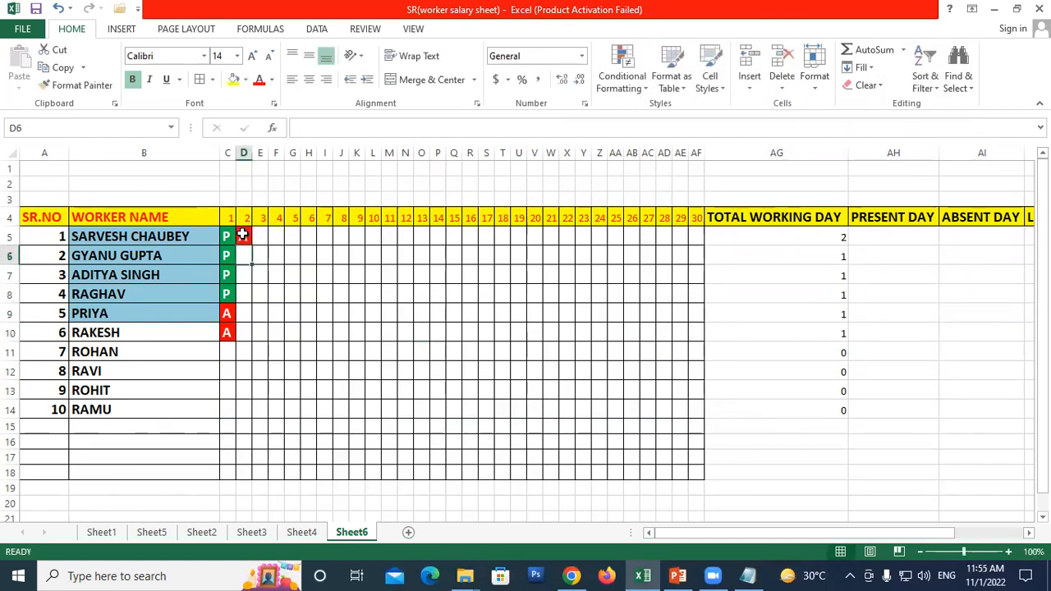
text(P)
key(Return)
text(A)
key(Return)
text(P)
key(Return)
text(P)
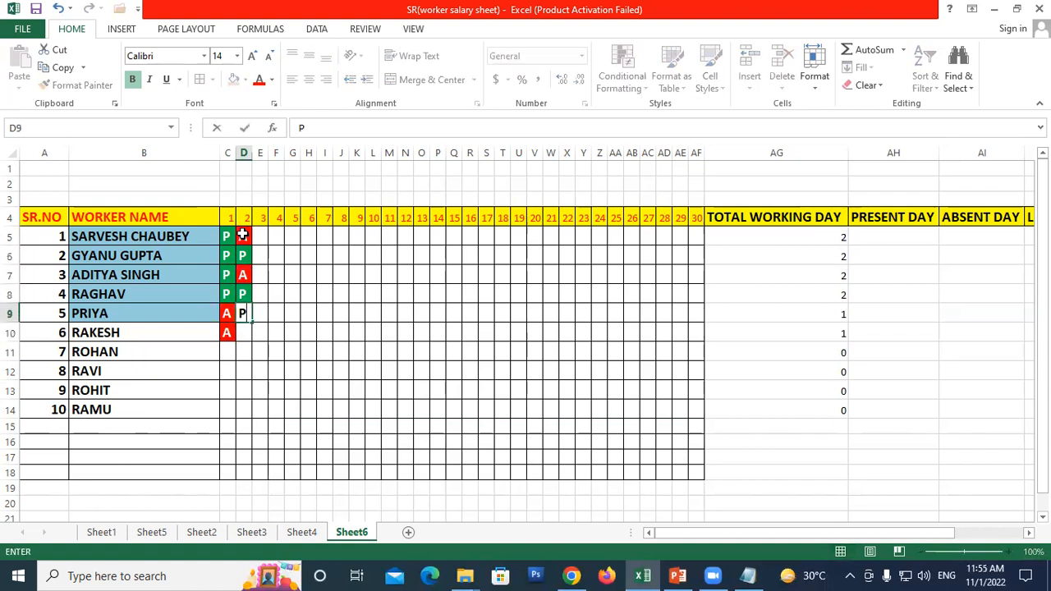
key(Return)
text(P)
key(Return)
text(A)
key(Return)
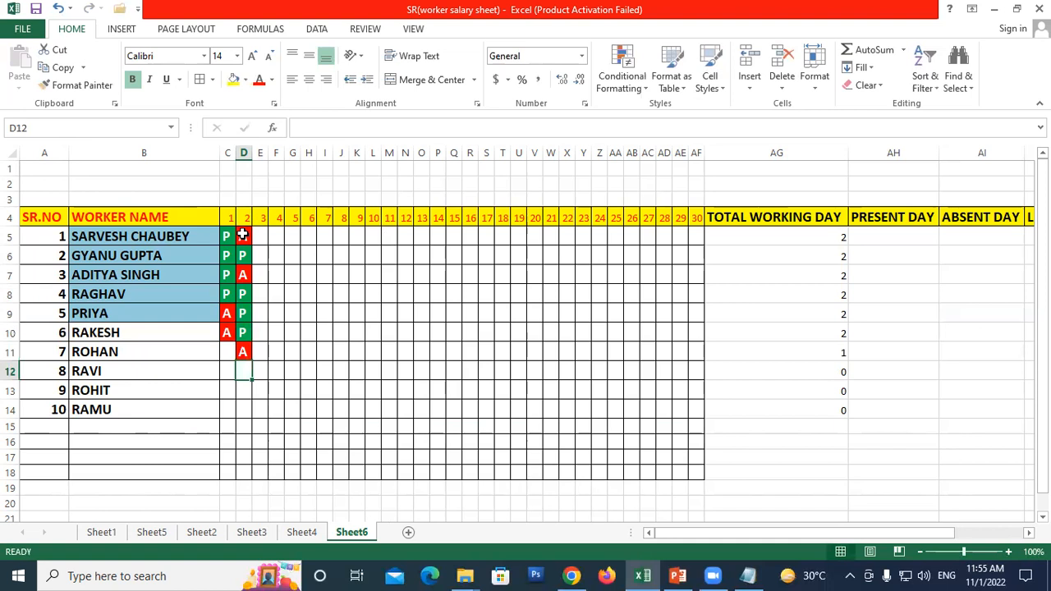
- Fill the day 1 and day 2 marks in C5:D11 across to day 30 in column AF
drag(228, 236, 699, 358)
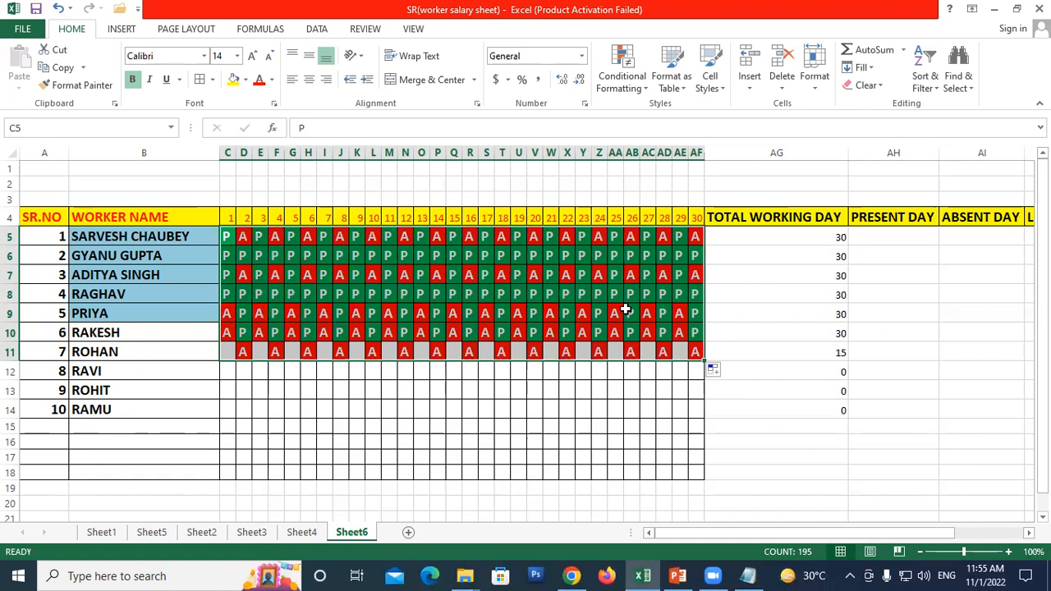
click(224, 237)
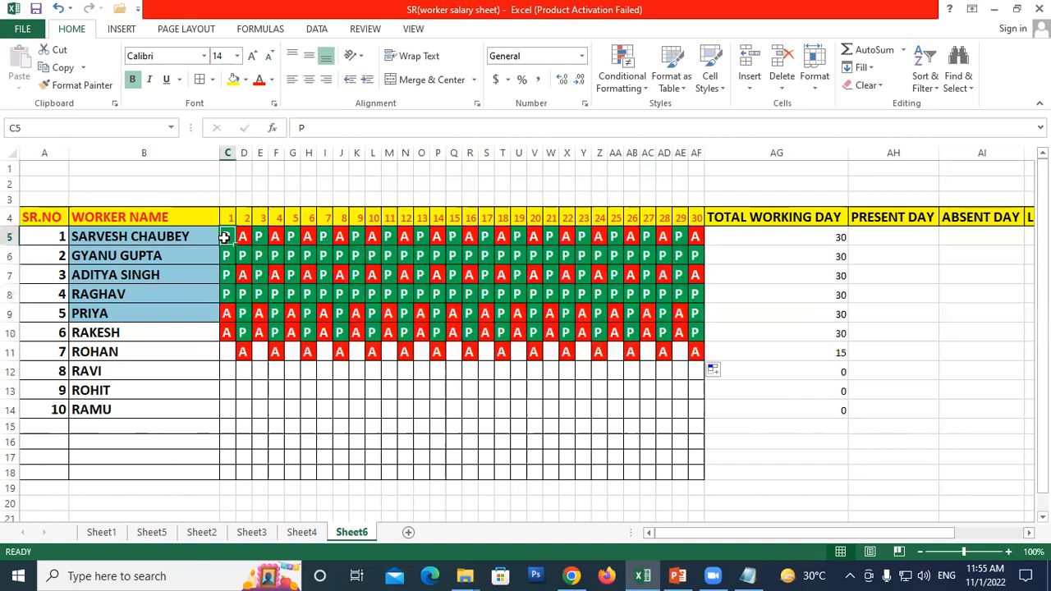
click(788, 253)
scroll(284, 338, down, 3)
drag(260, 342, 724, 485)
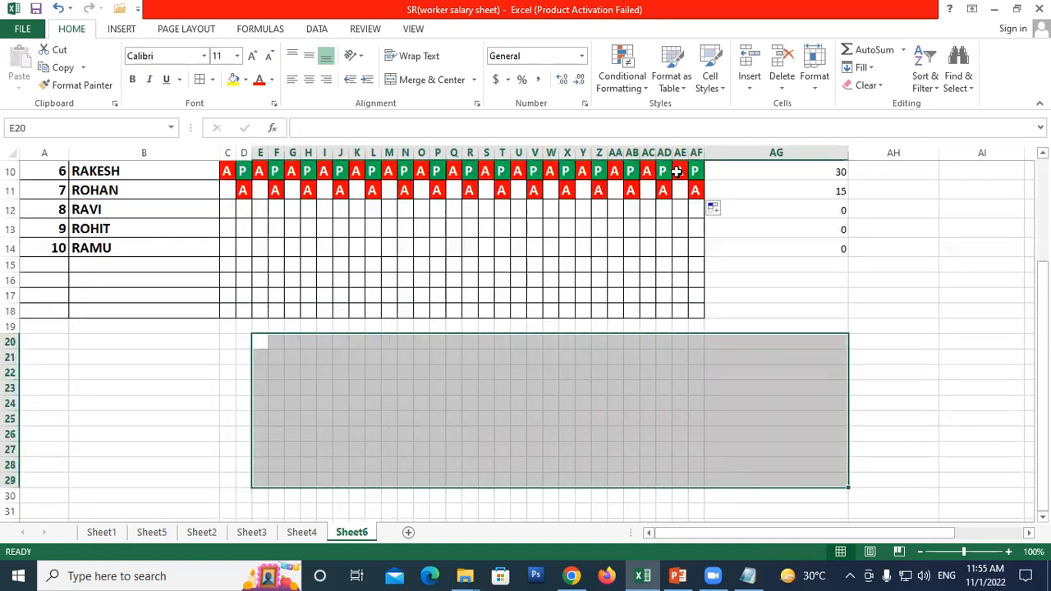
click(639, 82)
mouse_move(682, 113)
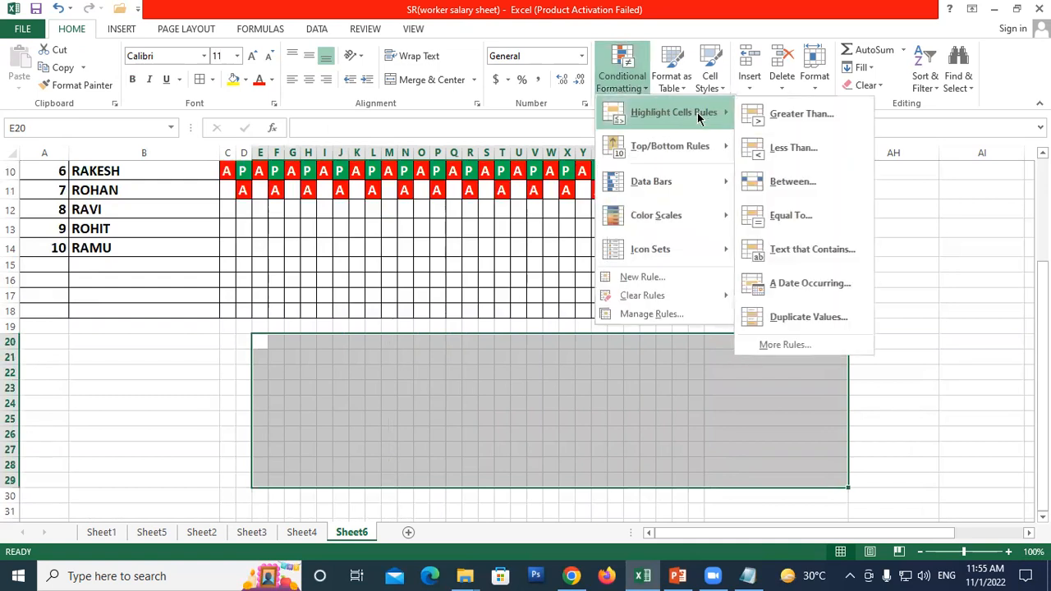
click(816, 259)
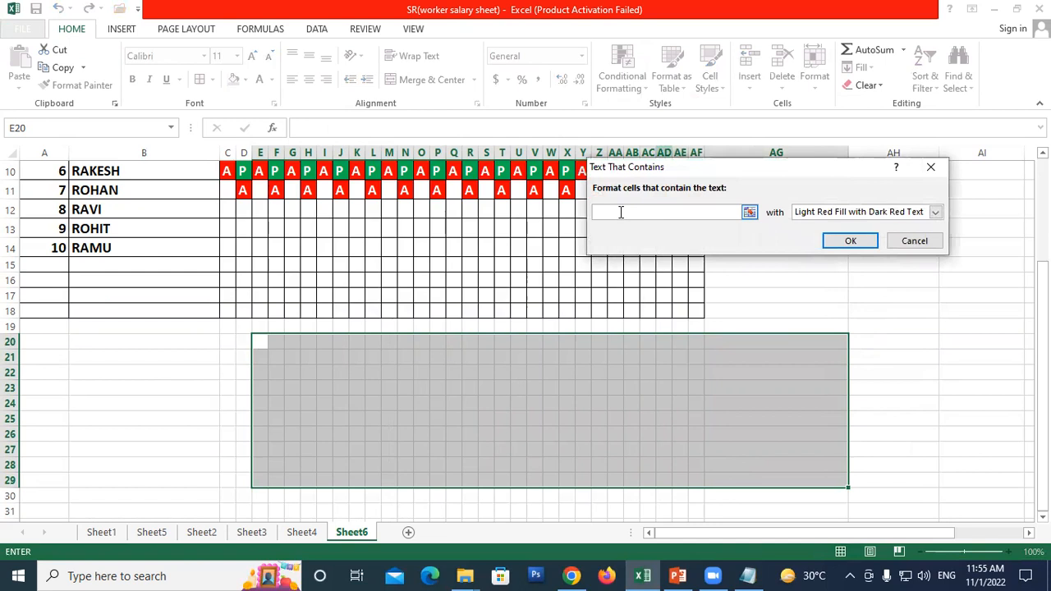
click(893, 214)
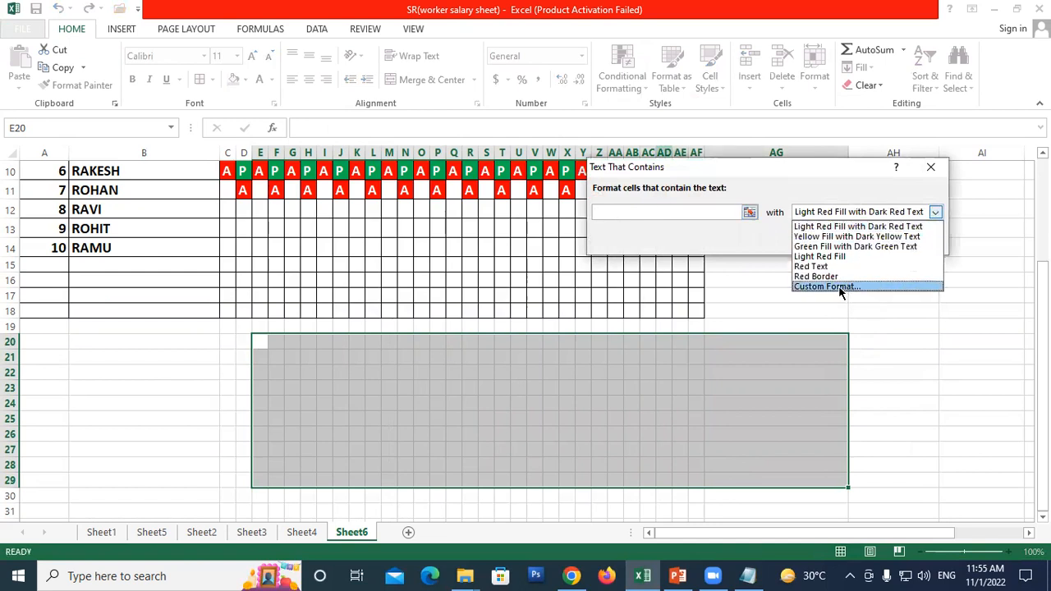
click(715, 244)
click(930, 168)
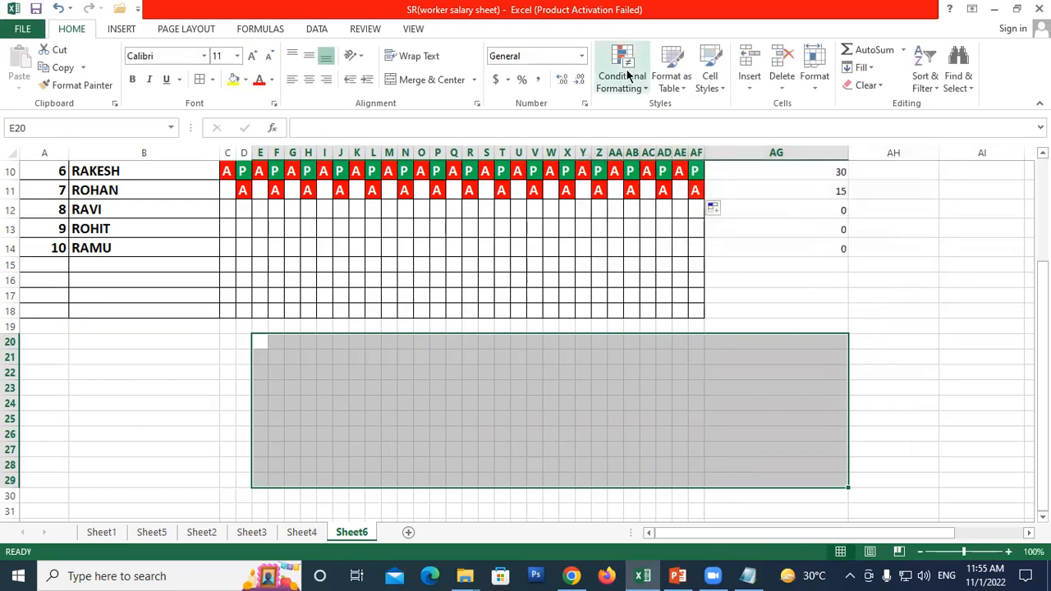
scroll(277, 301, up, 3)
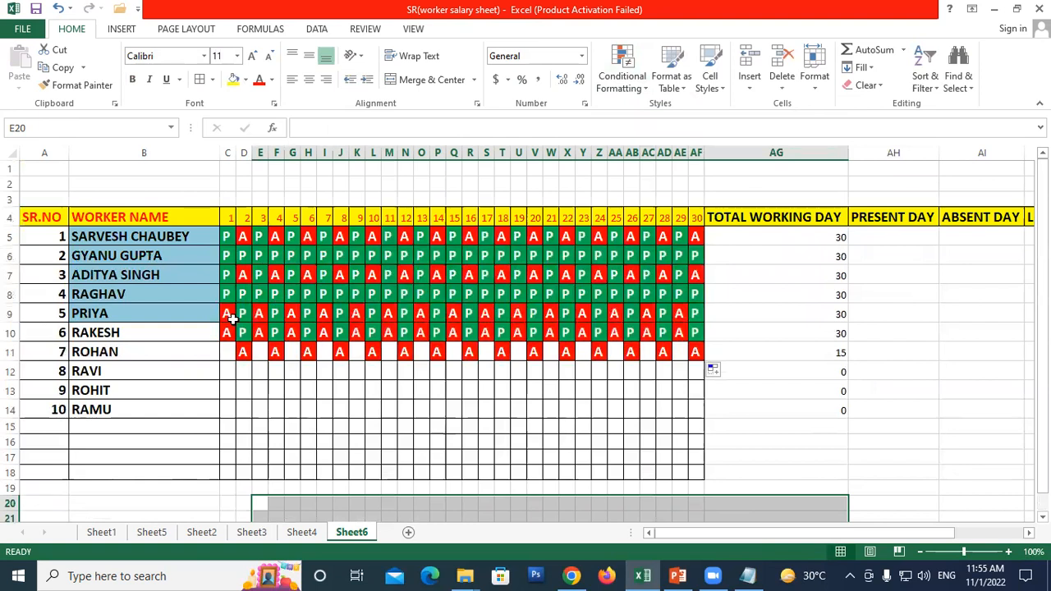
click(451, 408)
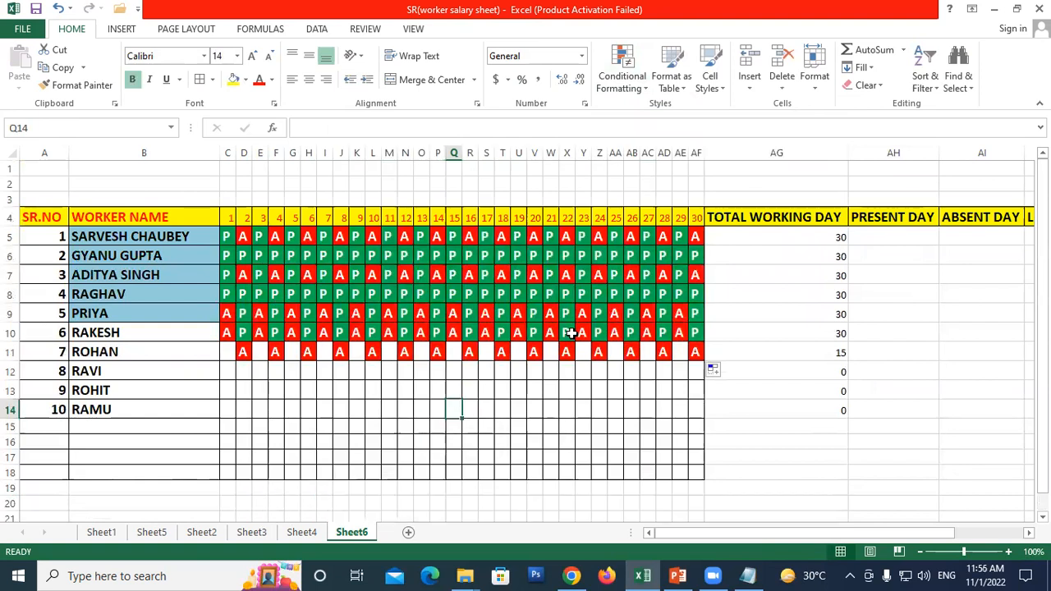
click(548, 33)
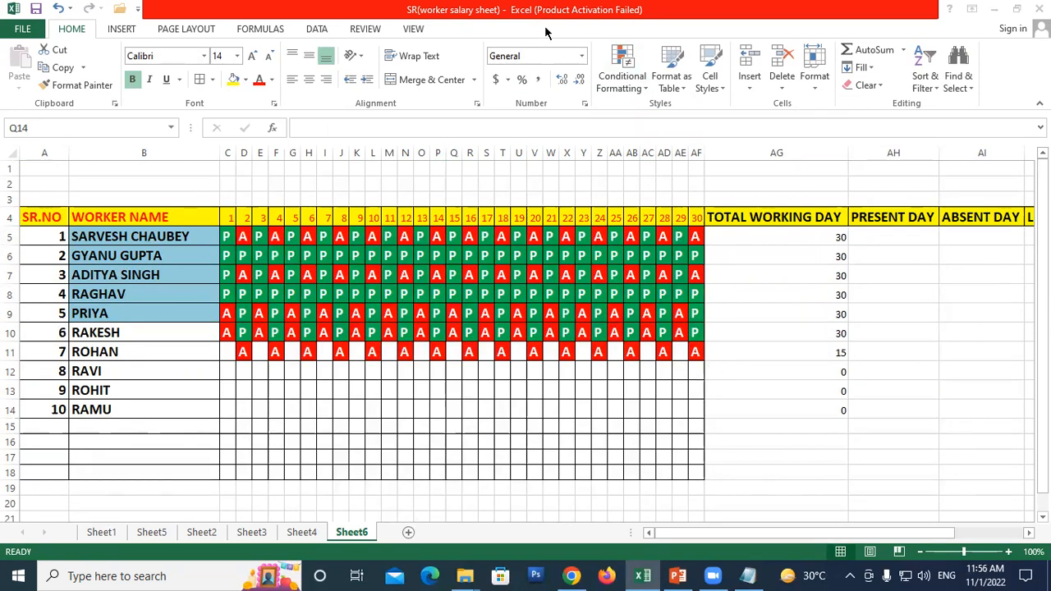